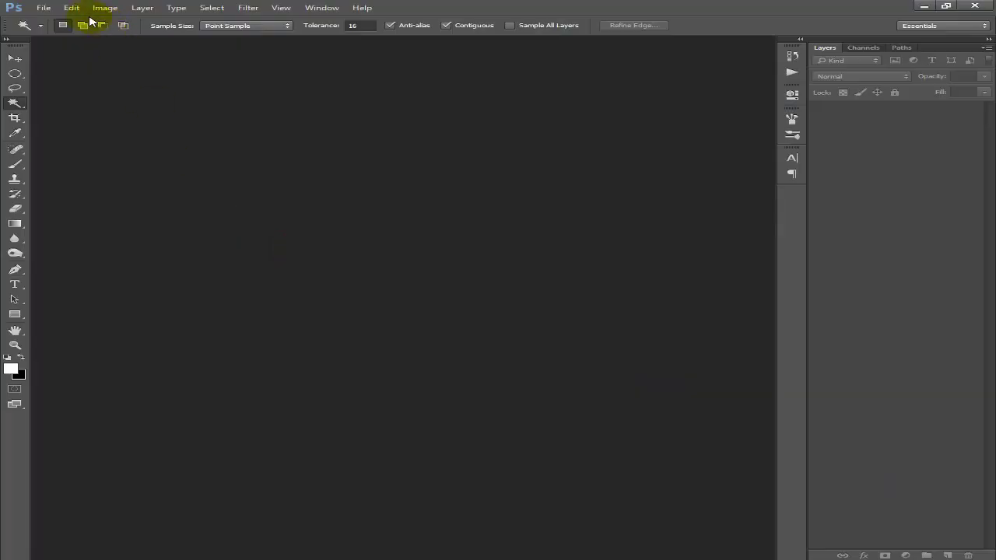
# Step: Create a new blank document with the default settings
pyautogui.click(45, 8)
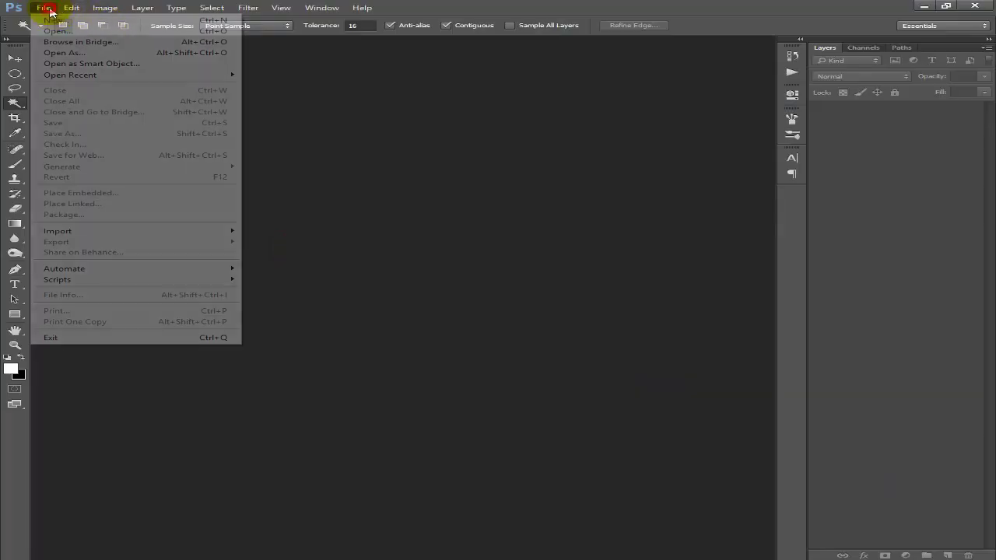
pyautogui.click(55, 19)
pyautogui.click(518, 97)
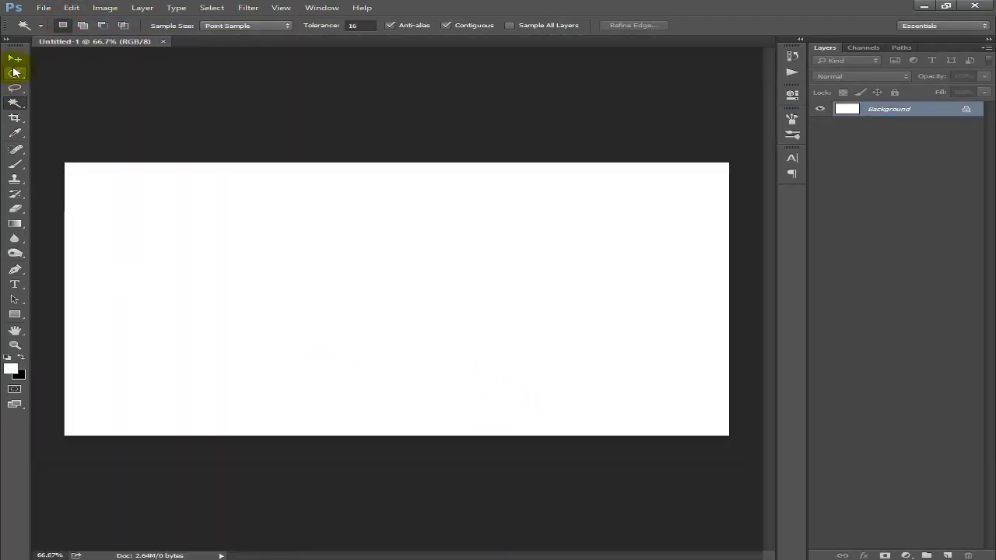
# Step: Place the knight photo in the document, enlarge it to canvas width, and nudge it up
pyautogui.click(15, 60)
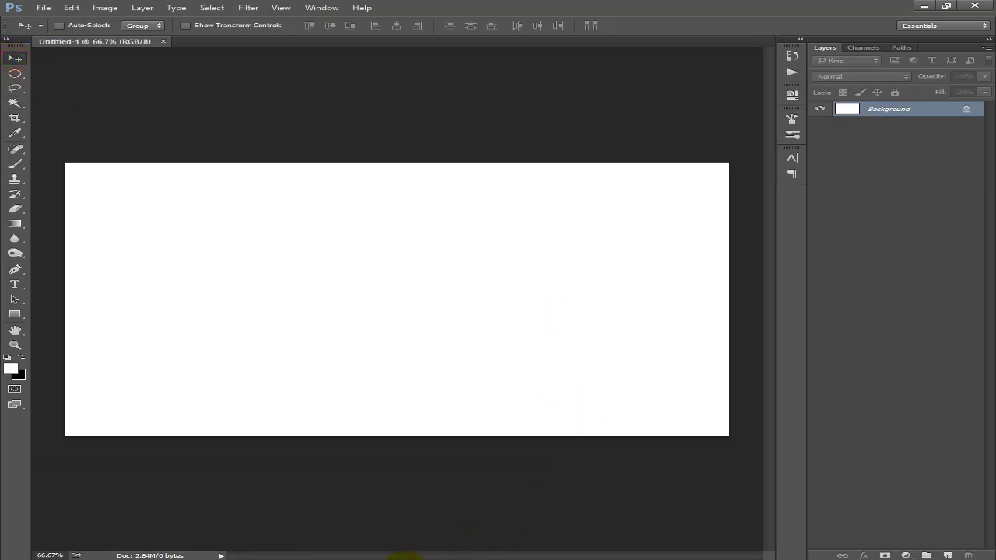
pyautogui.click(405, 557)
pyautogui.moveTo(347, 490)
pyautogui.mouseDown()
pyautogui.moveTo(584, 550)
pyautogui.moveTo(400, 396)
pyautogui.mouseUp()
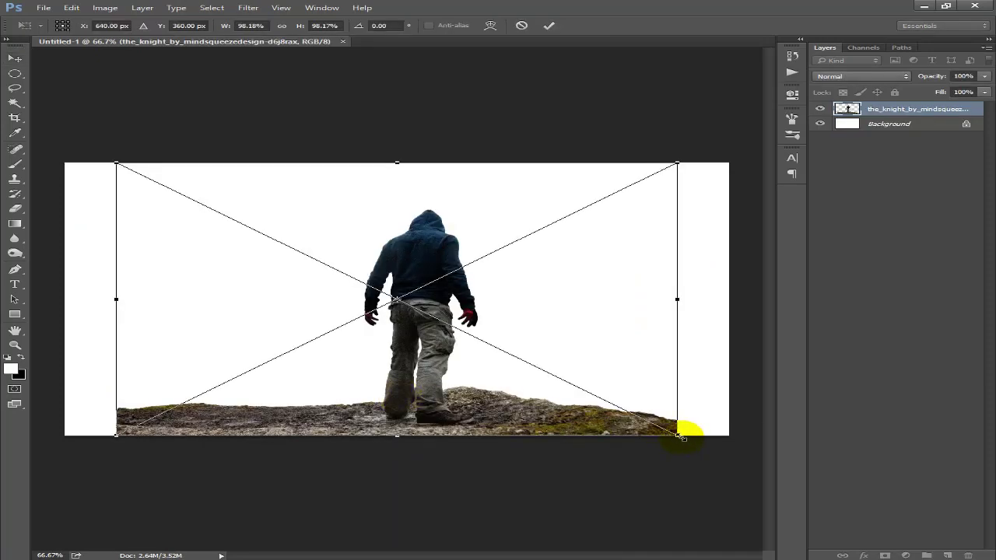
pyautogui.moveTo(680, 436); pyautogui.dragTo(732, 460)
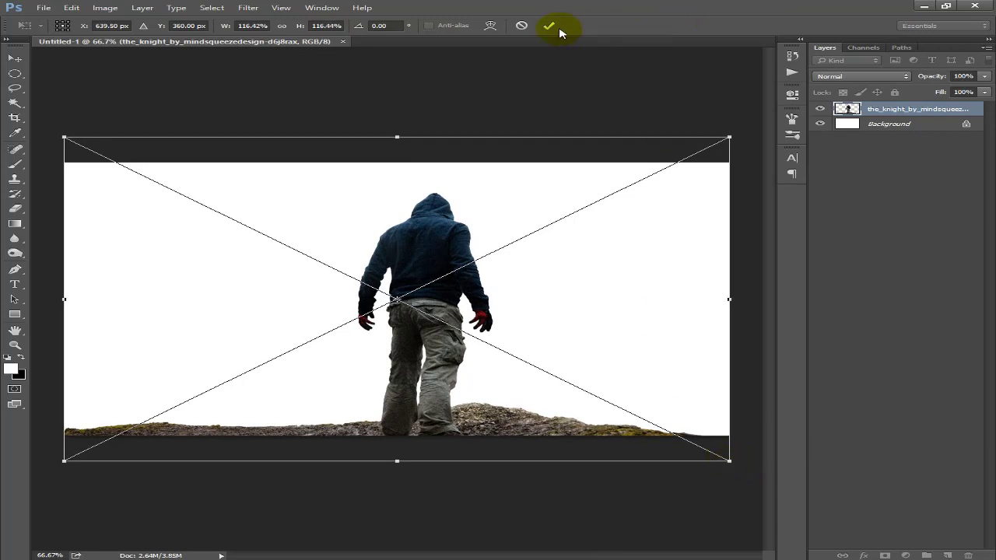
pyautogui.moveTo(439, 382); pyautogui.dragTo(429, 337)
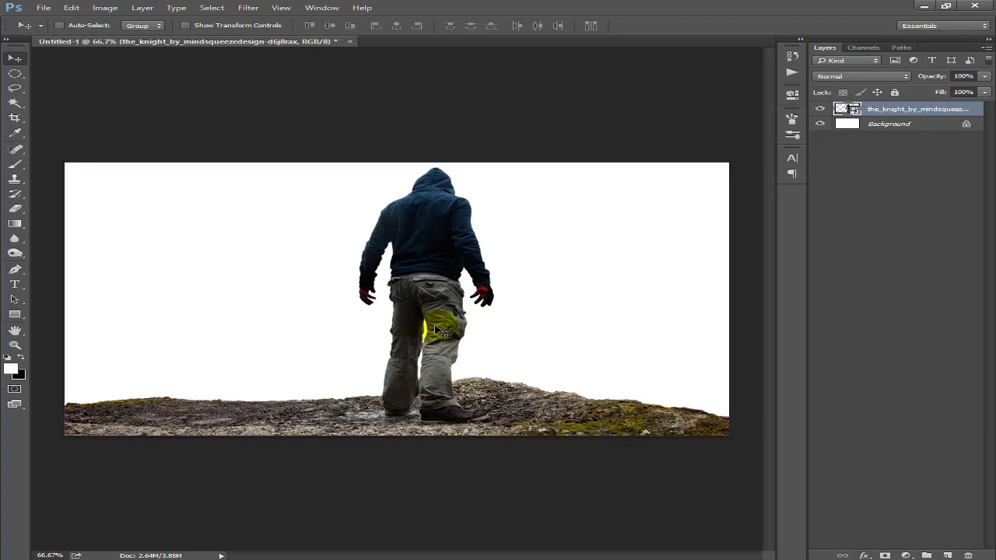
# Step: Save the document to the Desktop under the name wings.psd
pyautogui.hotkey('ctrl', 's')
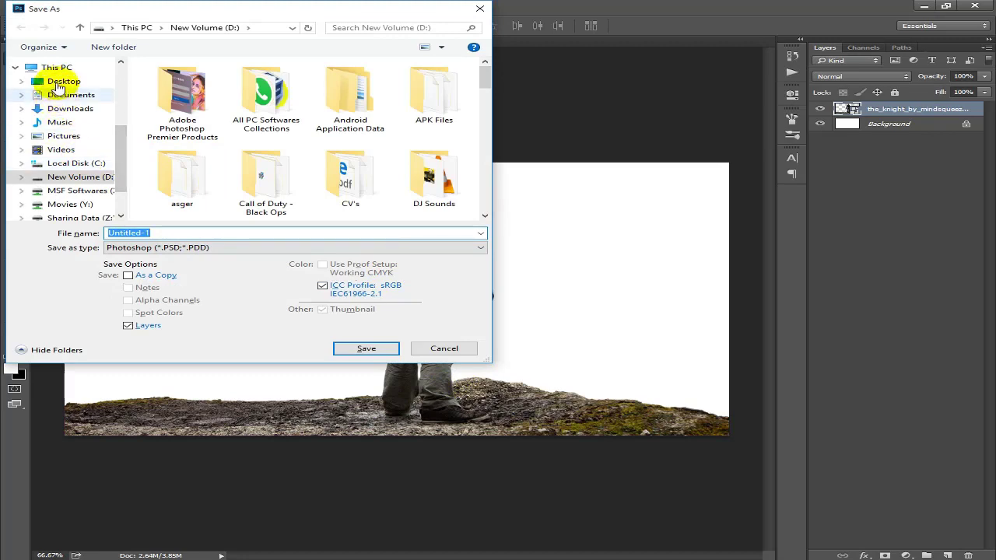
pyautogui.click(64, 81)
pyautogui.doubleClick(134, 232)
pyautogui.write('wings')
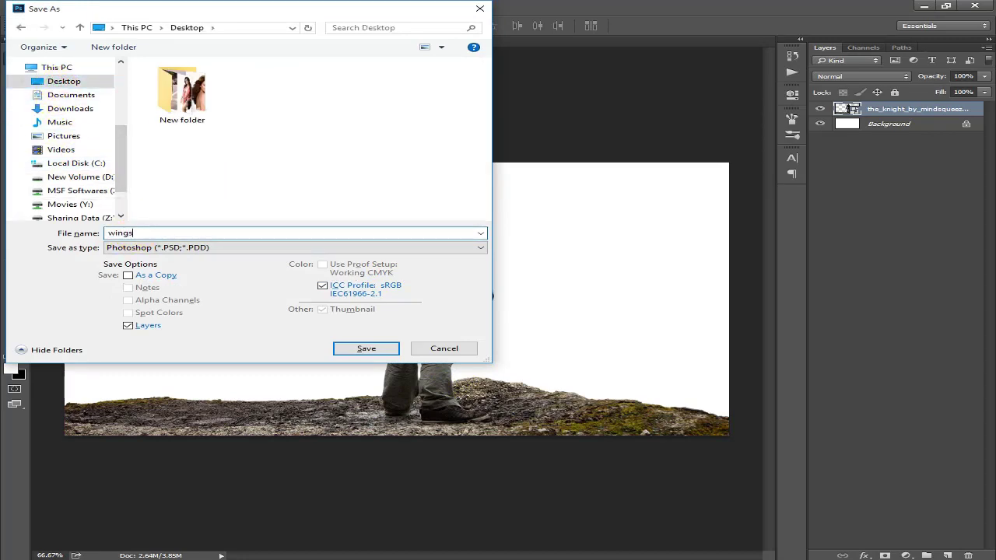
pyautogui.press('Return')
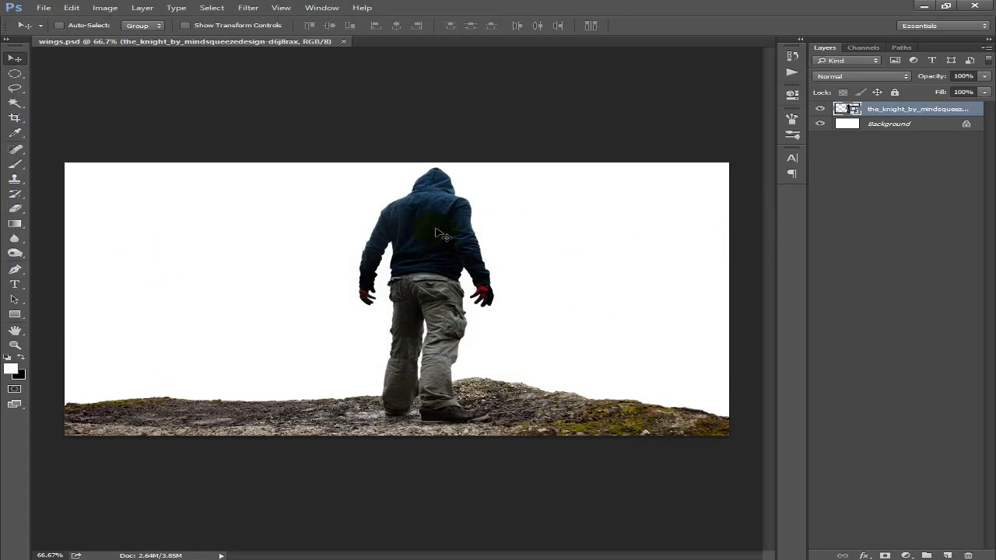
# Step: Magic-Wand select the white sky around the knight, dismissing the smart-object delete error
pyautogui.scroll(3, 422, 245)
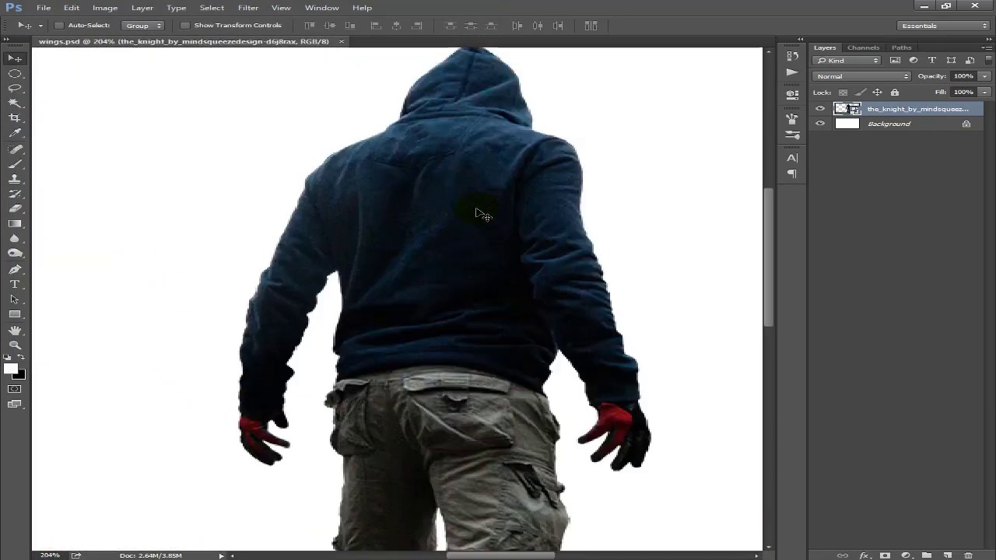
pyautogui.scroll(-2, 484, 216)
pyautogui.scroll(-2, 483, 216)
pyautogui.scroll(-1, 484, 217)
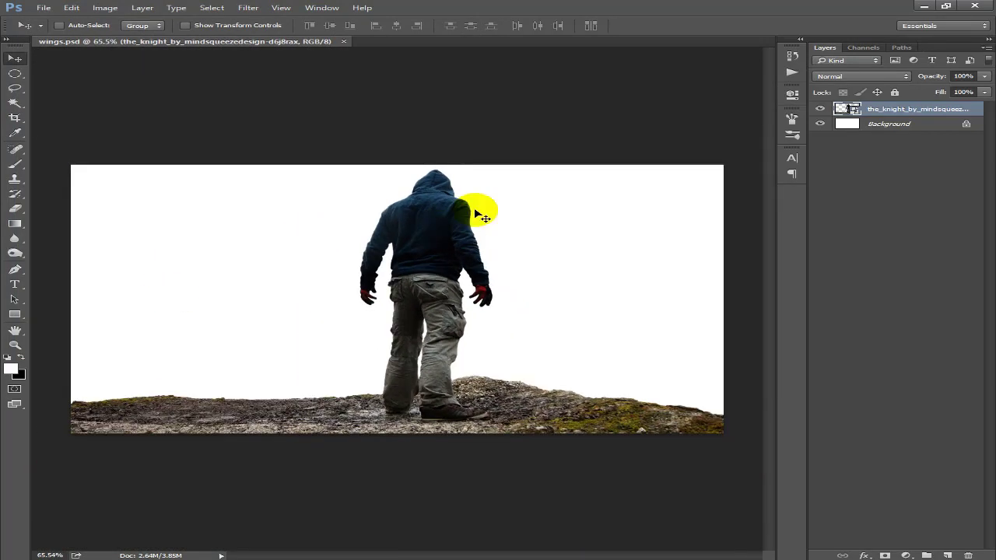
pyautogui.click(15, 101)
pyautogui.click(201, 254)
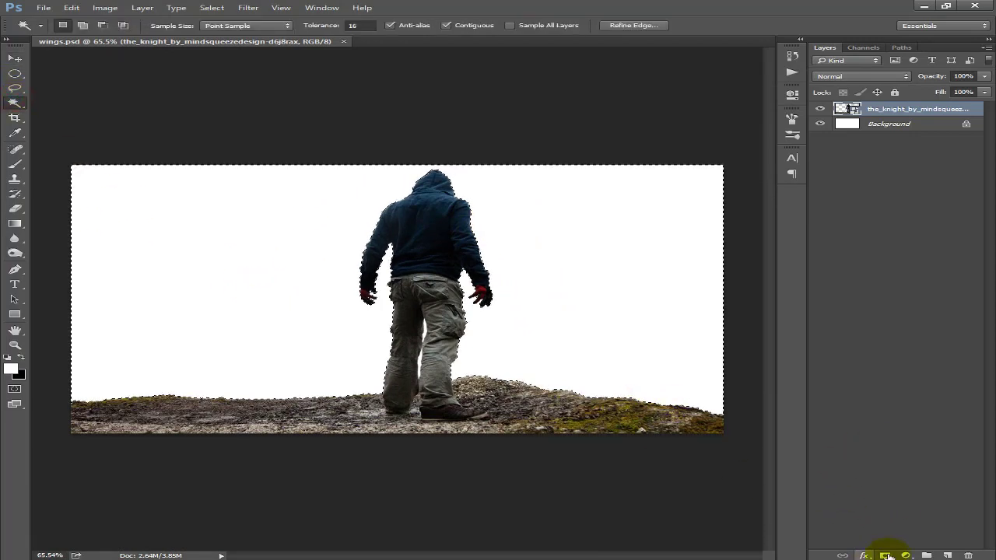
pyautogui.press('Delete')
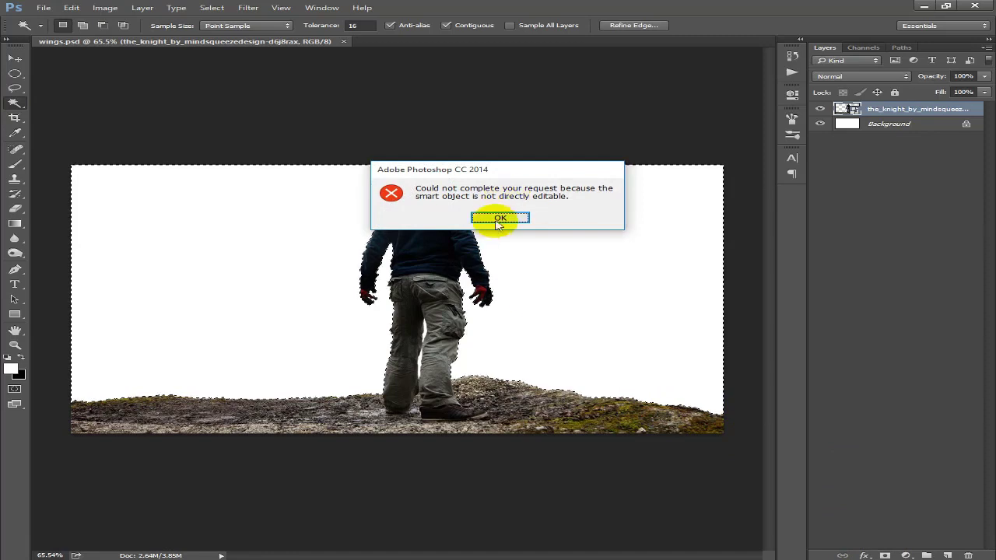
pyautogui.click(500, 218)
# Step: Rasterize the knight layer, clear its white sky, hide Background, then drag in the wing image
pyautogui.rightClick(911, 109)
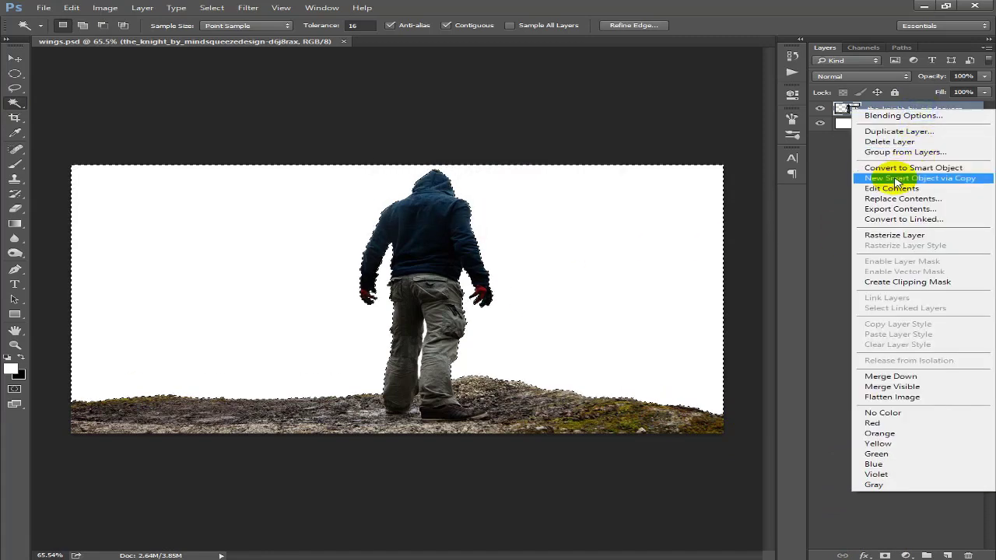
pyautogui.click(887, 235)
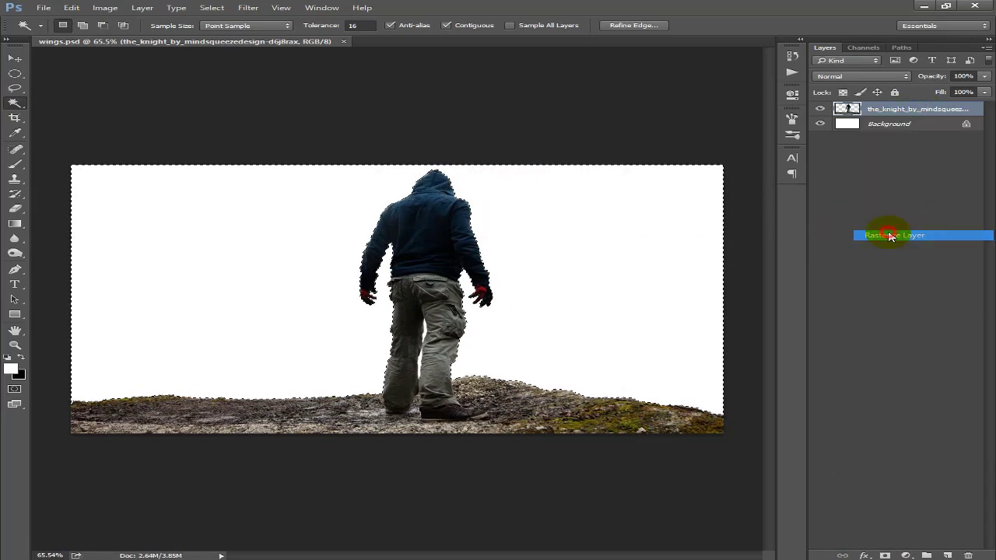
pyautogui.click(627, 315)
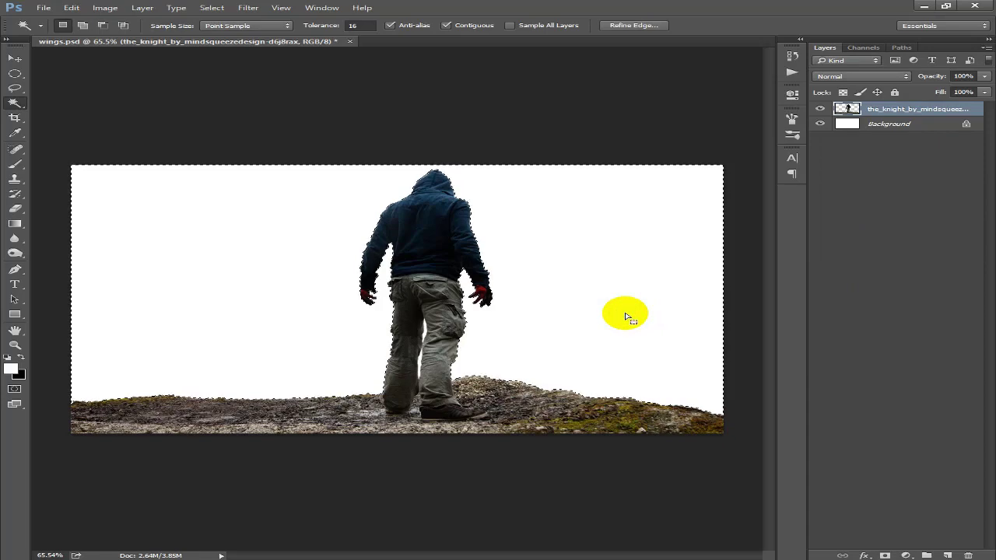
pyautogui.click(821, 124)
pyautogui.click(586, 294)
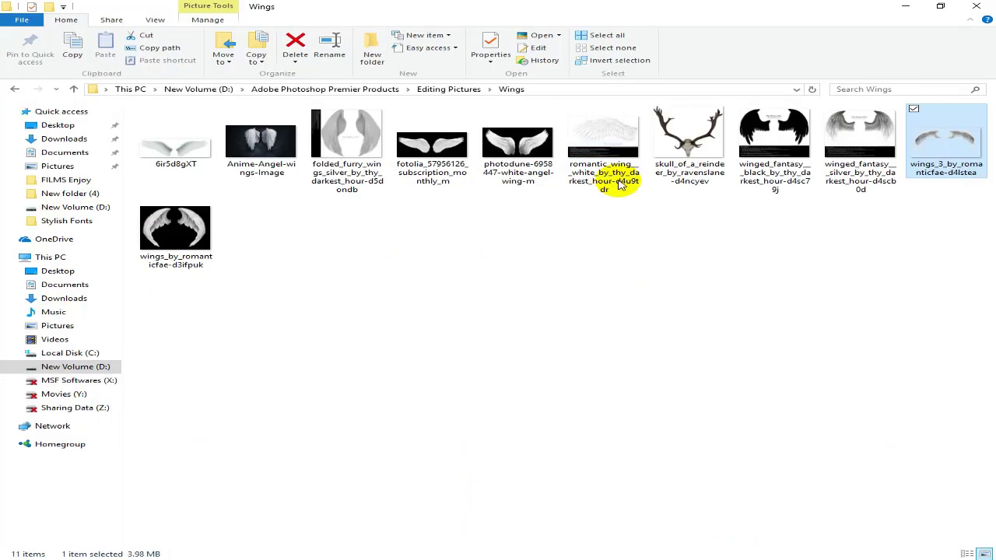
pyautogui.moveTo(603, 138)
pyautogui.mouseDown()
pyautogui.moveTo(605, 422)
pyautogui.moveTo(456, 281)
pyautogui.moveTo(457, 294)
pyautogui.mouseUp()
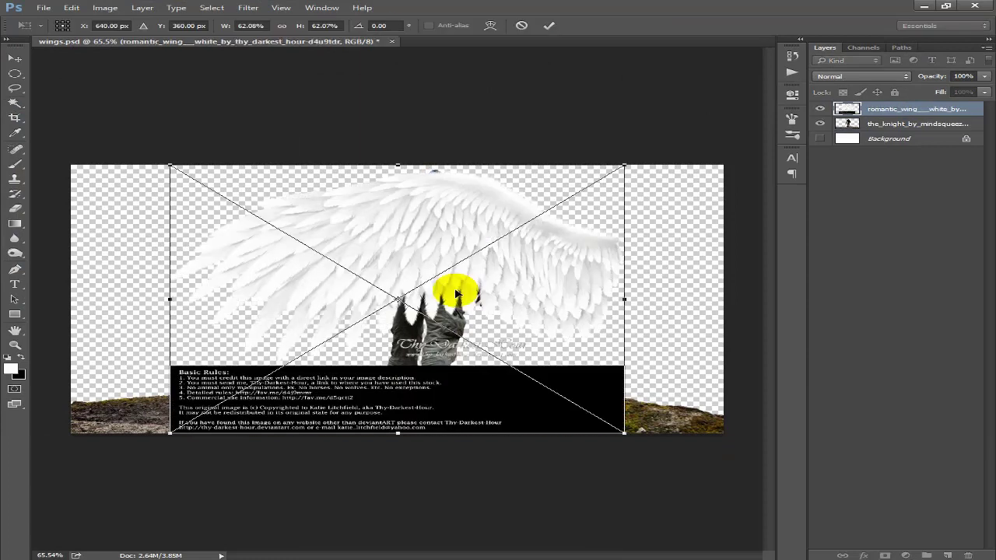
# Step: Commit the wing image, rasterize it, and delete its black rules box
pyautogui.click(546, 27)
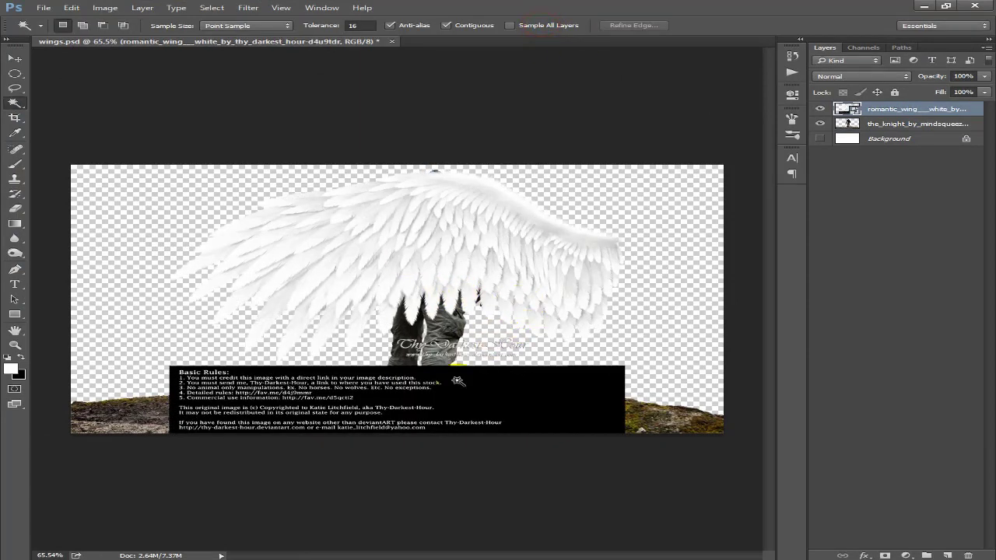
pyautogui.click(17, 76)
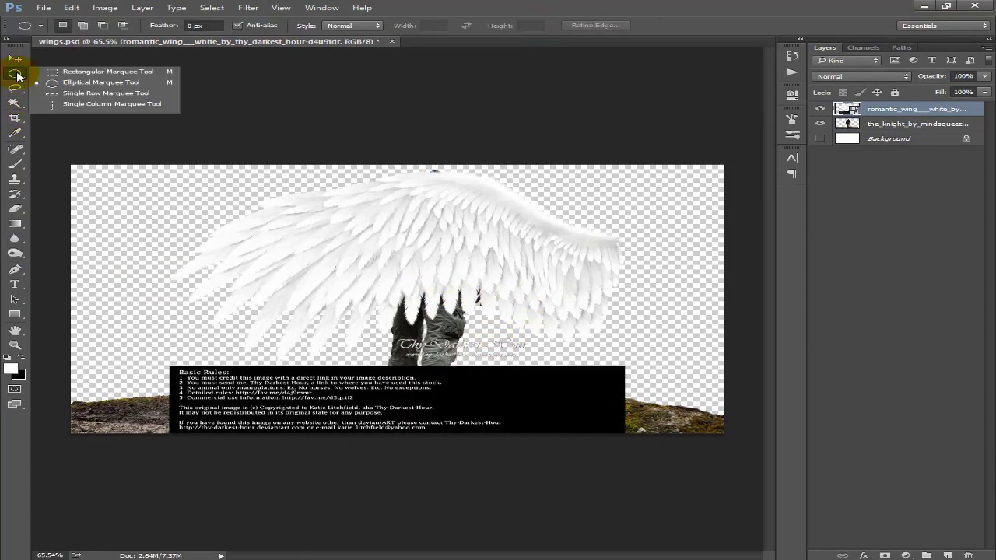
pyautogui.click(84, 73)
pyautogui.moveTo(134, 503); pyautogui.dragTo(669, 363)
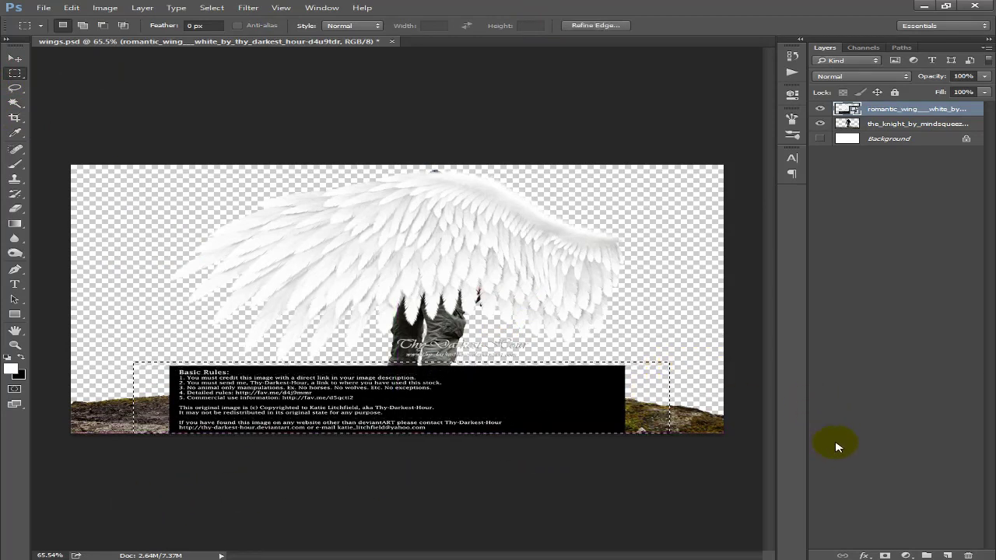
pyautogui.rightClick(928, 109)
pyautogui.click(878, 236)
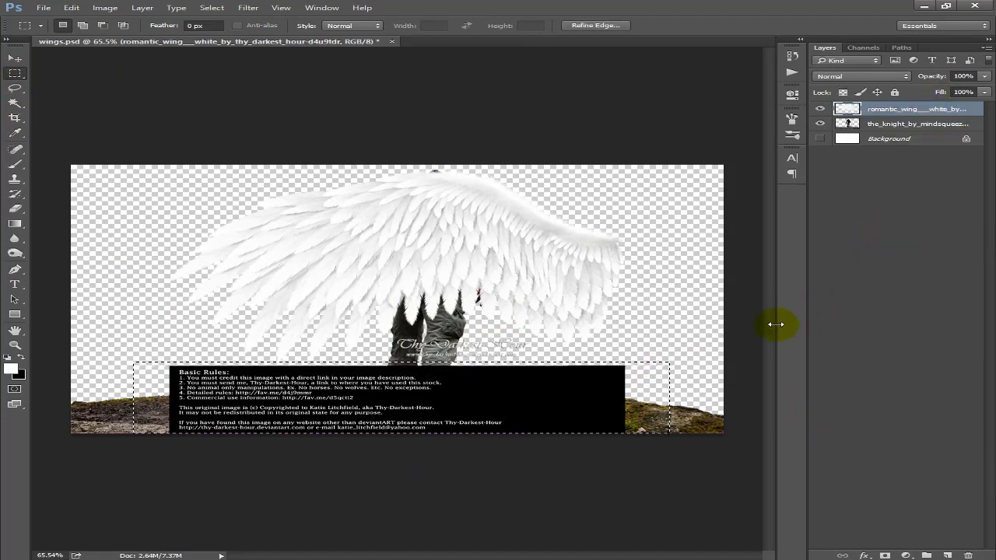
pyautogui.press('Delete')
# Step: Erase the watermark text over the legs with an 81-px eraser
pyautogui.scroll(3, 492, 383)
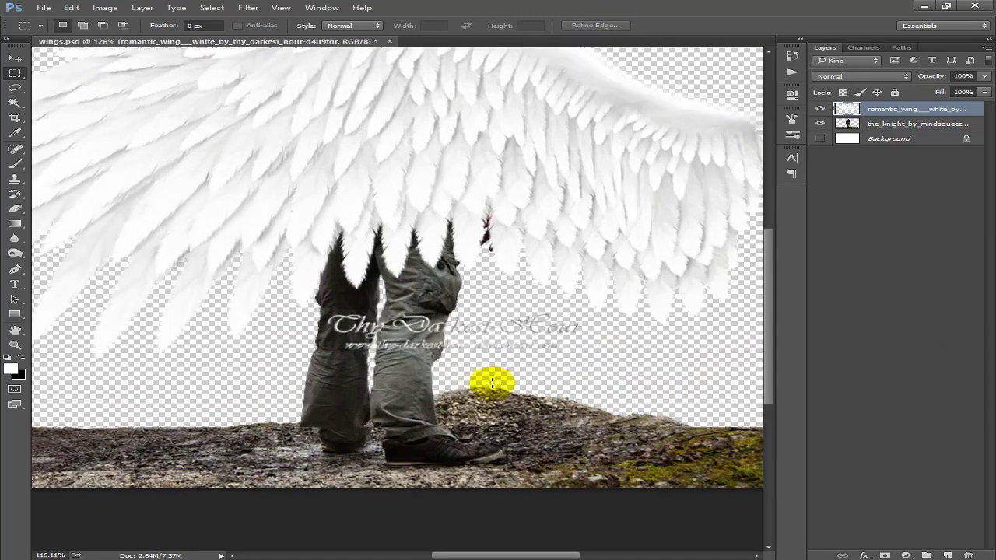
pyautogui.scroll(2, 486, 383)
pyautogui.press('e')
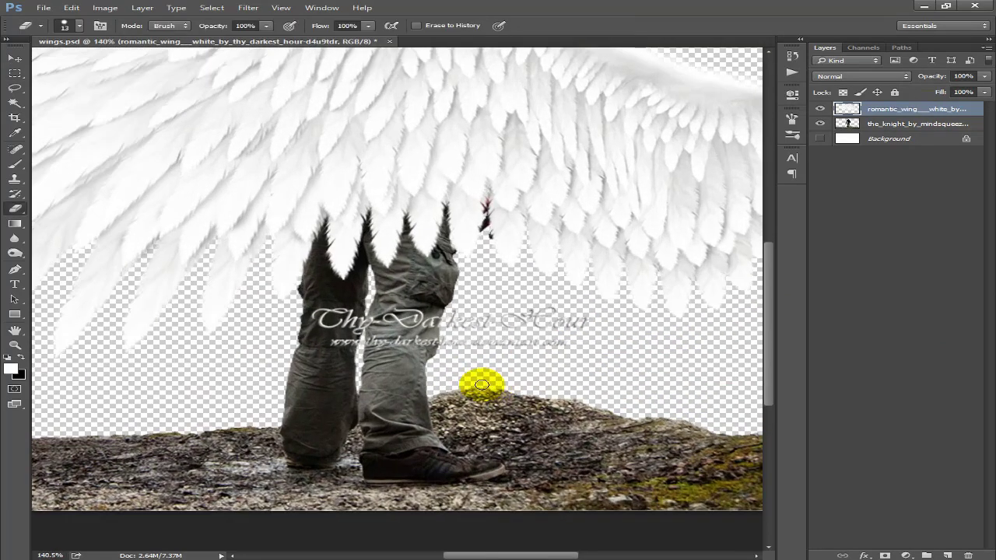
pyautogui.moveTo(483, 395); pyautogui.dragTo(534, 393)
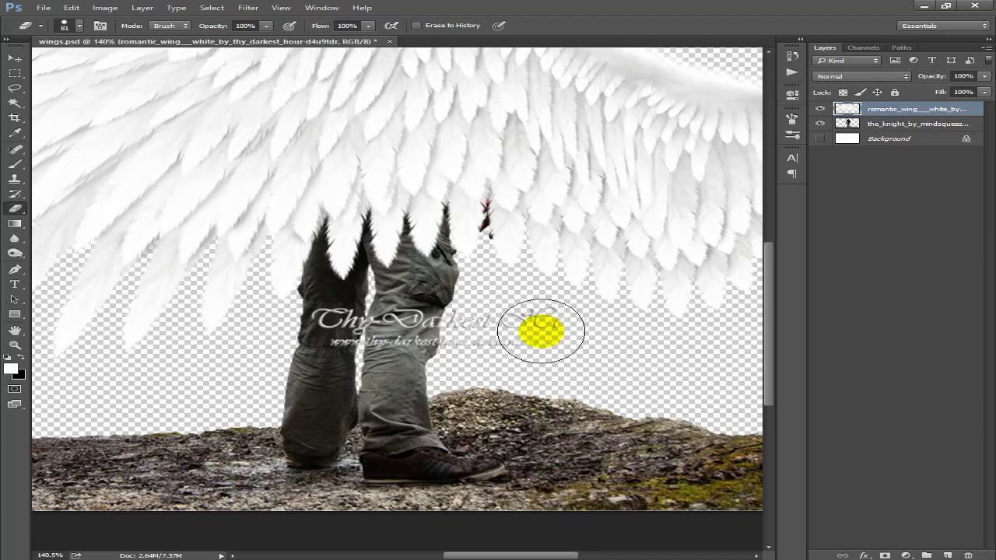
pyautogui.moveTo(469, 335); pyautogui.dragTo(355, 334)
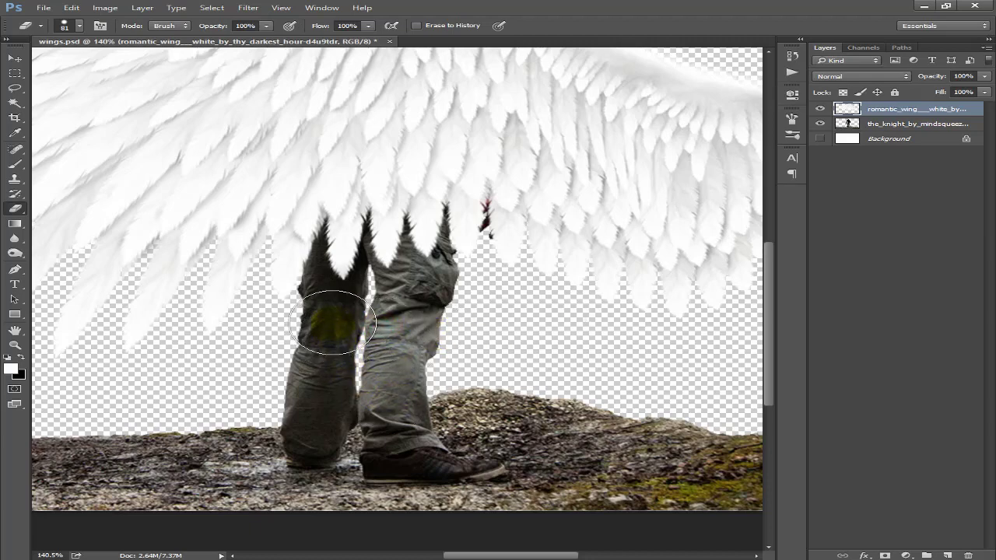
pyautogui.scroll(-5, 530, 379)
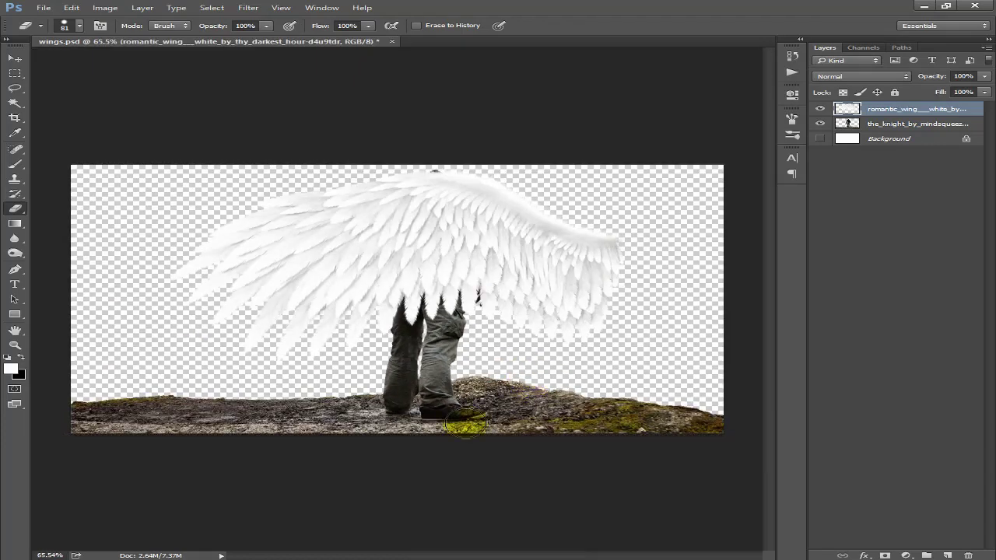
# Step: Move the wing over the man and shrink it to about half size
pyautogui.click(14, 59)
pyautogui.moveTo(467, 249); pyautogui.dragTo(440, 284)
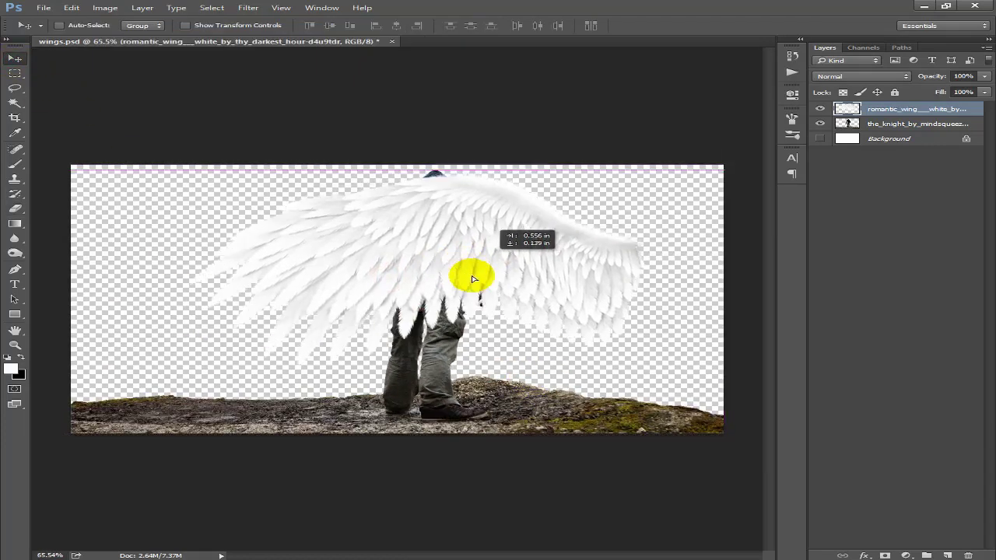
pyautogui.hotkey('ctrl', 't')
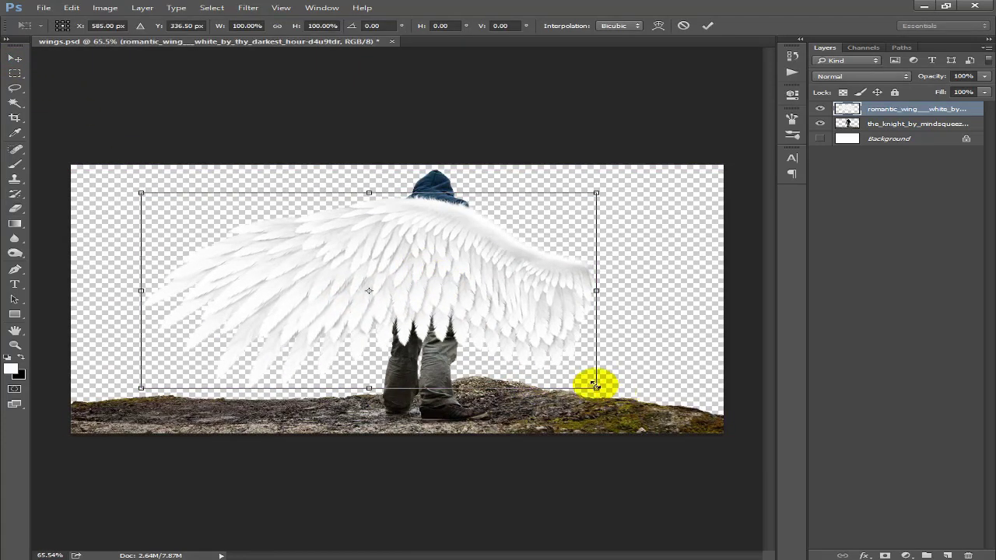
pyautogui.moveTo(596, 384); pyautogui.dragTo(393, 300)
pyautogui.moveTo(334, 270); pyautogui.dragTo(341, 221)
pyautogui.scroll(2, 397, 257)
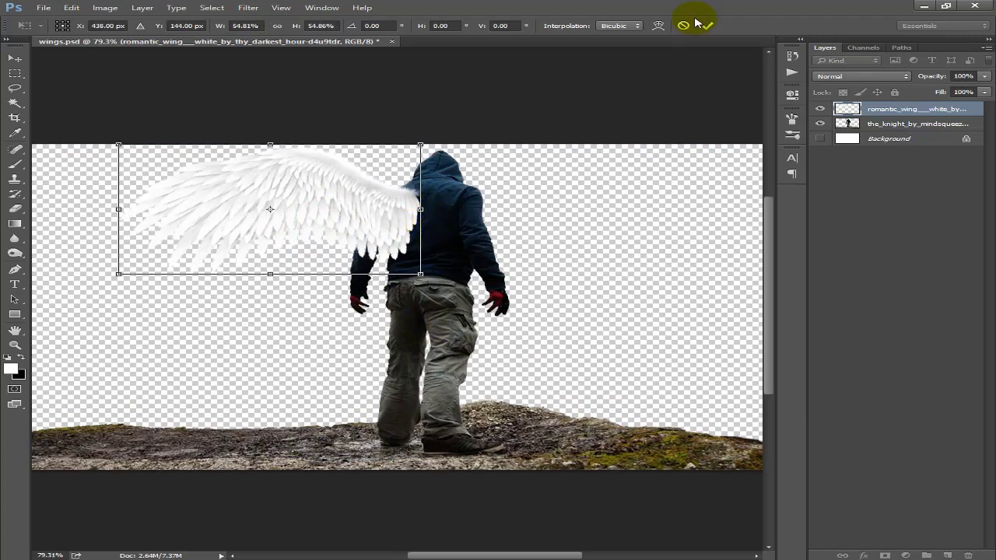
pyautogui.click(707, 26)
# Step: Shrink the wing further and set it against the man's left shoulder
pyautogui.scroll(1, 312, 241)
pyautogui.scroll(1, 351, 195)
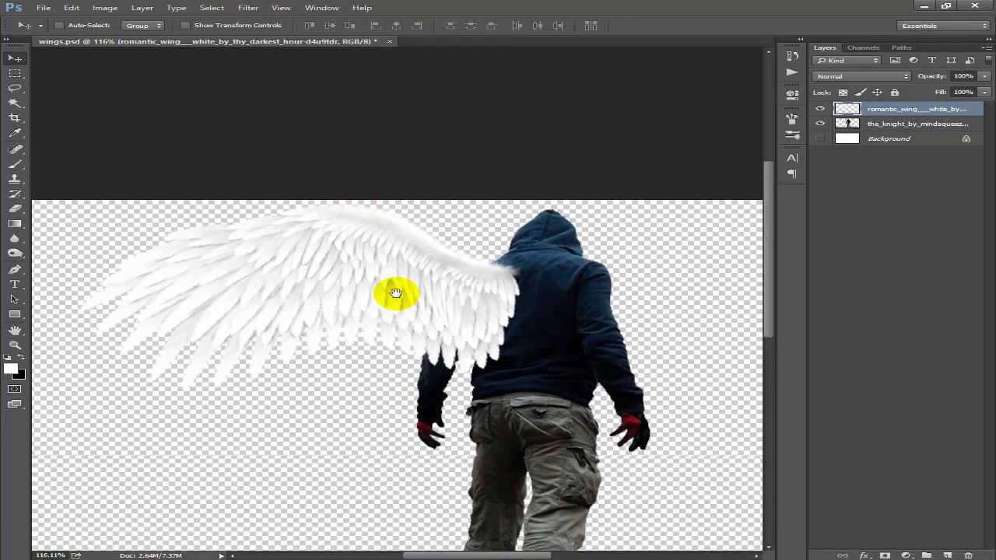
pyautogui.scroll(1, 499, 300)
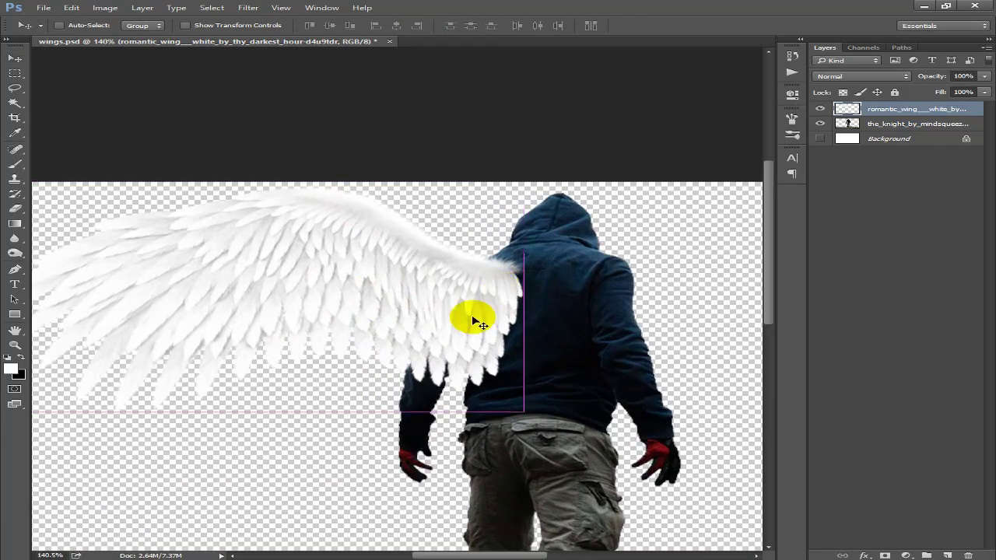
pyautogui.hotkey('ctrl', 't')
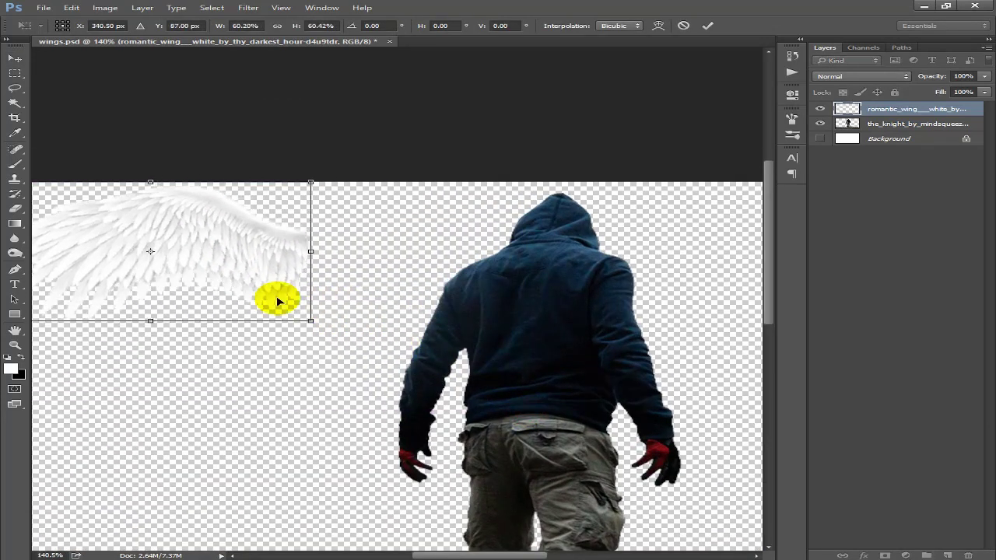
pyautogui.moveTo(526, 412); pyautogui.dragTo(345, 327)
pyautogui.moveTo(253, 267)
pyautogui.mouseDown()
pyautogui.moveTo(429, 315)
pyautogui.moveTo(419, 304)
pyautogui.mouseUp()
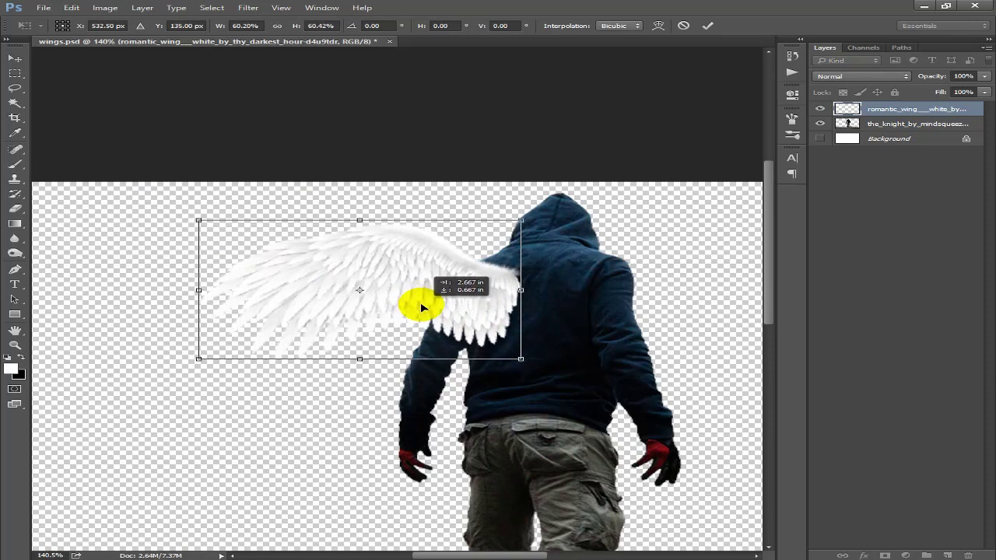
pyautogui.click(708, 27)
pyautogui.moveTo(514, 298); pyautogui.dragTo(522, 303)
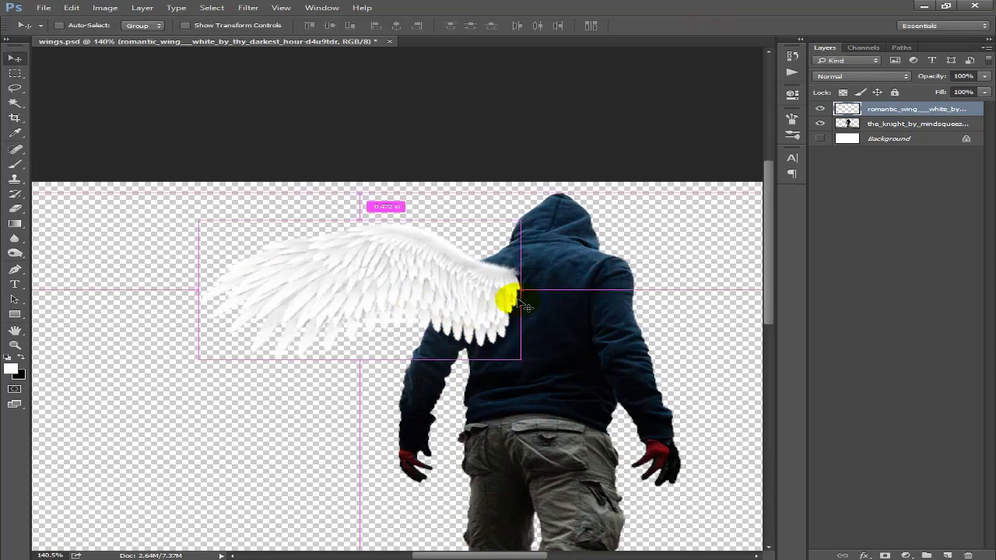
# Step: Stretch the wing leftward, flatten it slightly, and distort its corners to angle it
pyautogui.hotkey('ctrl', 't')
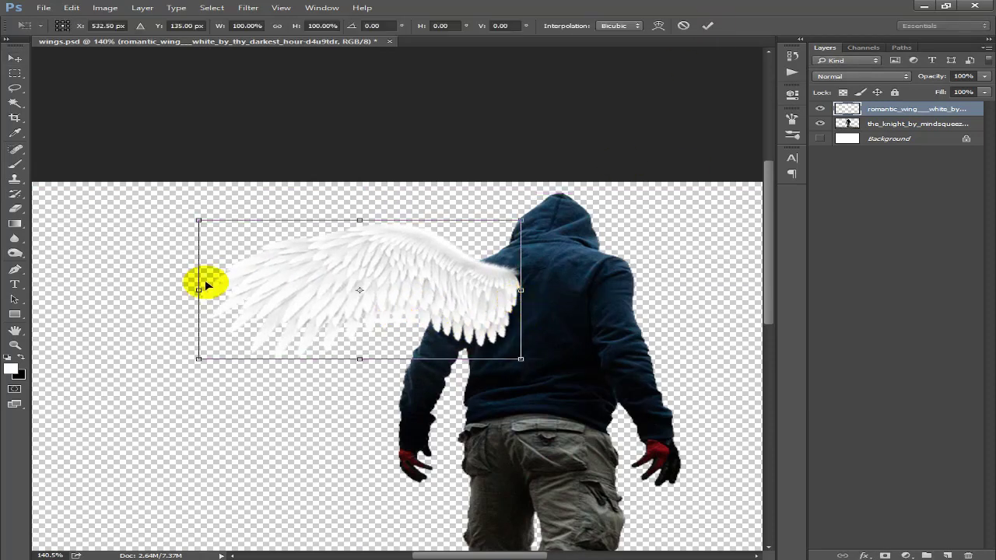
pyautogui.moveTo(199, 290); pyautogui.dragTo(125, 290)
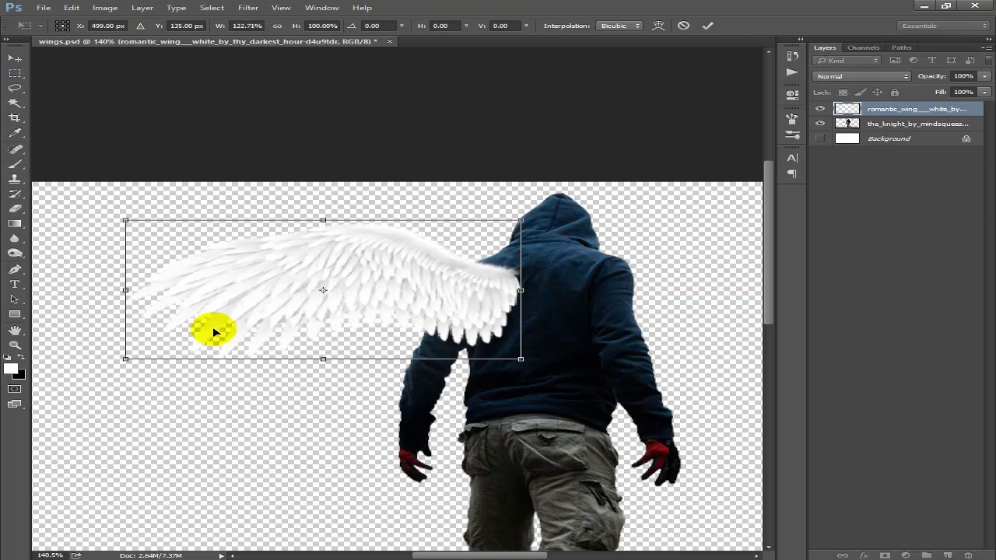
pyautogui.moveTo(326, 357); pyautogui.dragTo(324, 347)
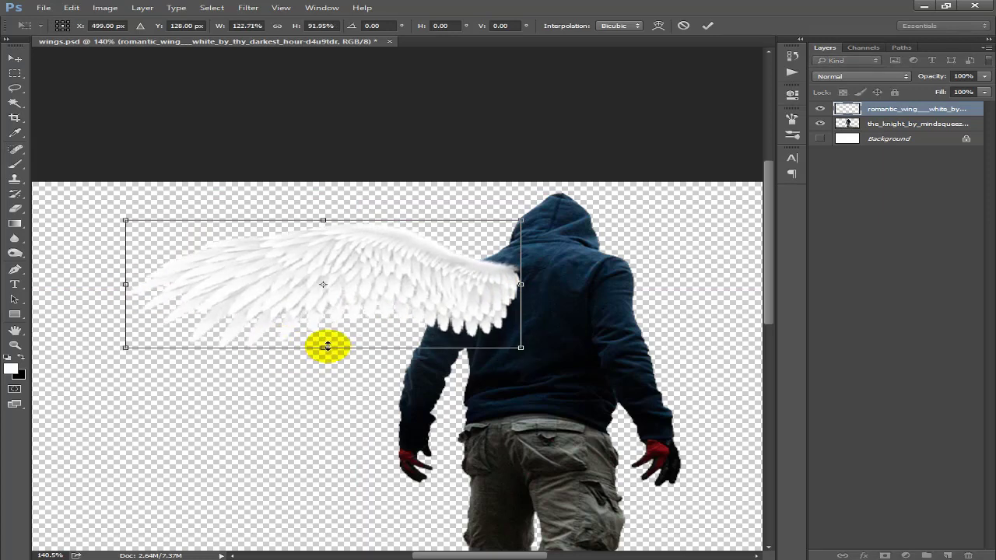
pyautogui.rightClick(248, 305)
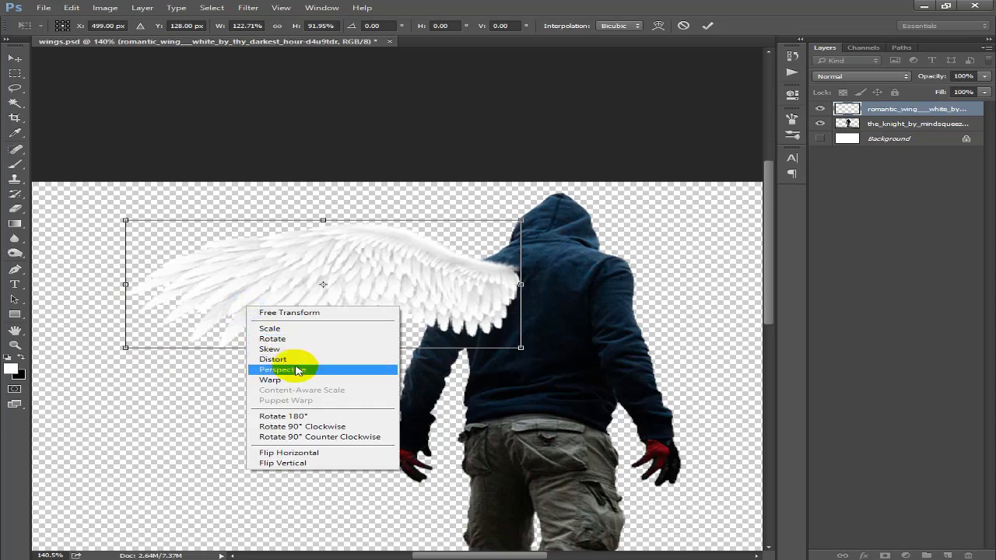
pyautogui.click(227, 285)
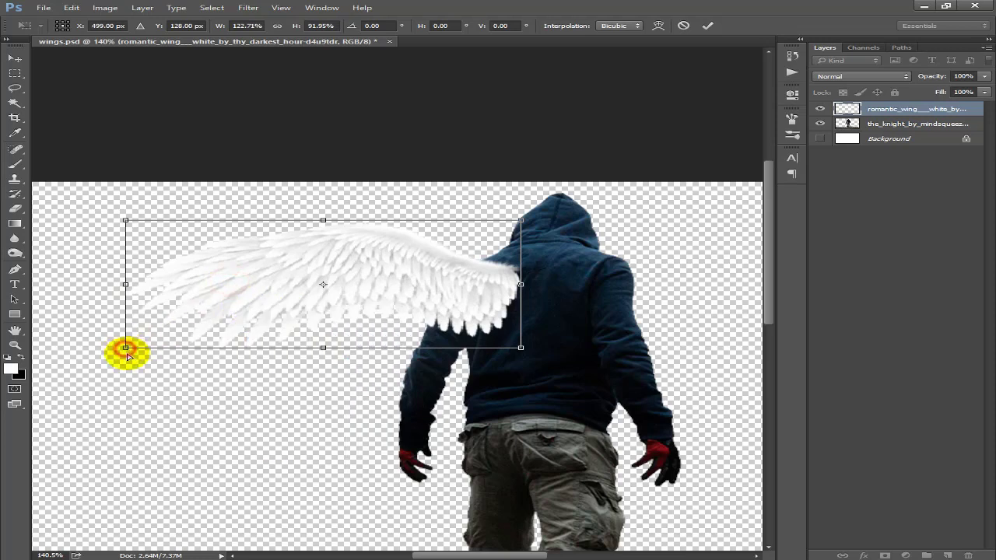
pyautogui.moveTo(127, 352); pyautogui.dragTo(134, 372)
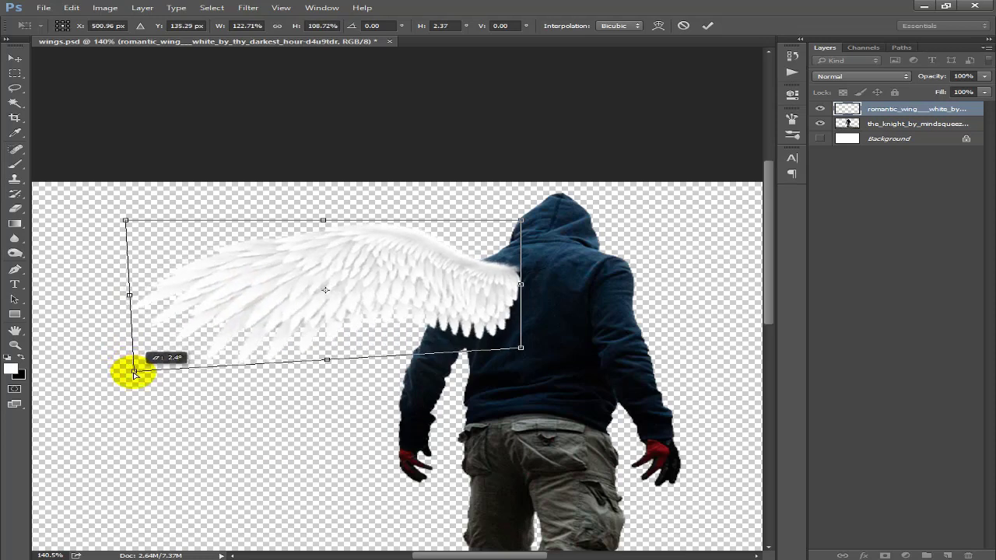
pyautogui.moveTo(126, 223); pyautogui.dragTo(126, 201)
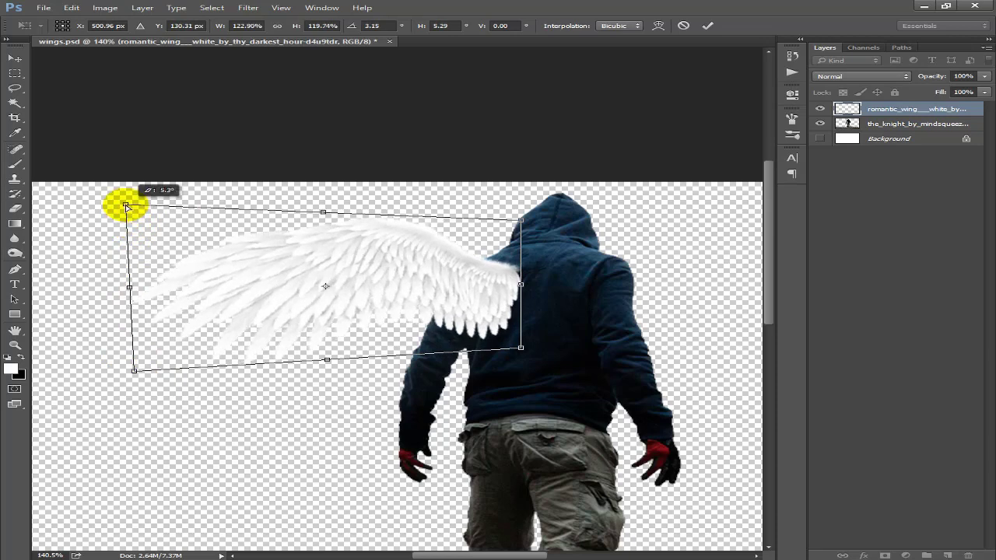
pyautogui.click(707, 26)
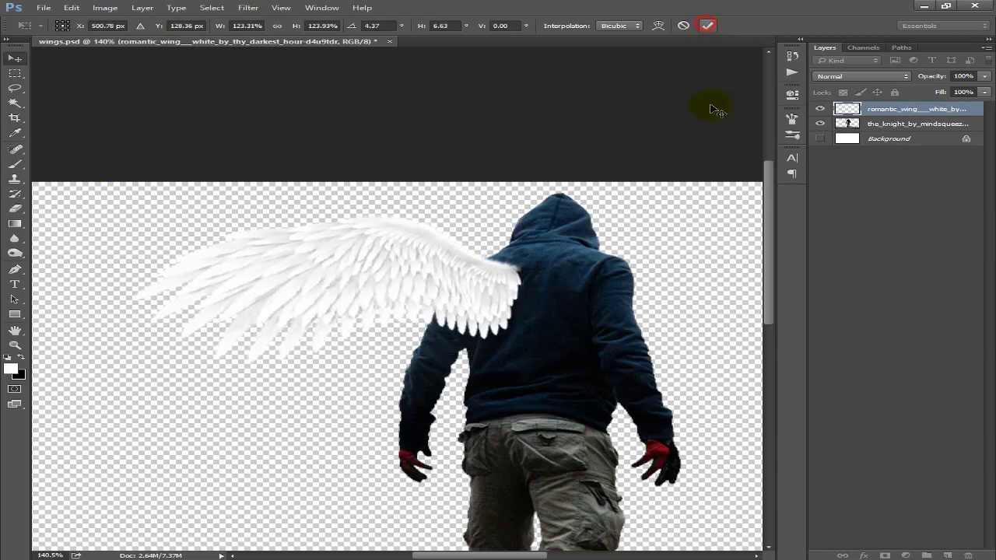
pyautogui.moveTo(484, 304); pyautogui.dragTo(482, 298)
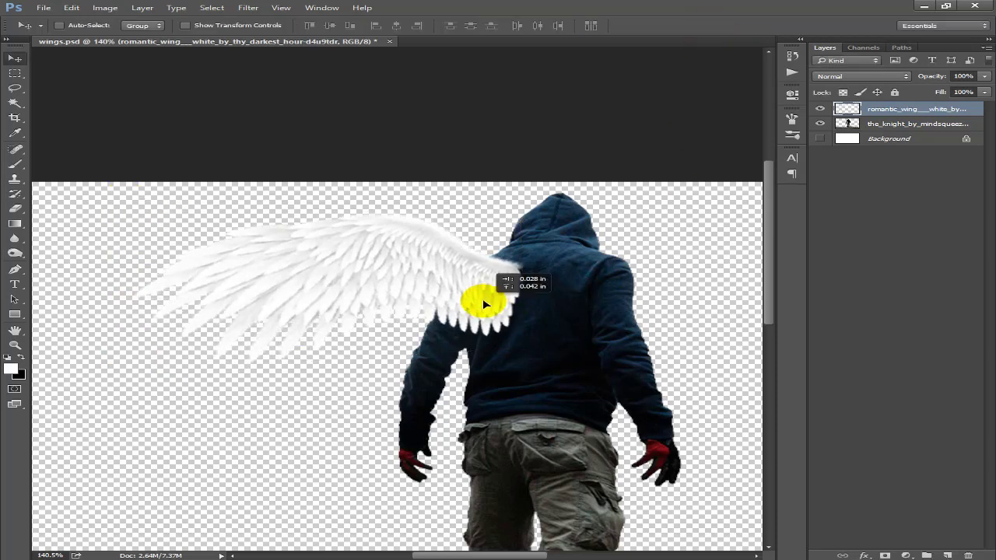
# Step: Duplicate the angled wing layer with Ctrl+J
pyautogui.scroll(-2, 481, 339)
pyautogui.scroll(-2, 499, 358)
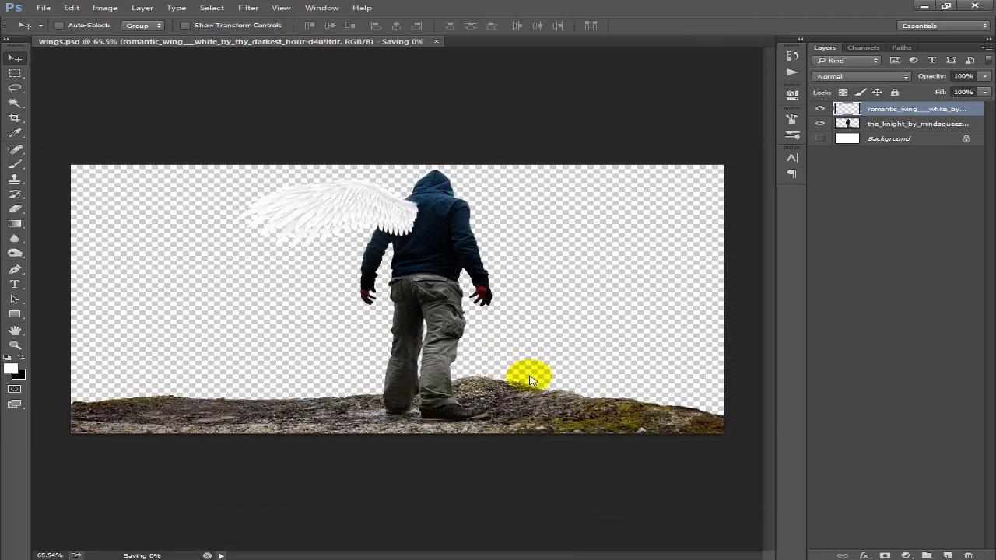
pyautogui.scroll(3, 447, 237)
pyautogui.scroll(1, 446, 238)
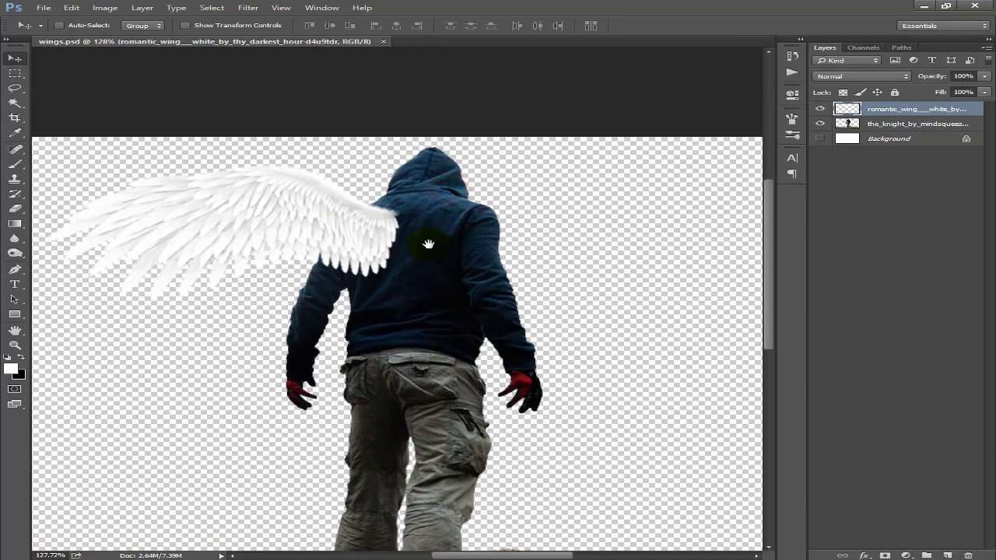
pyautogui.press('ctrl')
pyautogui.hotkey('ctrl', 'j')
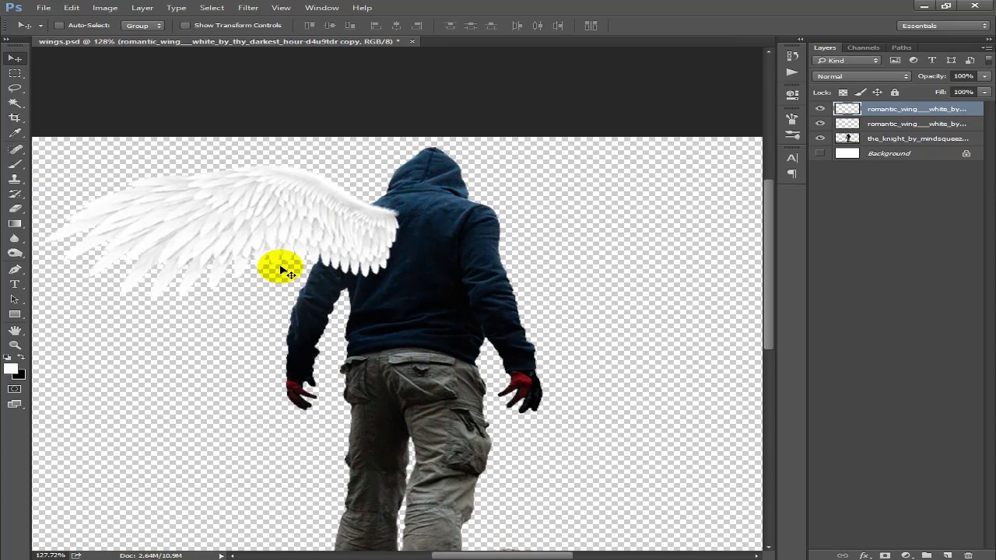
pyautogui.hotkey('ctrl', 't')
# Step: Flip the wing copy horizontally and move it onto the man's right shoulder
pyautogui.rightClick(278, 267)
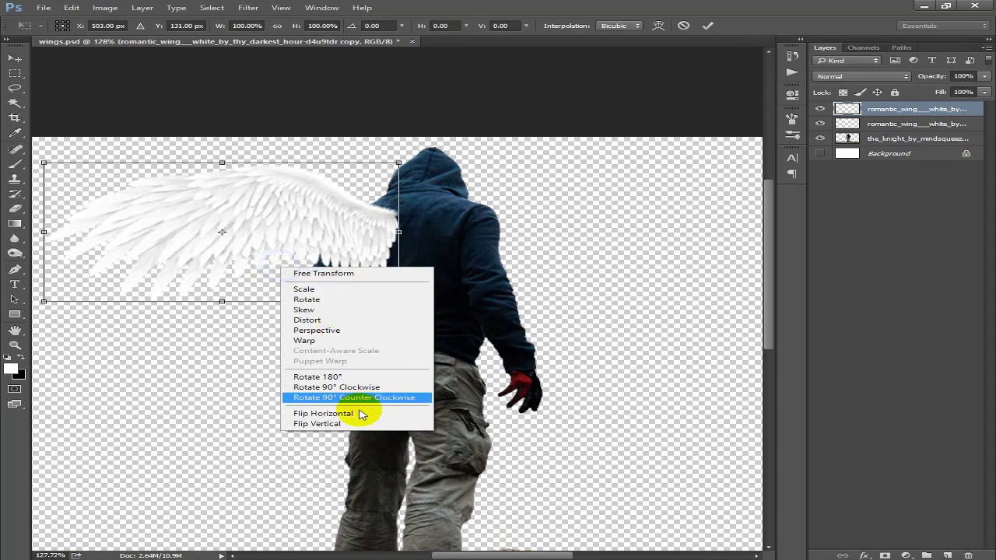
pyautogui.click(342, 422)
pyautogui.hotkey('ctrl', 'z')
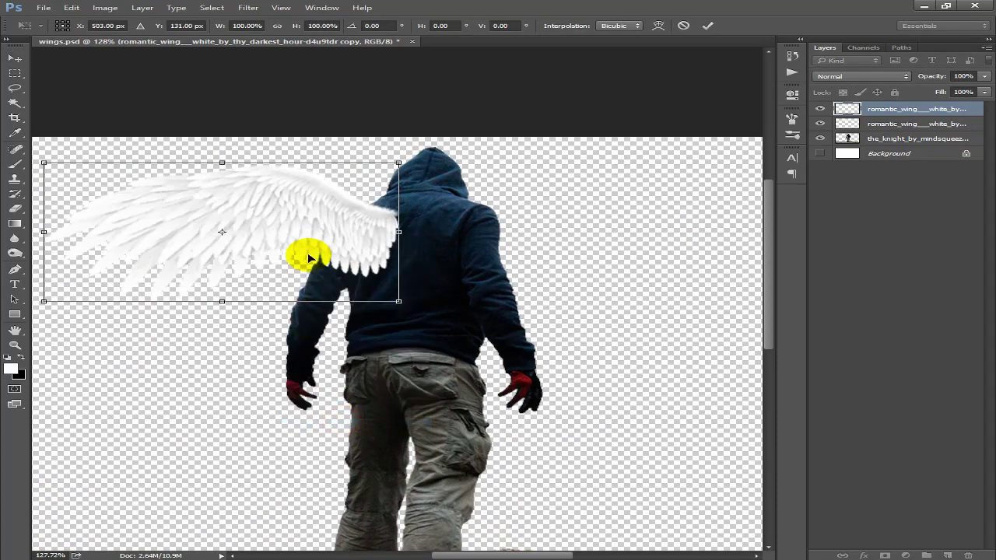
pyautogui.rightClick(308, 252)
pyautogui.click(371, 401)
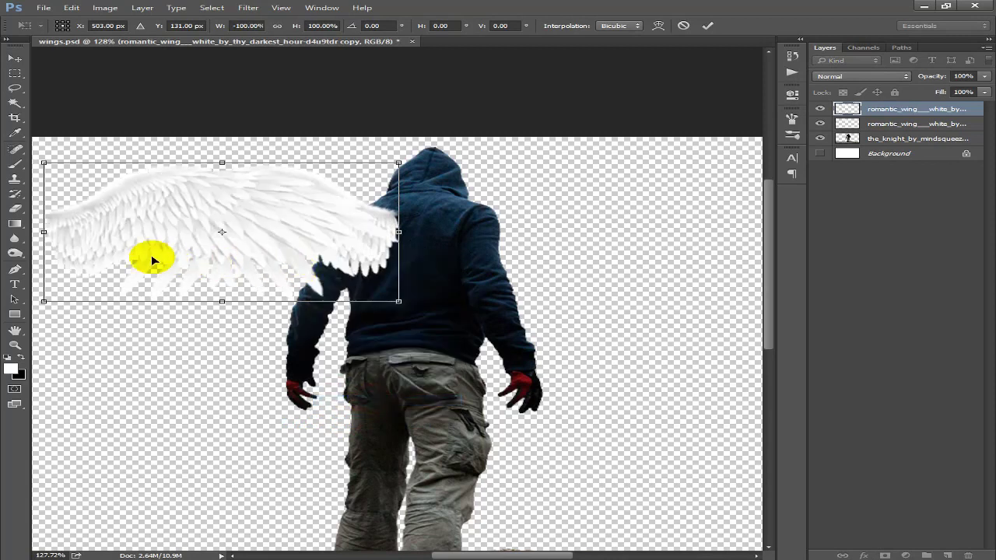
pyautogui.moveTo(151, 257)
pyautogui.mouseDown()
pyautogui.moveTo(548, 257)
pyautogui.moveTo(525, 281)
pyautogui.moveTo(534, 248)
pyautogui.mouseUp()
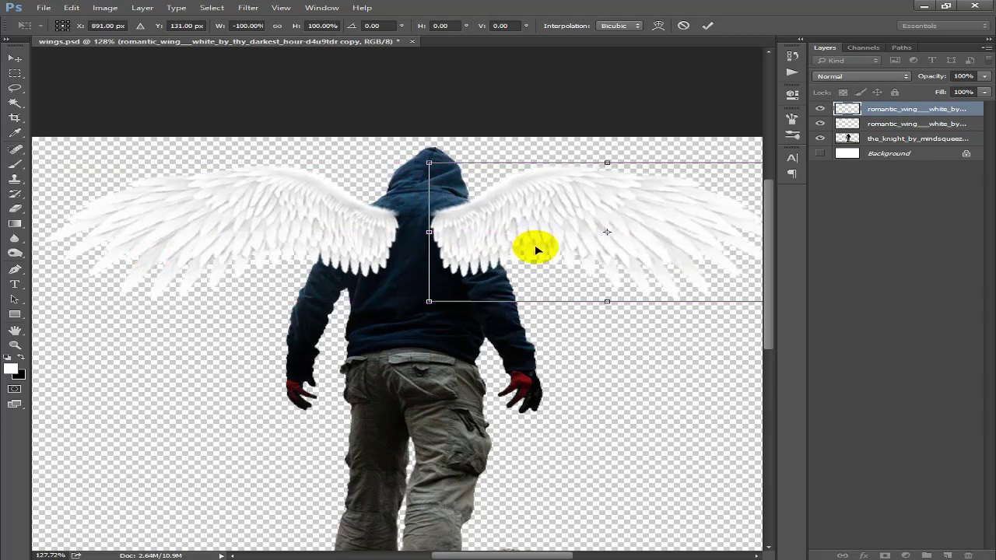
pyautogui.click(712, 27)
# Step: Pan over the hood and both wings, then hide the right wing's layer
pyautogui.scroll(-3, 465, 366)
pyautogui.scroll(-2, 465, 366)
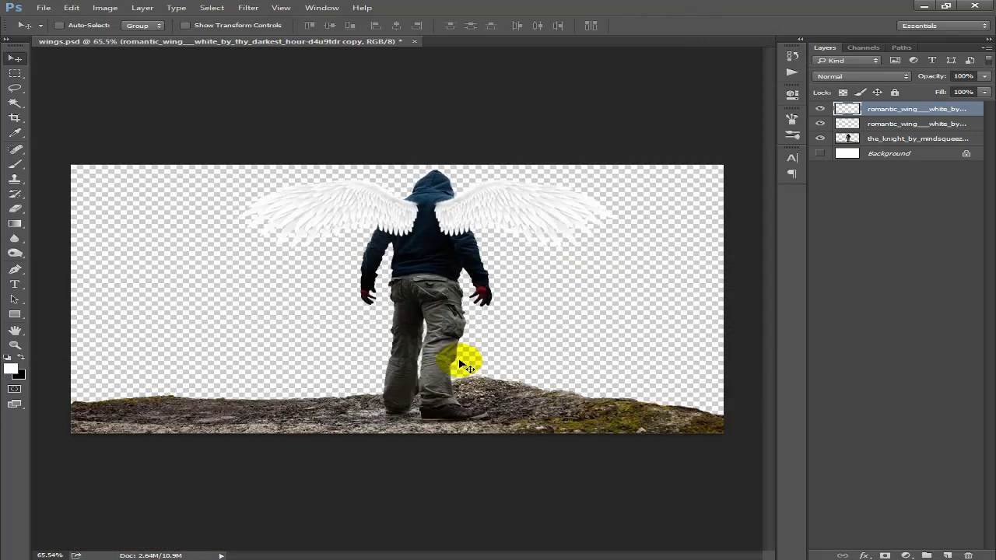
pyautogui.scroll(3, 462, 210)
pyautogui.scroll(2, 460, 208)
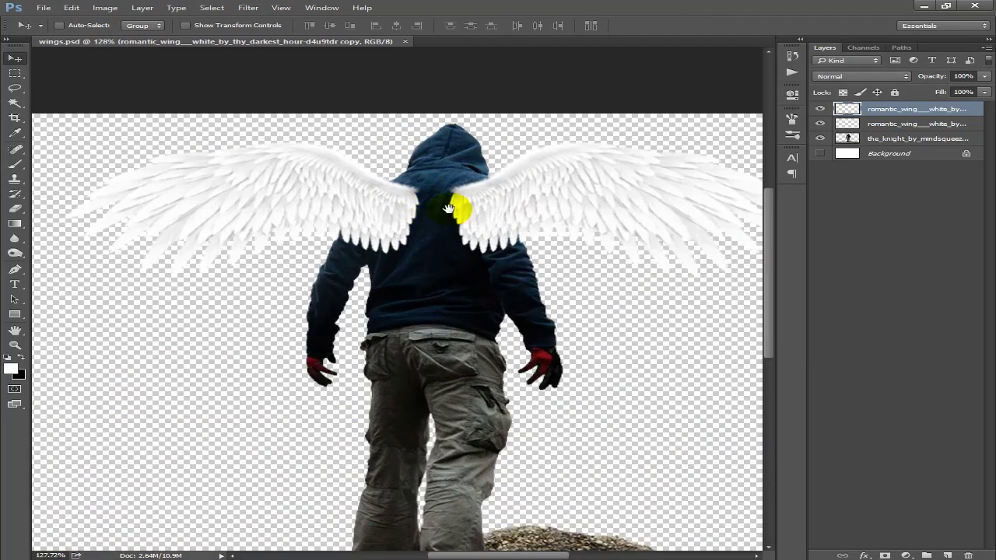
pyautogui.moveTo(460, 207); pyautogui.dragTo(463, 263)
pyautogui.scroll(-1, 451, 279)
pyautogui.scroll(-1, 458, 283)
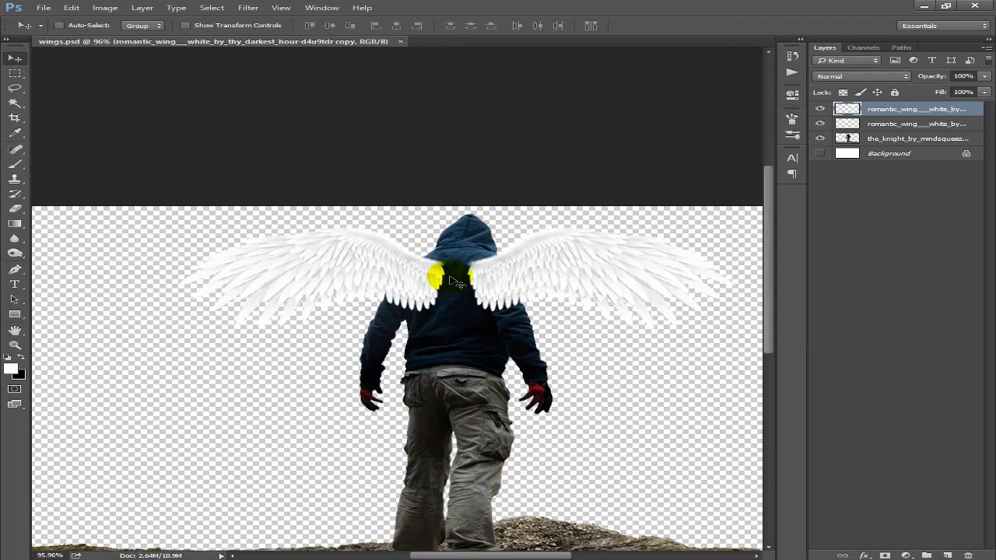
pyautogui.click(819, 109)
# Step: Stretch the left wing farther left and fit the whole image in view
pyautogui.click(879, 127)
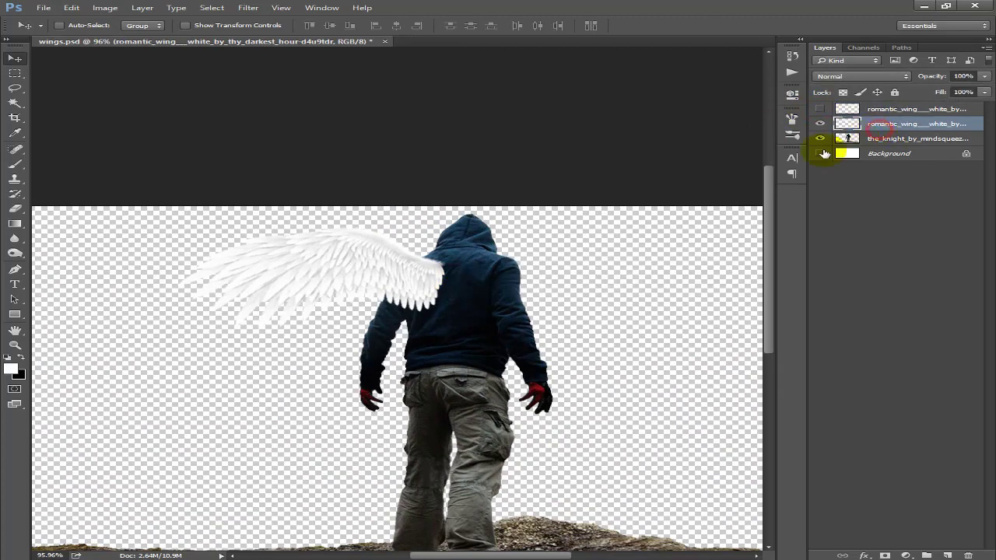
pyautogui.hotkey('ctrl', 't')
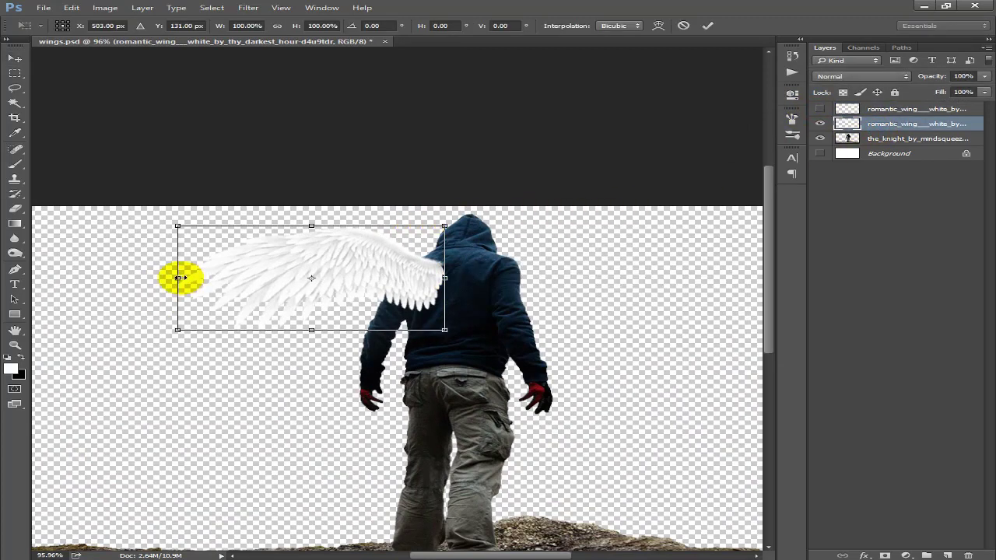
pyautogui.moveTo(178, 278); pyautogui.dragTo(115, 278)
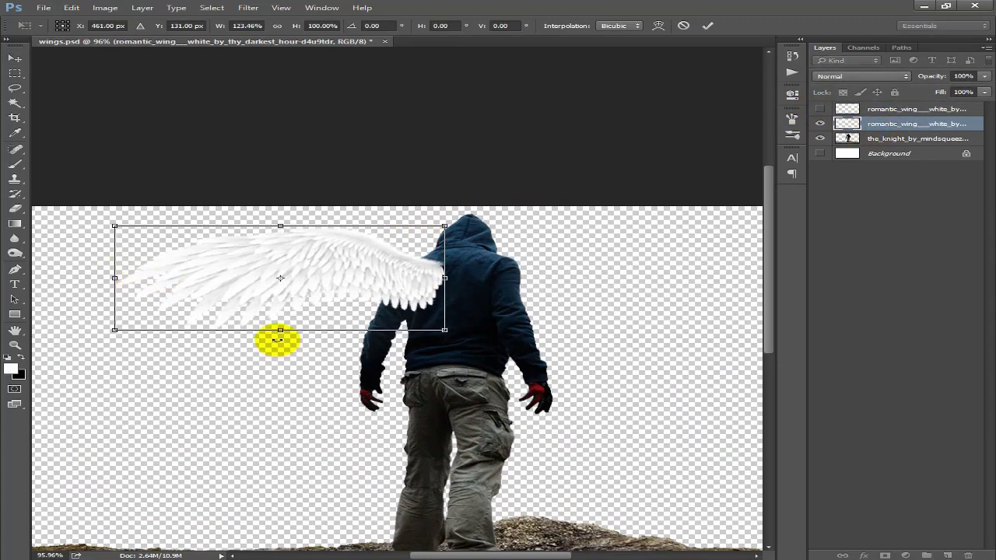
pyautogui.click(713, 27)
pyautogui.hotkey('ctrl', '0')
pyautogui.scroll(3, 438, 234)
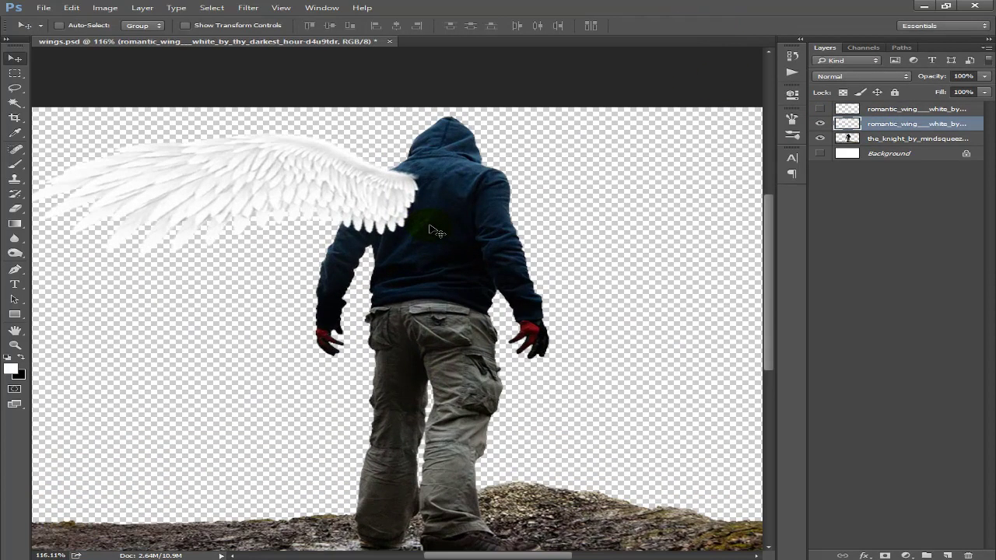
# Step: Duplicate the left wing, mirror it horizontally, and place it on the right shoulder
pyautogui.keyDown('alt'); pyautogui.click(415, 249); pyautogui.keyUp('alt')
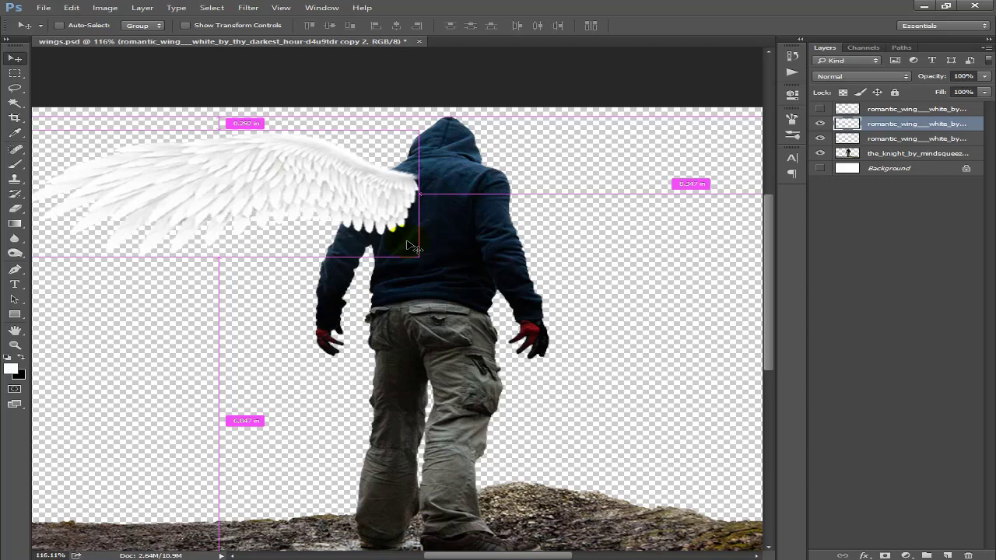
pyautogui.hotkey('ctrl', 't')
pyautogui.rightClick(282, 238)
pyautogui.click(334, 382)
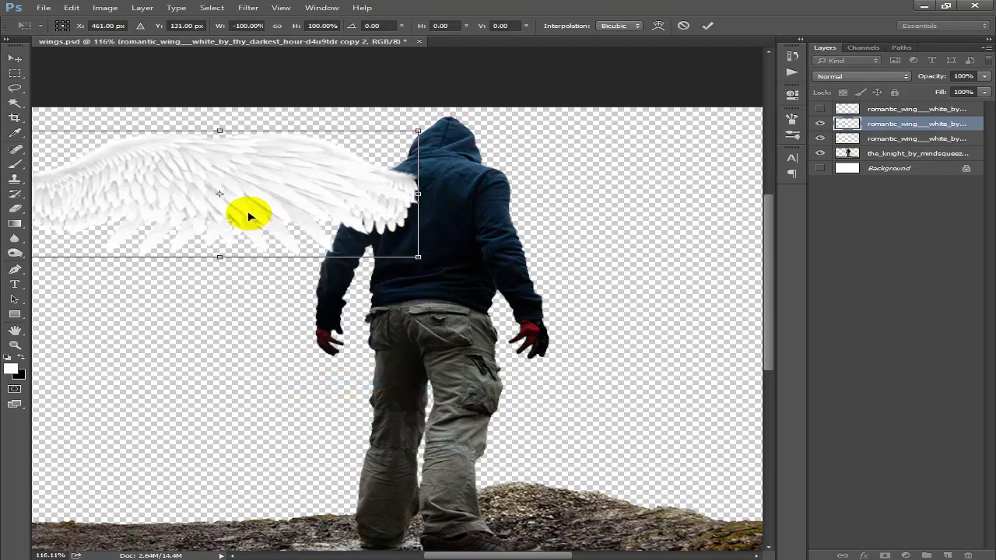
pyautogui.moveTo(249, 216); pyautogui.dragTo(674, 213)
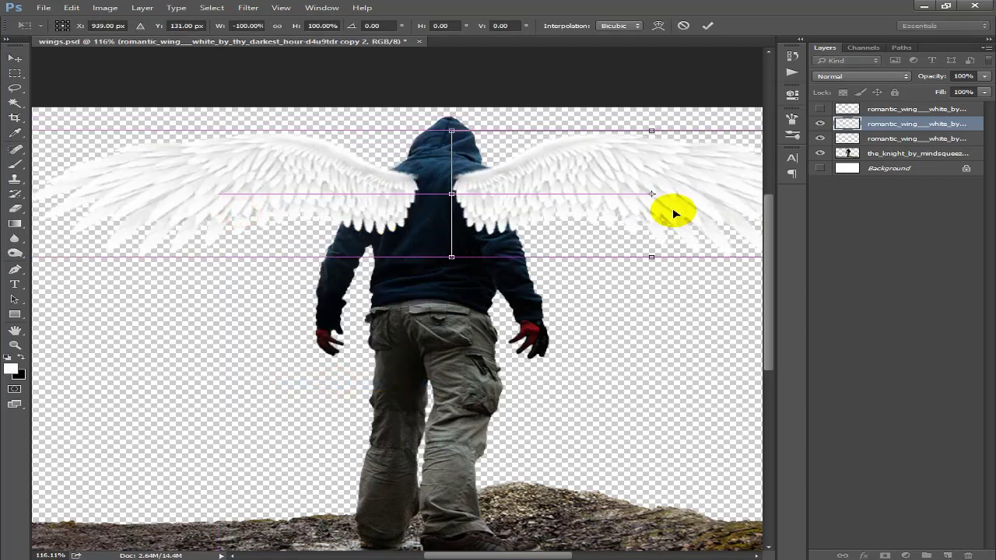
pyautogui.click(708, 26)
# Step: Delete the old hidden wing layer and save the document
pyautogui.scroll(-2, 567, 252)
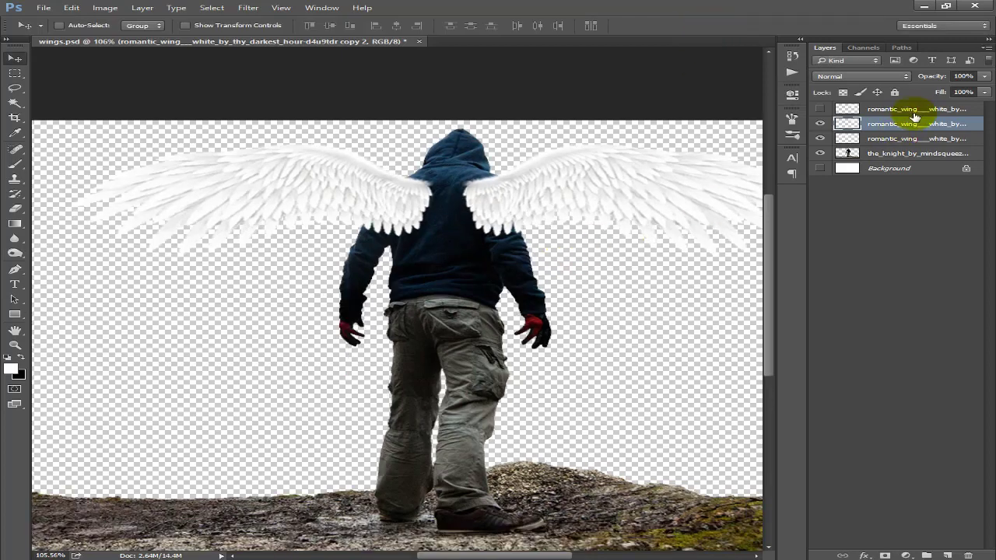
pyautogui.click(915, 111)
pyautogui.press('Delete')
pyautogui.scroll(-3, 515, 273)
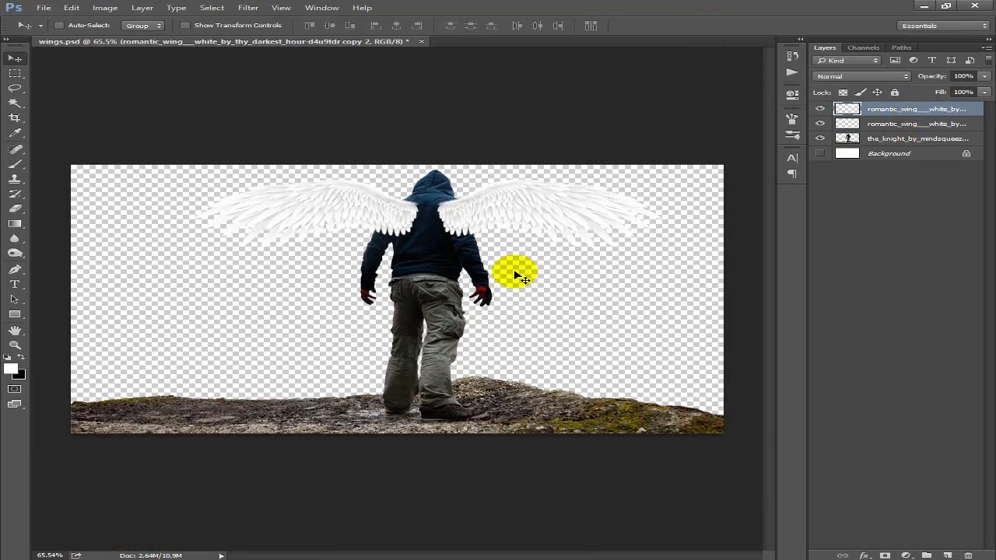
pyautogui.hotkey('ctrl', 's')
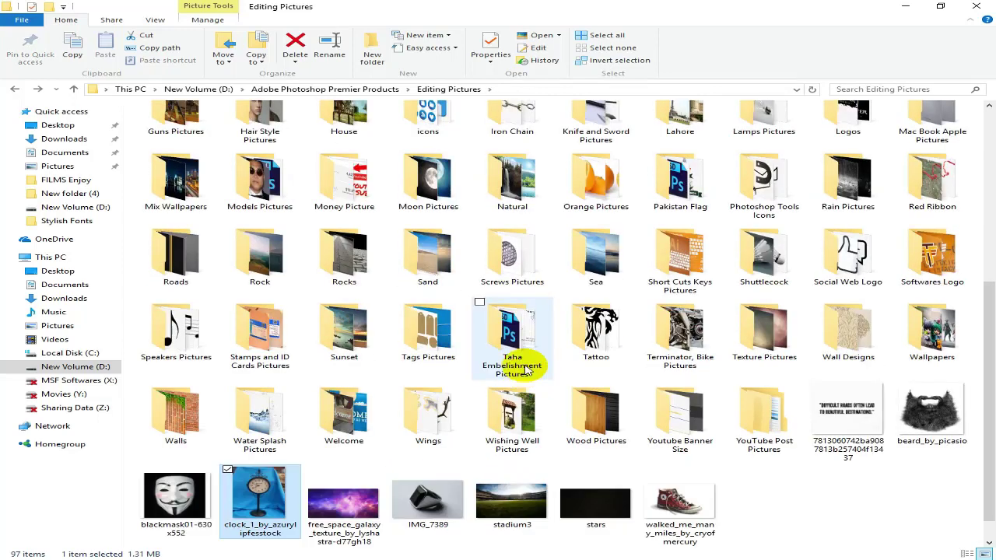
# Step: Open the City folder and preview a sunset skyline and the 100_1124 photo
pyautogui.press('c')
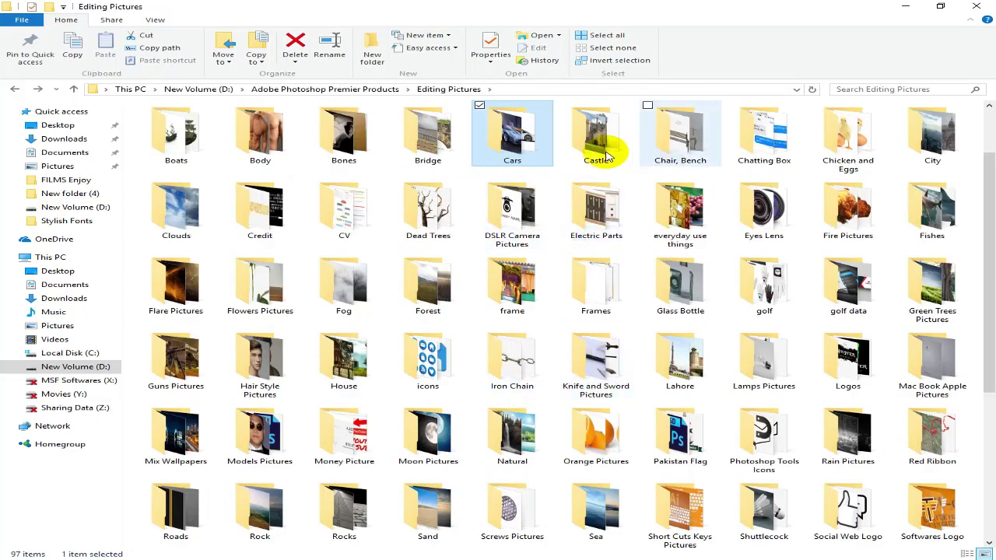
pyautogui.doubleClick(936, 140)
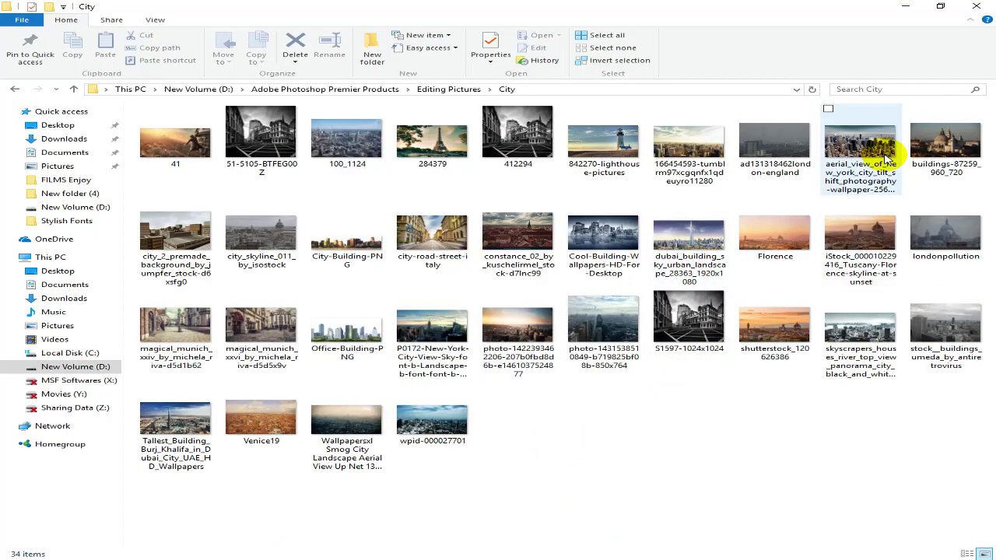
pyautogui.doubleClick(532, 337)
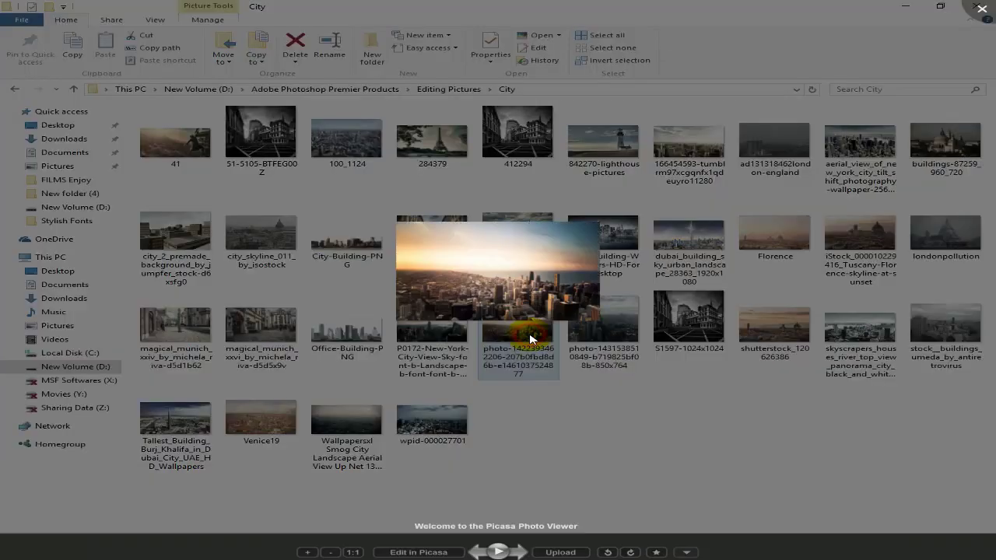
pyautogui.click(982, 8)
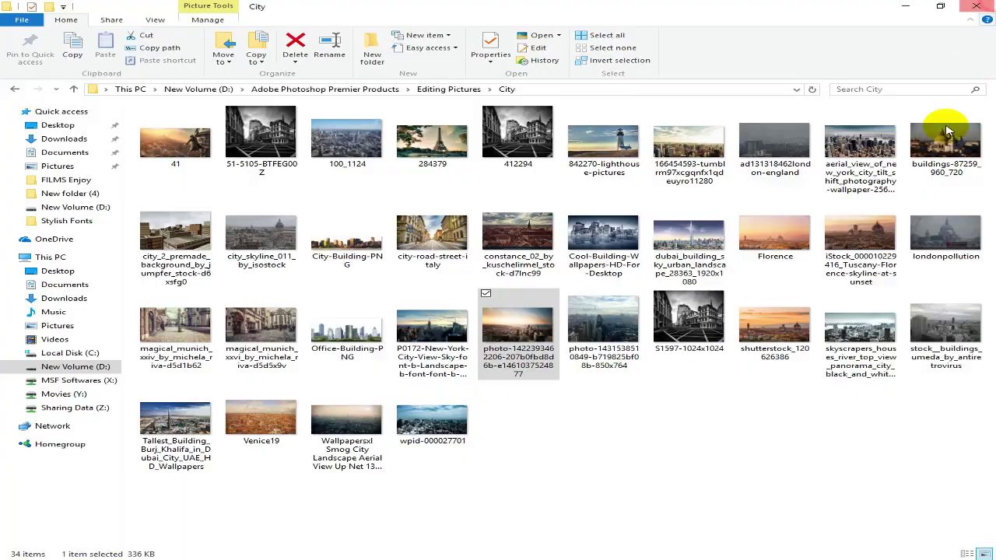
pyautogui.doubleClick(347, 140)
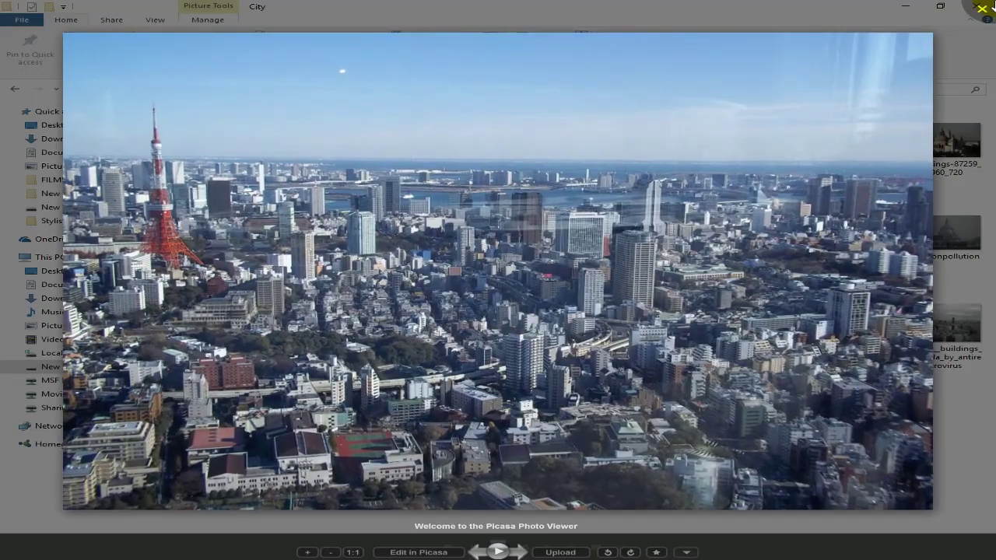
pyautogui.click(982, 8)
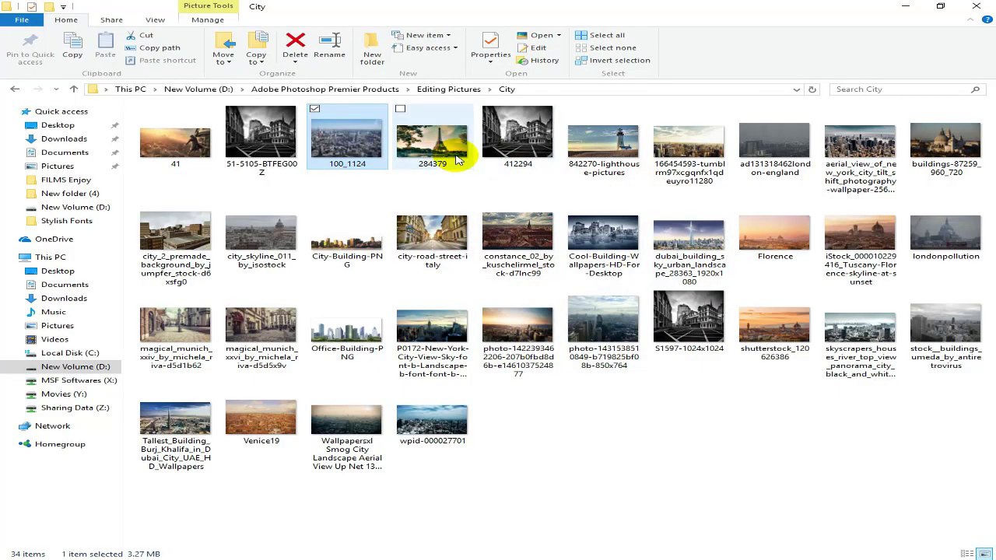
# Step: Preview city_skyline_011_by_isostock and drag it into the composite
pyautogui.doubleClick(242, 263)
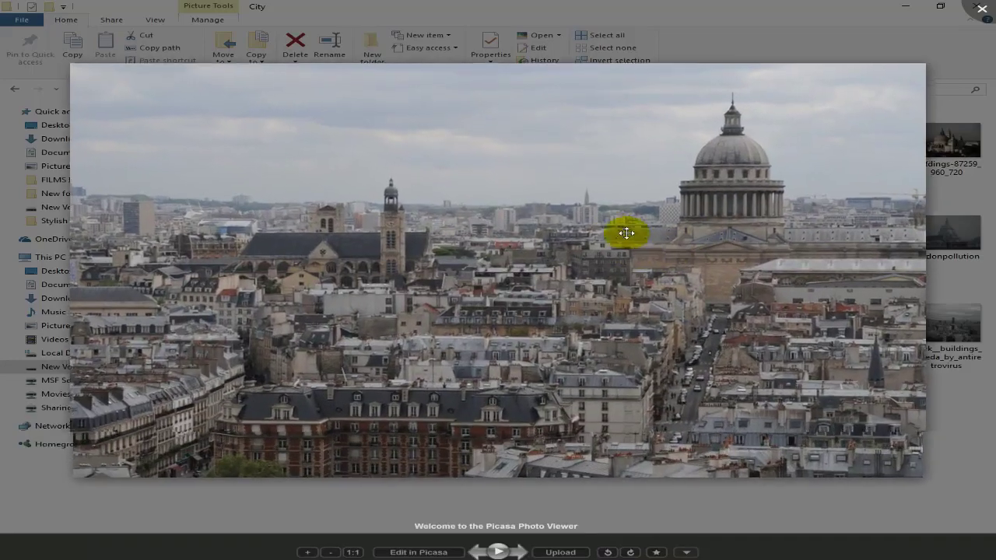
pyautogui.scroll(2, 583, 351)
pyautogui.scroll(2, 569, 378)
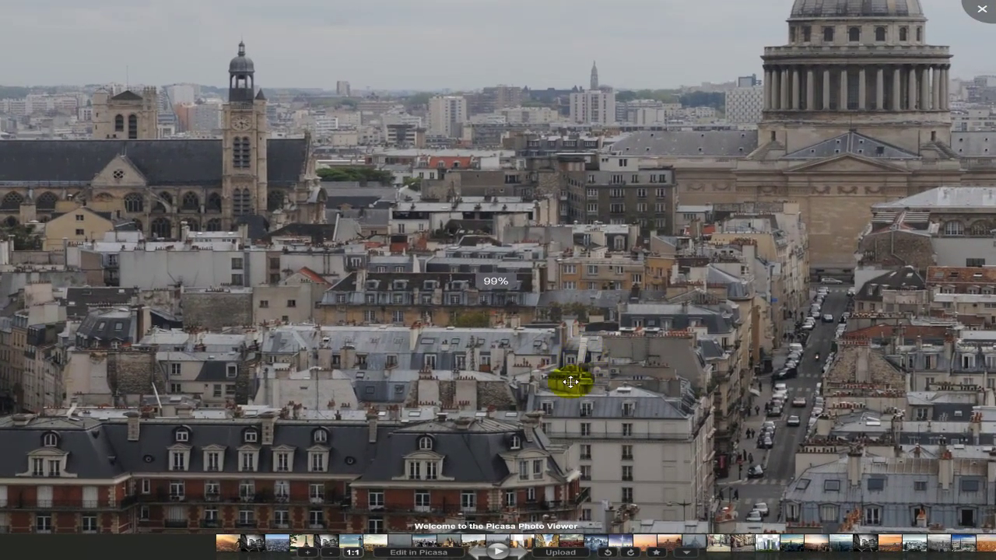
pyautogui.click(982, 7)
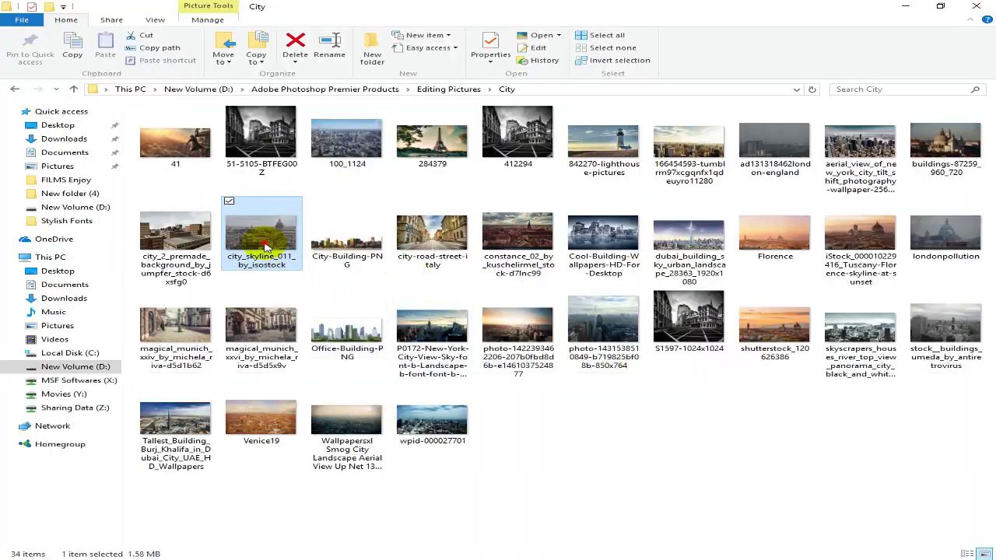
pyautogui.moveTo(261, 234)
pyautogui.mouseDown()
pyautogui.moveTo(586, 527)
pyautogui.moveTo(430, 325)
pyautogui.mouseUp()
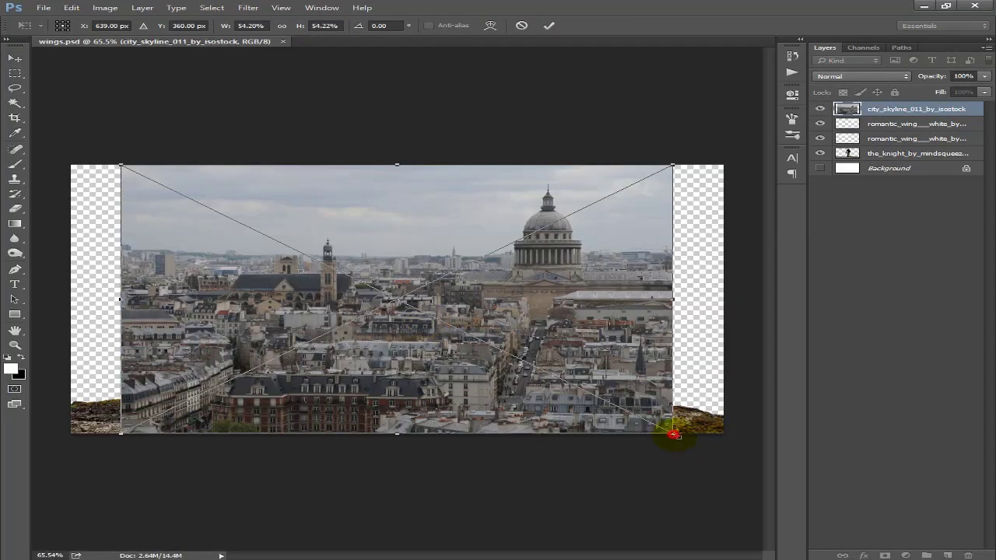
# Step: Enlarge the Paris skyline to fill the canvas and move its layer beneath the knight
pyautogui.moveTo(674, 435)
pyautogui.mouseDown()
pyautogui.moveTo(717, 444)
pyautogui.moveTo(733, 461)
pyautogui.mouseUp()
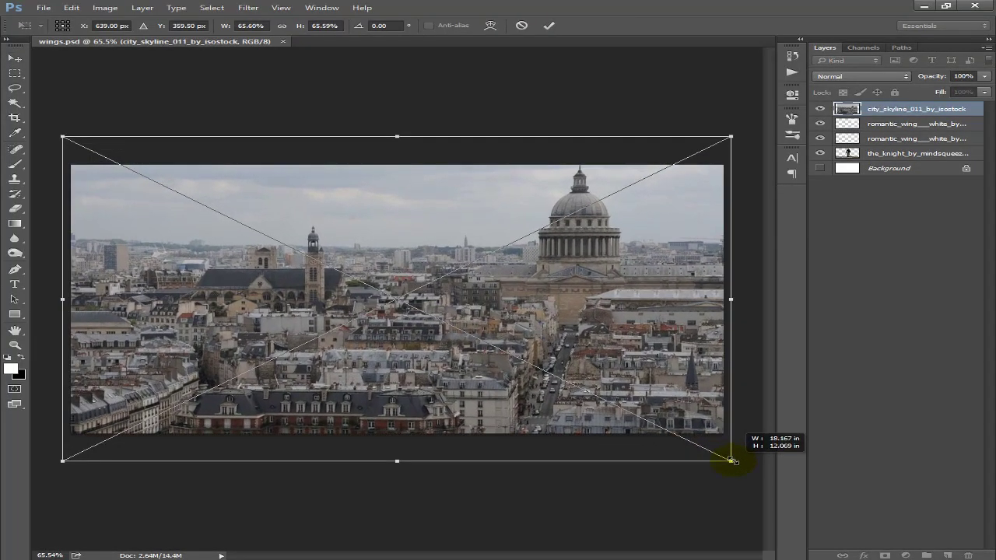
pyautogui.click(550, 28)
pyautogui.moveTo(885, 111); pyautogui.dragTo(907, 155)
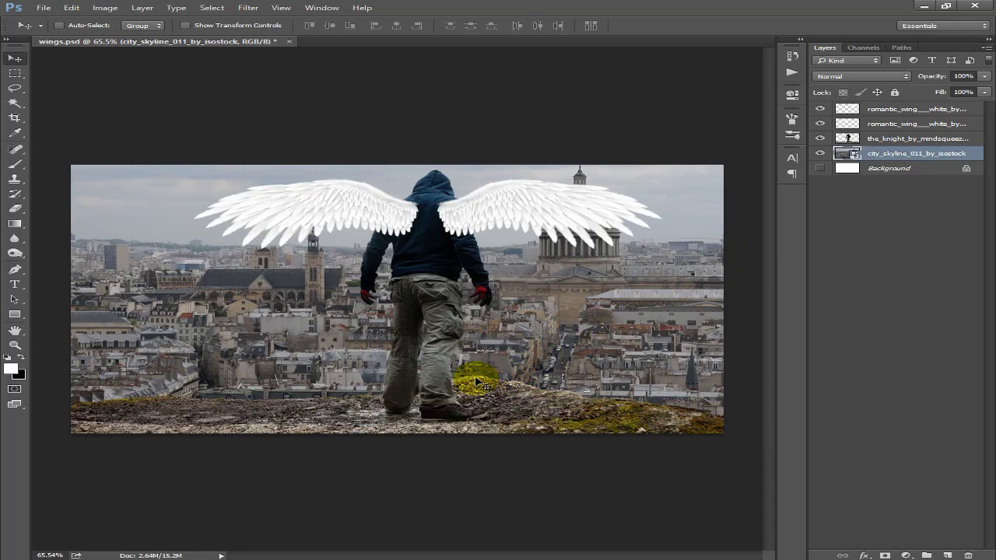
pyautogui.moveTo(397, 393); pyautogui.dragTo(424, 278)
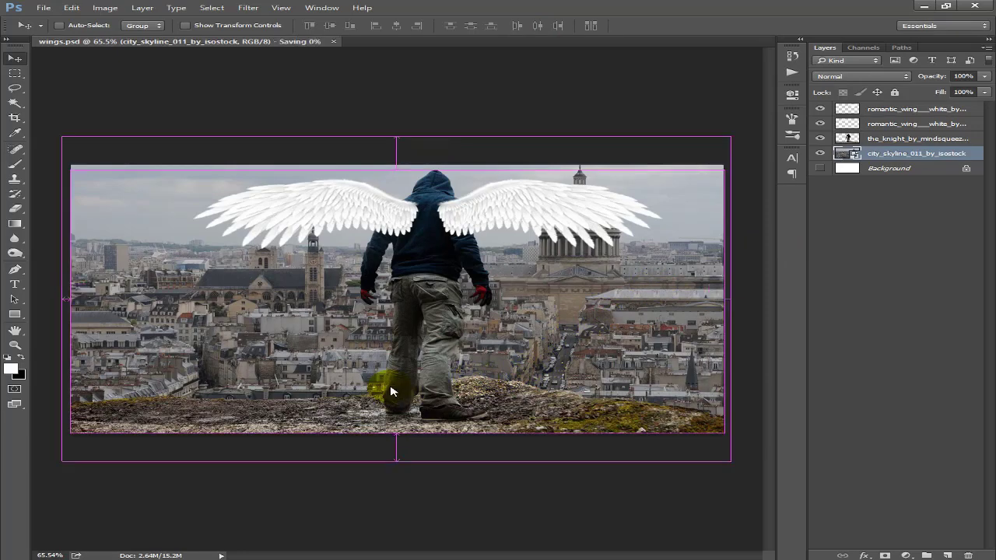
pyautogui.scroll(3, 437, 206)
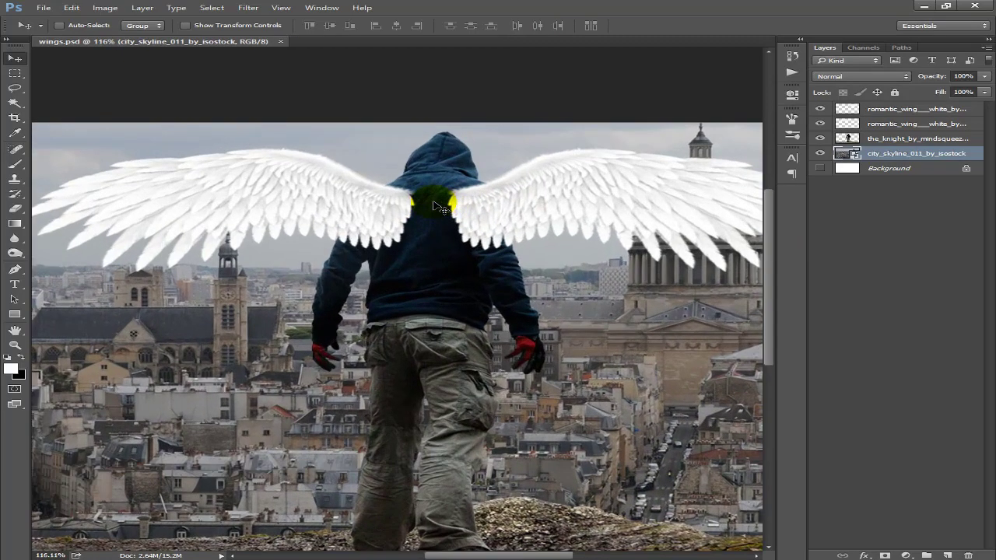
pyautogui.scroll(-2, 438, 206)
pyautogui.moveTo(438, 206); pyautogui.dragTo(478, 300)
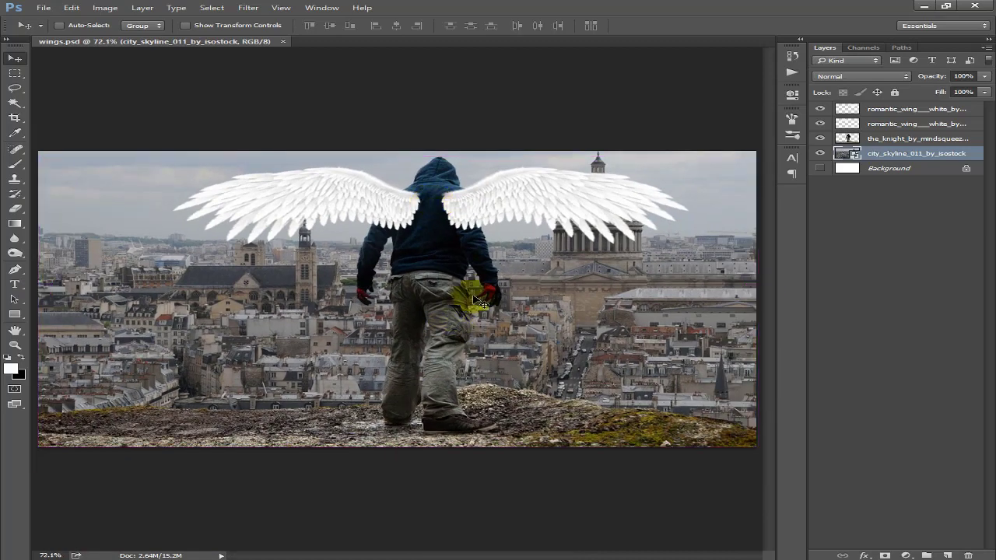
pyautogui.scroll(-1, 502, 290)
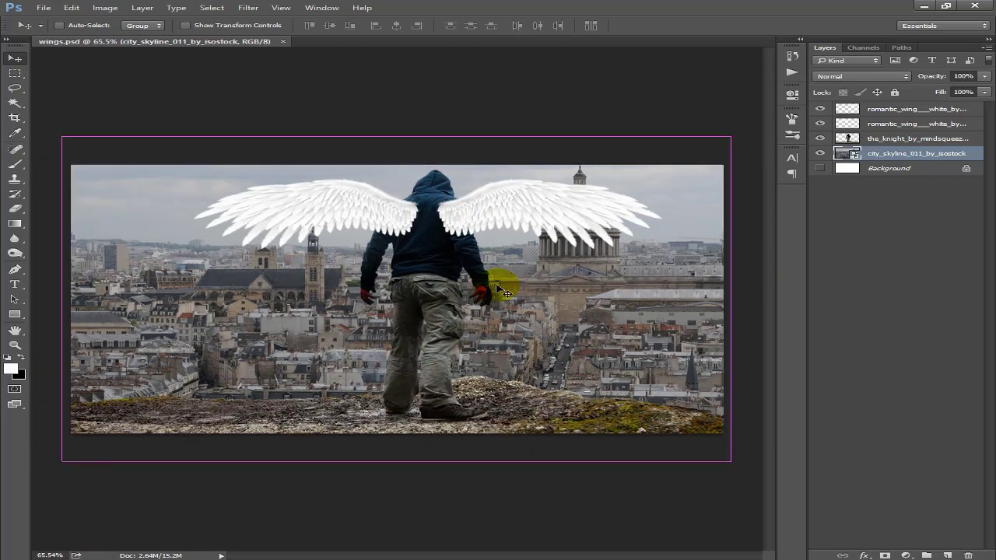
# Step: Shrink the skyline slightly, lower it on the canvas, and zoom in on the wings
pyautogui.moveTo(502, 290); pyautogui.dragTo(505, 289)
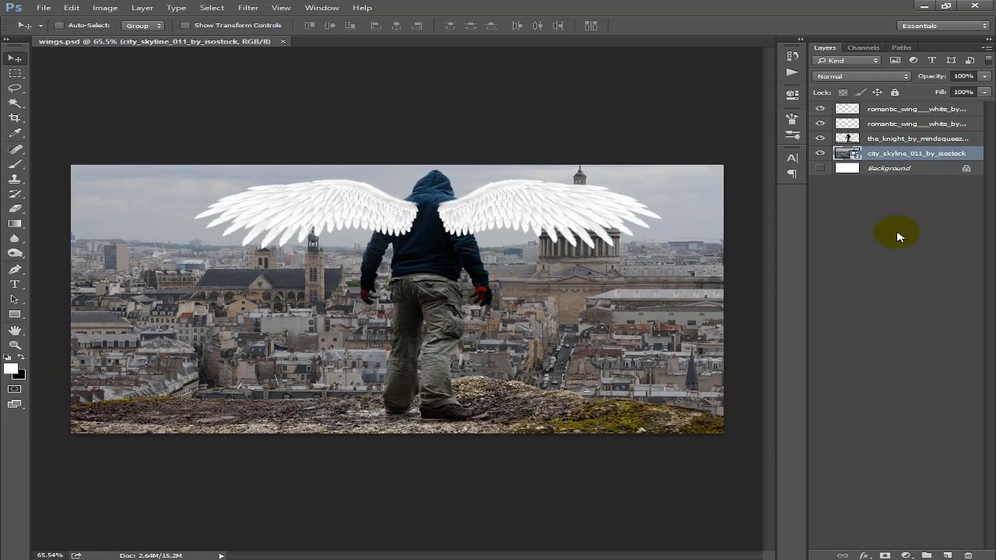
pyautogui.hotkey('ctrl', 't')
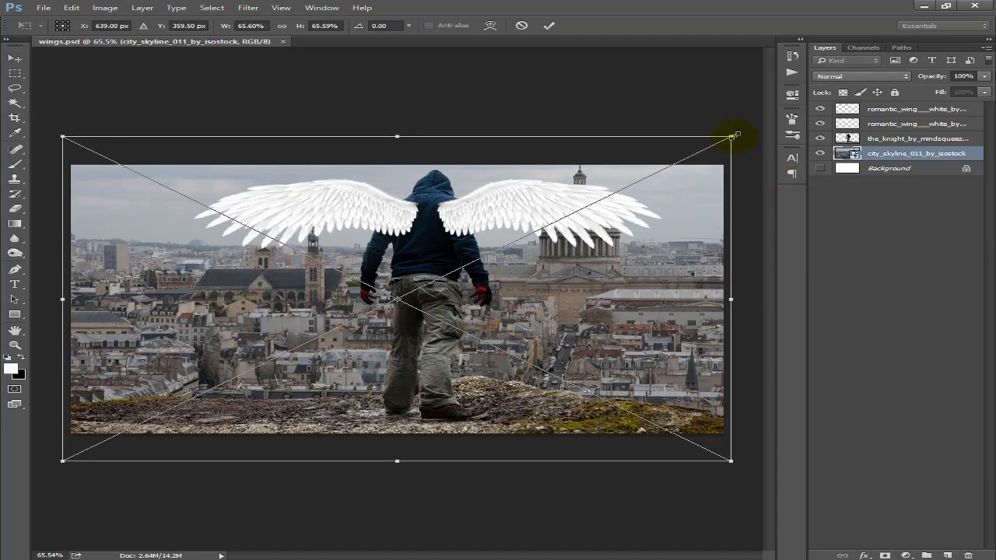
pyautogui.moveTo(734, 136); pyautogui.dragTo(726, 140)
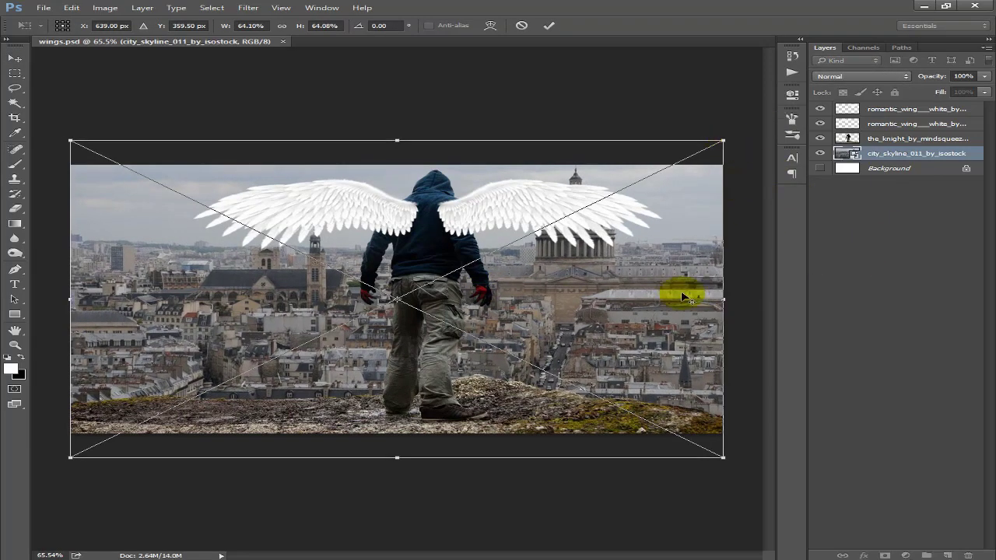
pyautogui.moveTo(580, 387); pyautogui.dragTo(578, 398)
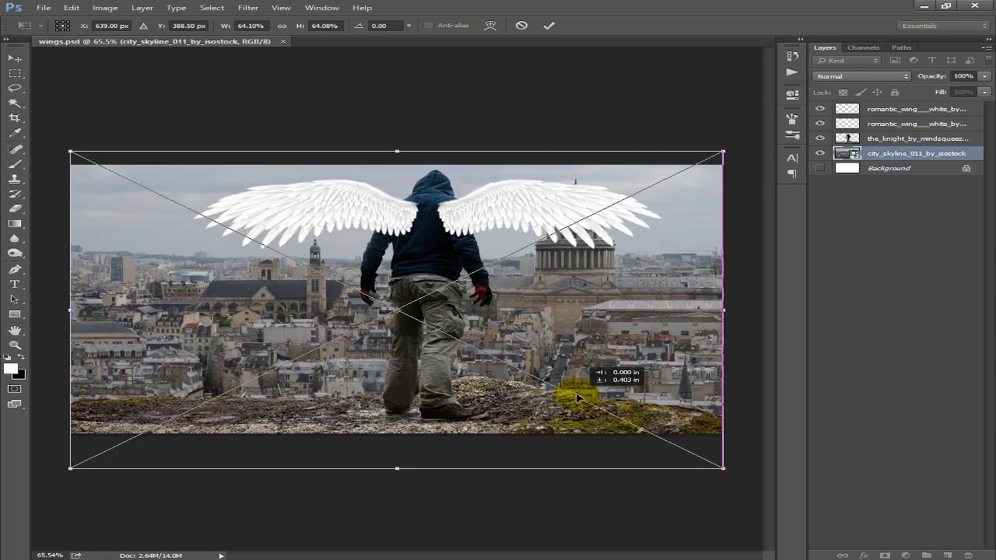
pyautogui.click(549, 28)
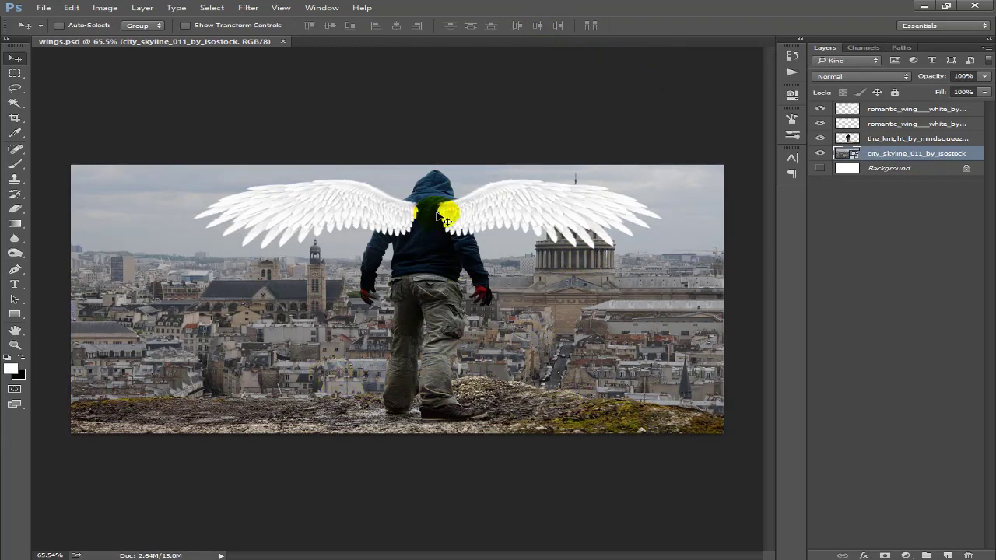
pyautogui.moveTo(446, 222)
pyautogui.mouseDown()
pyautogui.moveTo(452, 256)
pyautogui.moveTo(423, 222)
pyautogui.moveTo(436, 505)
pyautogui.mouseUp()
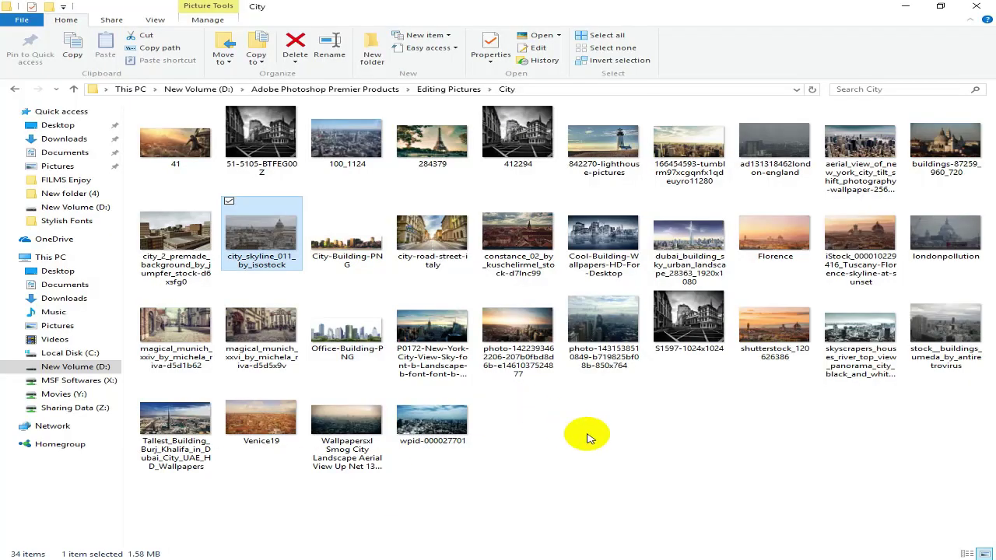
# Step: Open D:\Downloaded and drag the 6d82e-diwali2010-rsi_19_1 image into wings.psd
pyautogui.press('BackSpace')
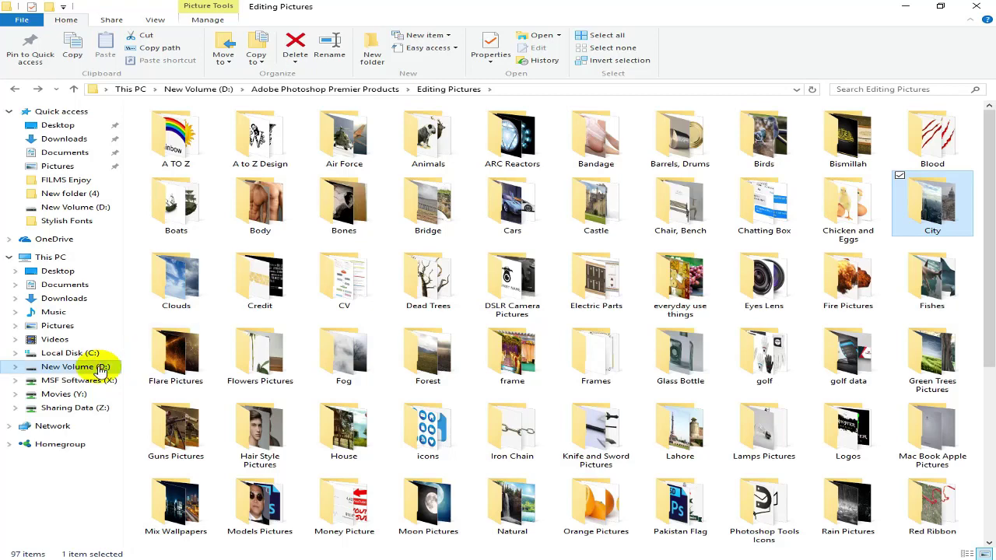
pyautogui.click(100, 369)
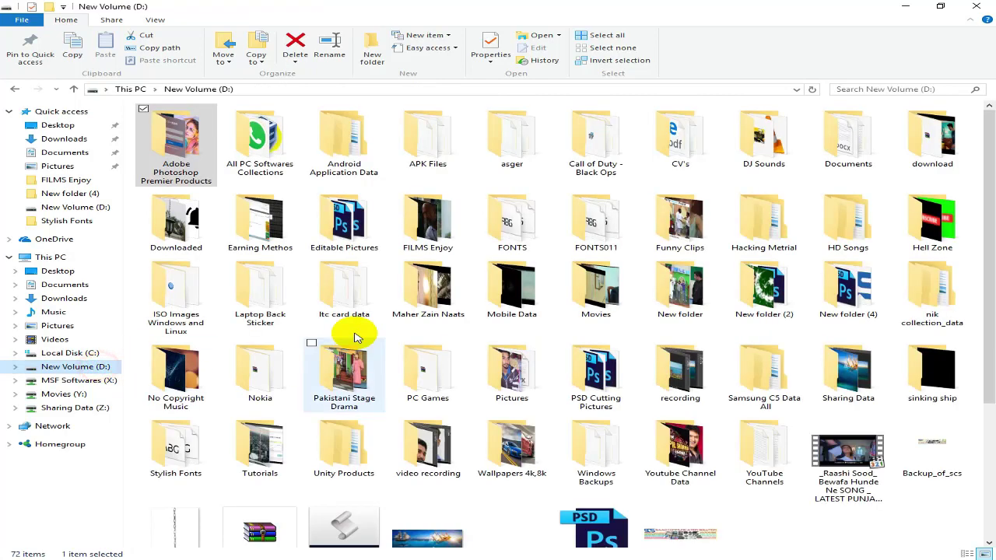
pyautogui.doubleClick(176, 232)
pyautogui.click(109, 208)
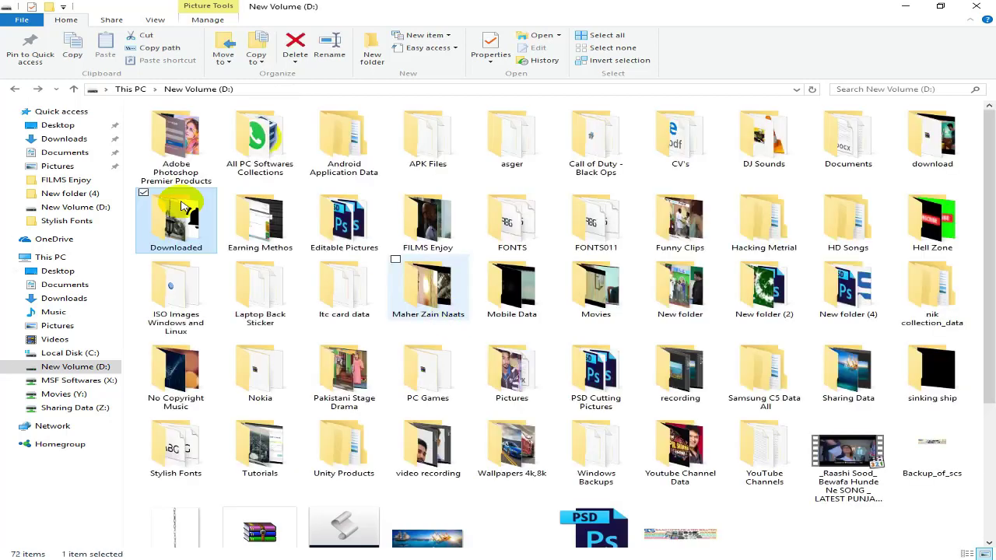
pyautogui.doubleClick(153, 221)
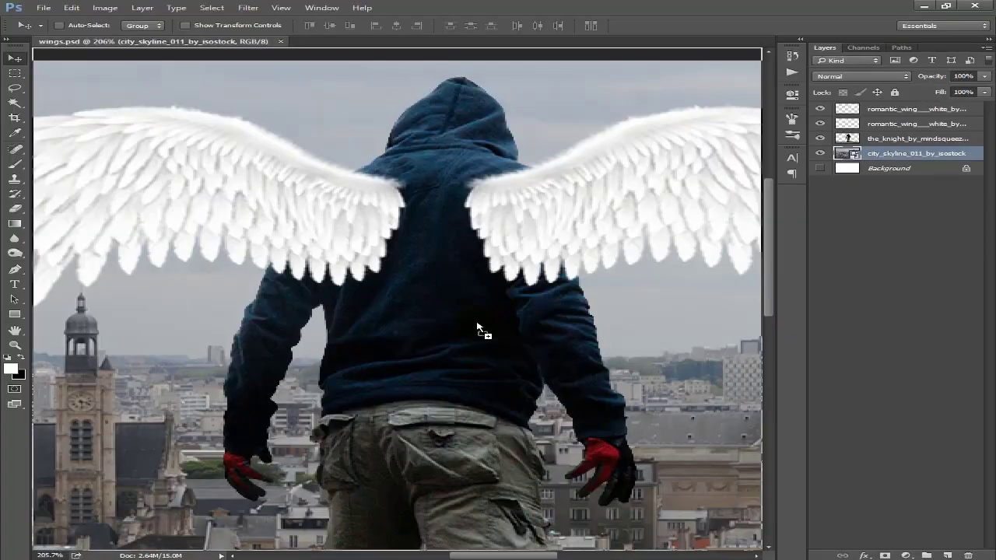
pyautogui.moveTo(545, 554)
pyautogui.mouseDown()
pyautogui.moveTo(478, 330)
pyautogui.moveTo(468, 365)
pyautogui.mouseUp()
# Step: Place the explosion photo above the knight and wings layers in Screen blend mode
pyautogui.hotkey('ctrl', '0')
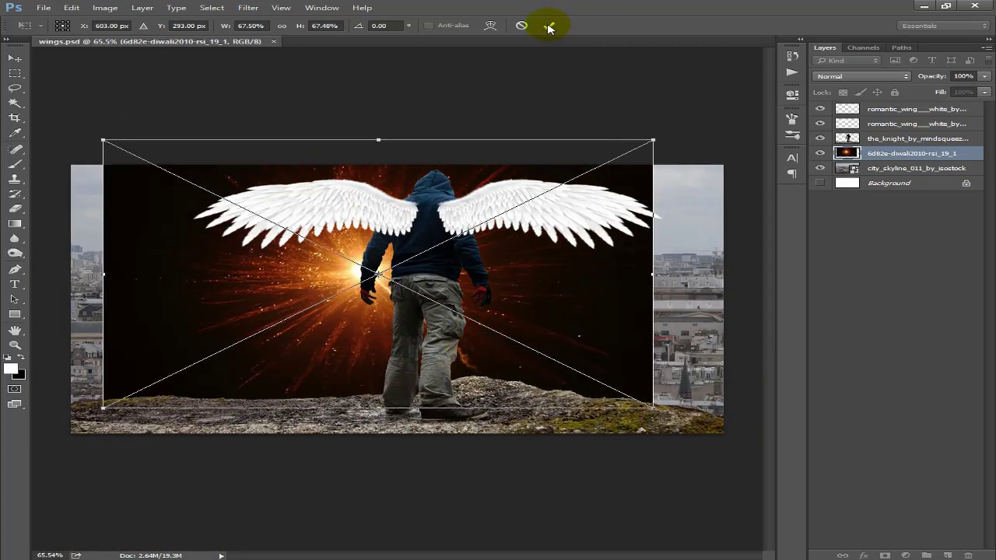
pyautogui.click(549, 28)
pyautogui.moveTo(583, 226); pyautogui.dragTo(623, 234)
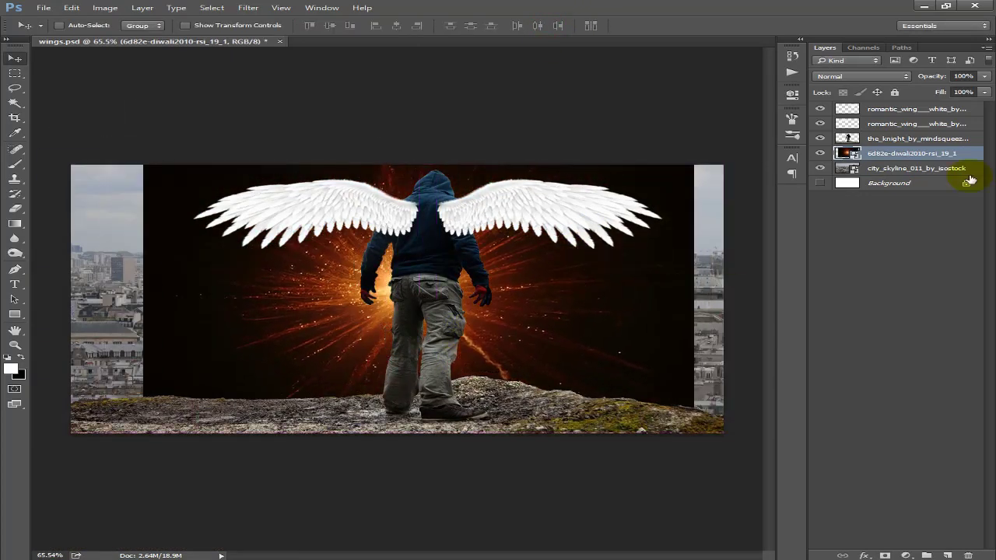
pyautogui.moveTo(885, 155); pyautogui.dragTo(883, 105)
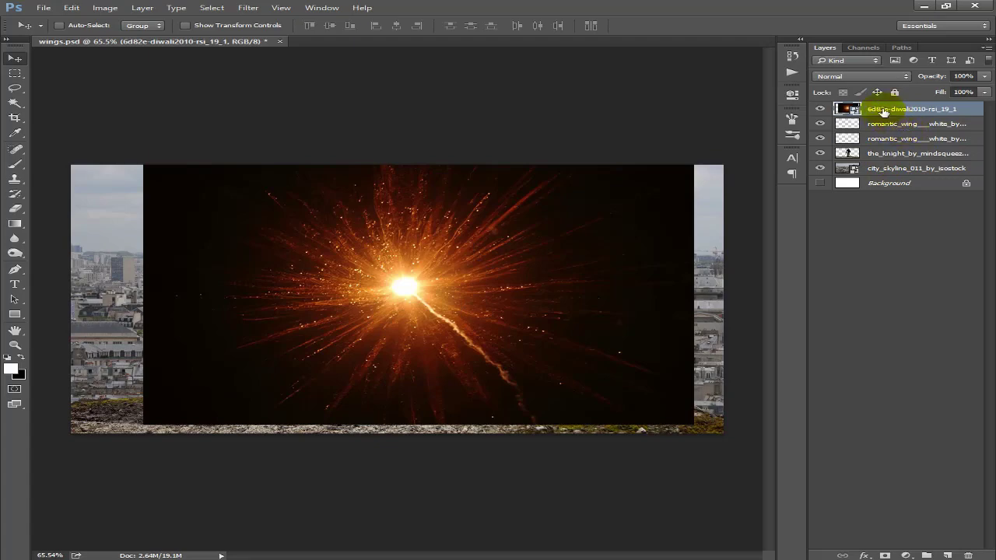
pyautogui.click(872, 76)
pyautogui.click(856, 193)
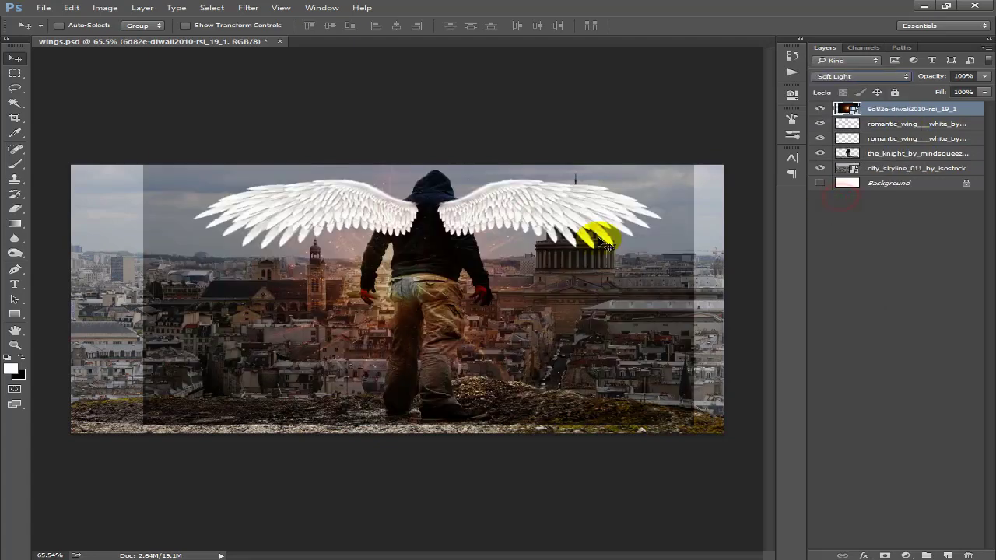
pyautogui.click(864, 76)
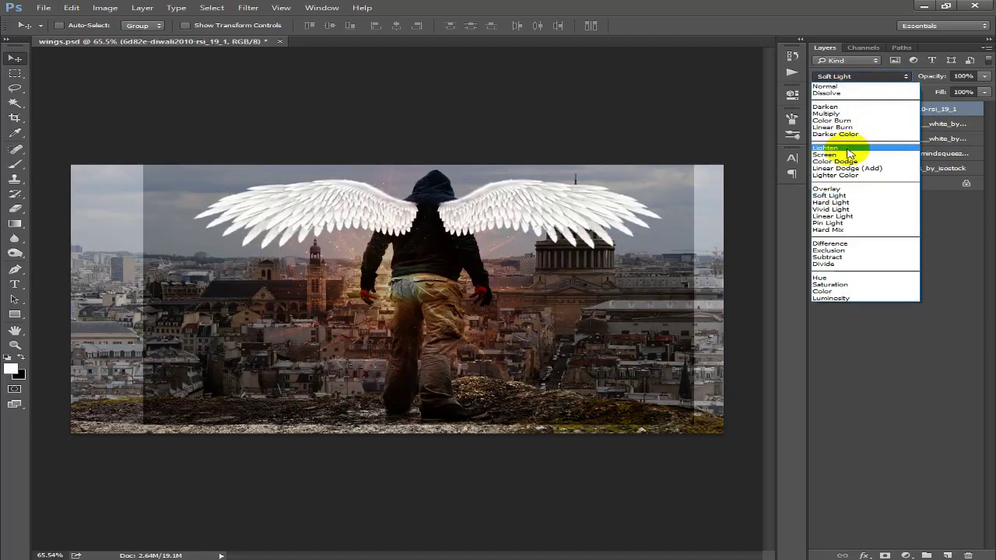
pyautogui.click(856, 151)
# Step: Blur the glow with a 9.4-pixel Gaussian Blur and move it over the left skyline
pyautogui.hotkey('ctrl', 't')
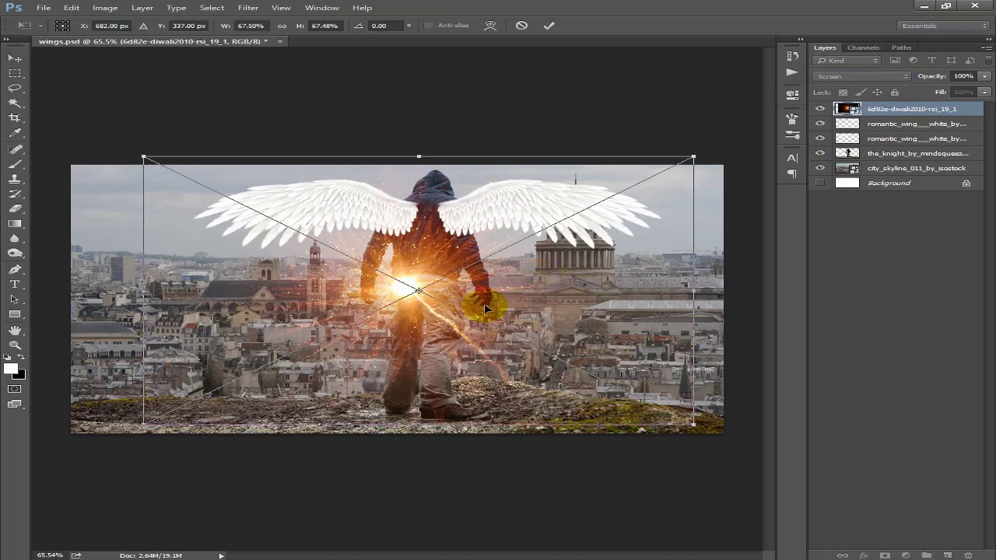
pyautogui.click(248, 7)
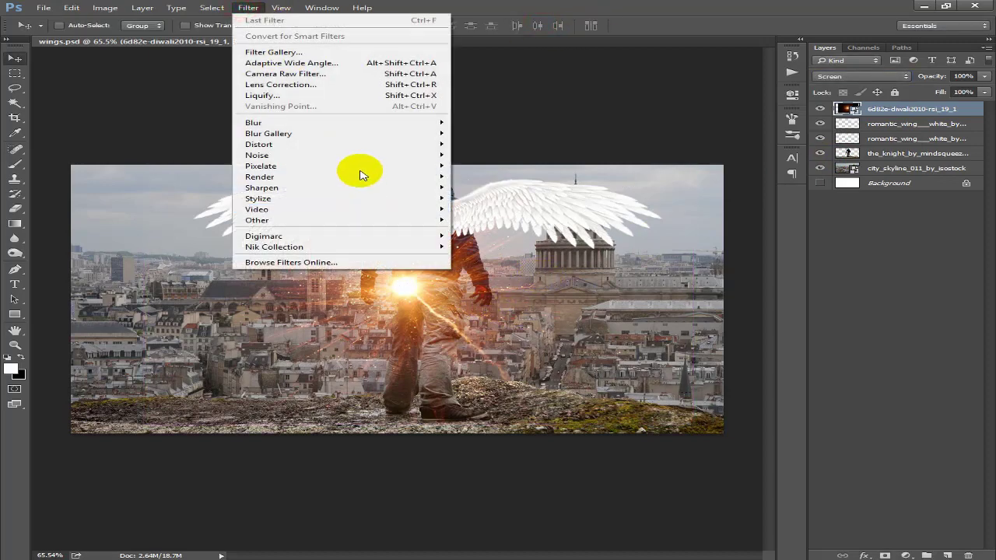
pyautogui.click(354, 122)
pyautogui.click(488, 165)
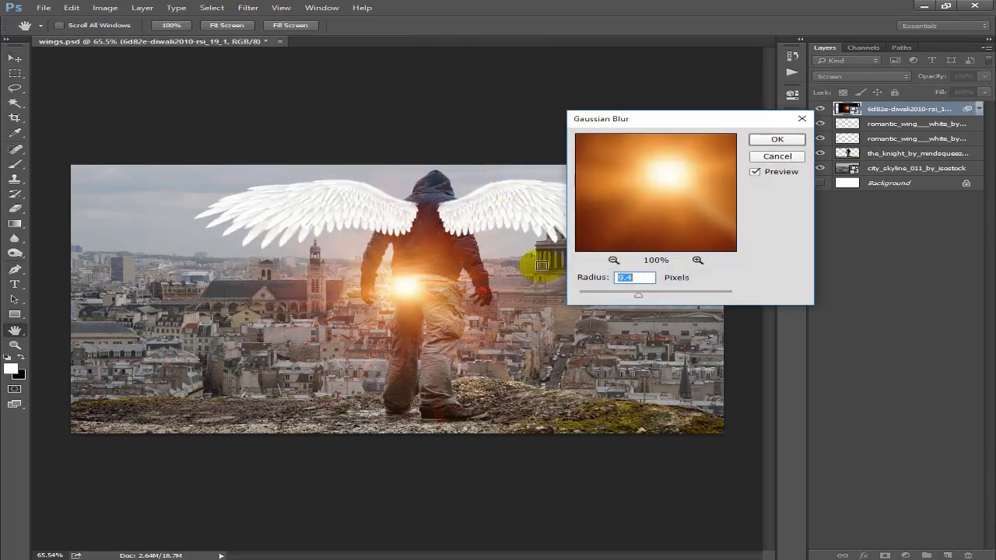
pyautogui.click(776, 139)
pyautogui.press('v')
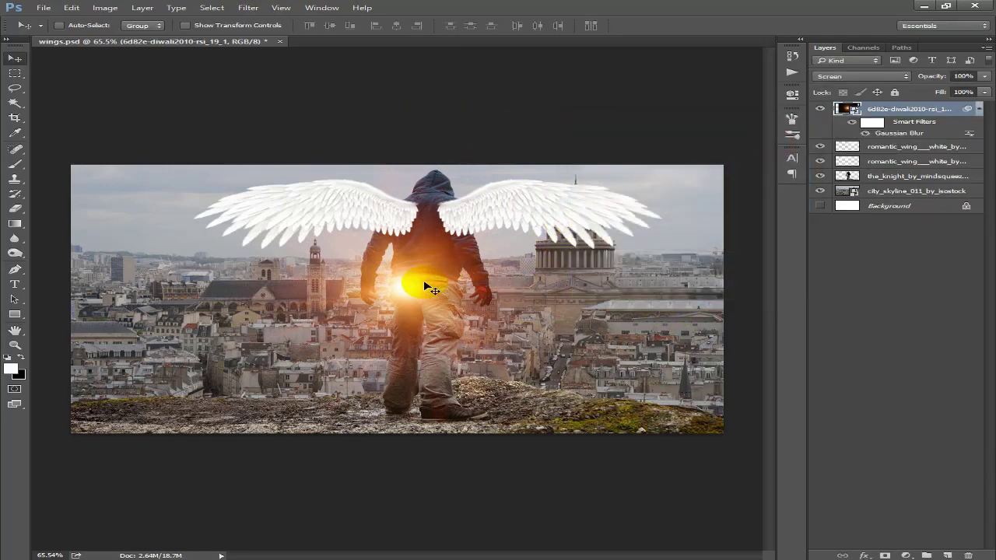
pyautogui.moveTo(424, 279)
pyautogui.mouseDown()
pyautogui.moveTo(163, 256)
pyautogui.moveTo(646, 268)
pyautogui.moveTo(636, 256)
pyautogui.moveTo(169, 259)
pyautogui.mouseUp()
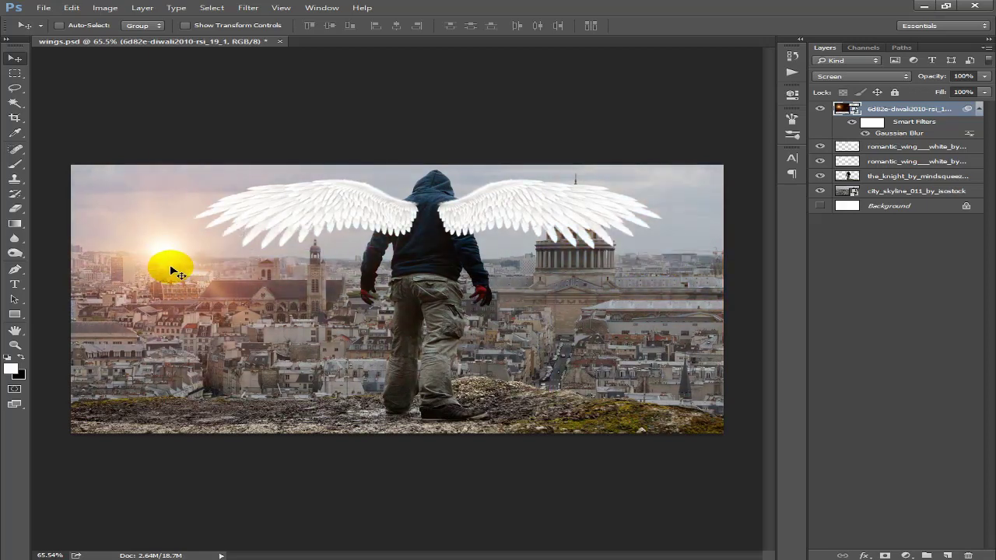
pyautogui.moveTo(286, 356); pyautogui.dragTo(278, 348)
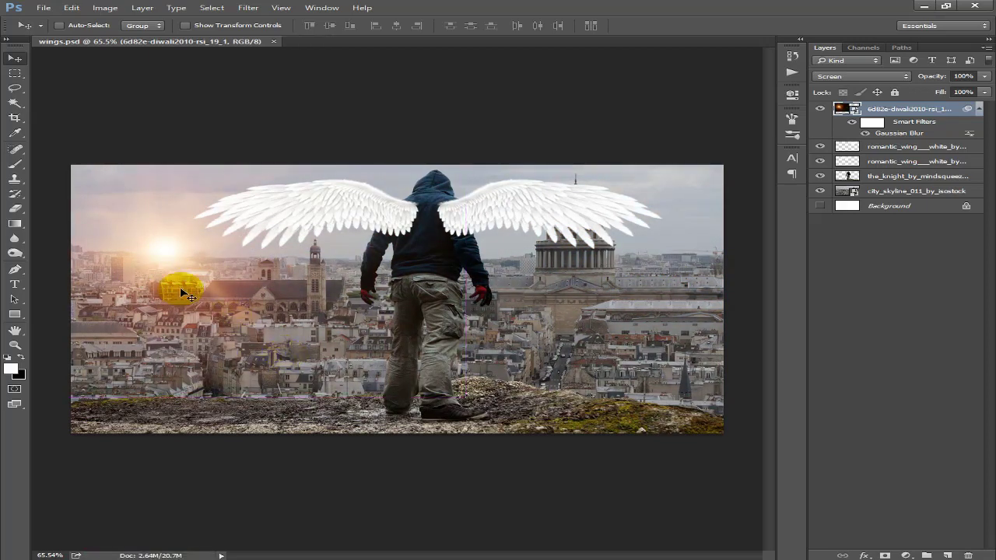
# Step: Add a Brightness/Contrast adjustment layer with brightness 50 and save the document
pyautogui.click(903, 554)
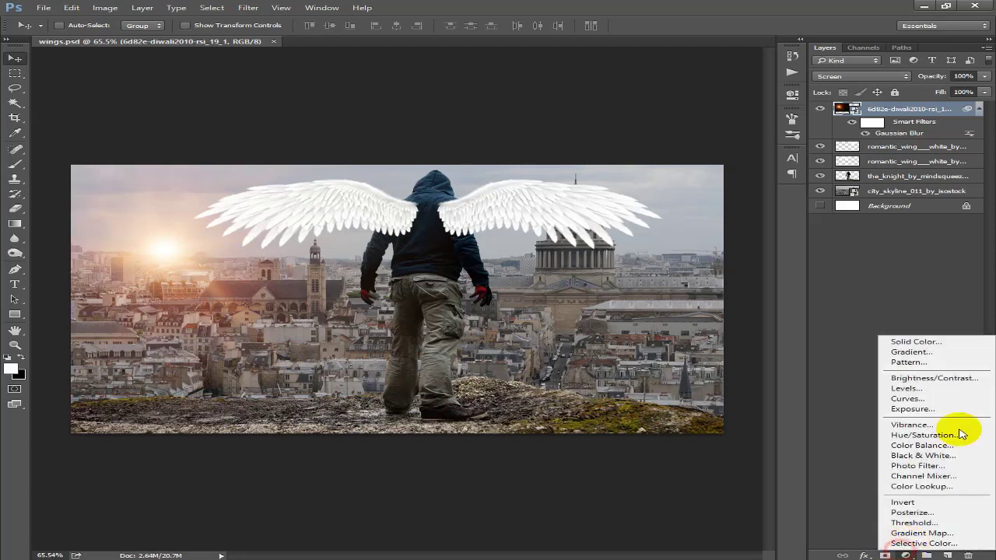
pyautogui.click(943, 379)
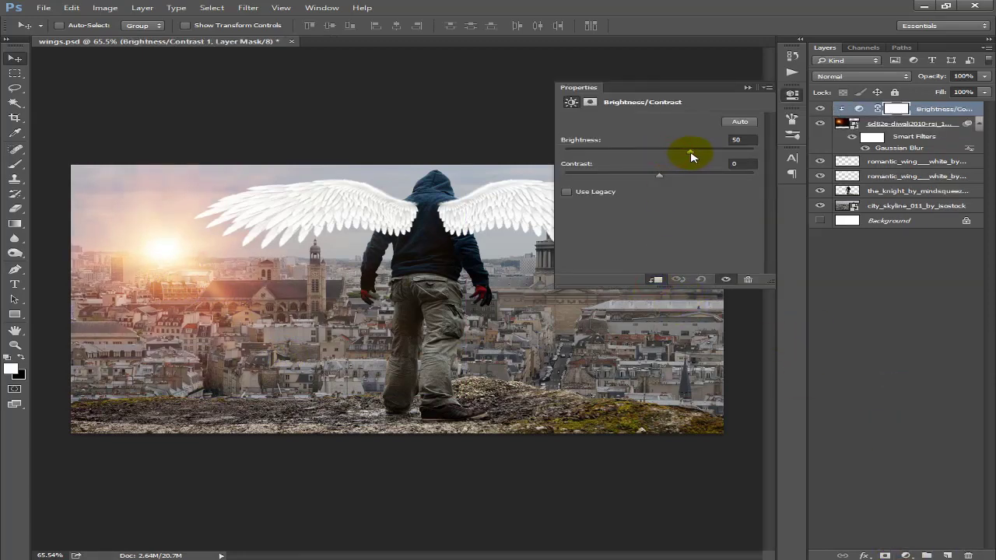
pyautogui.click(767, 92)
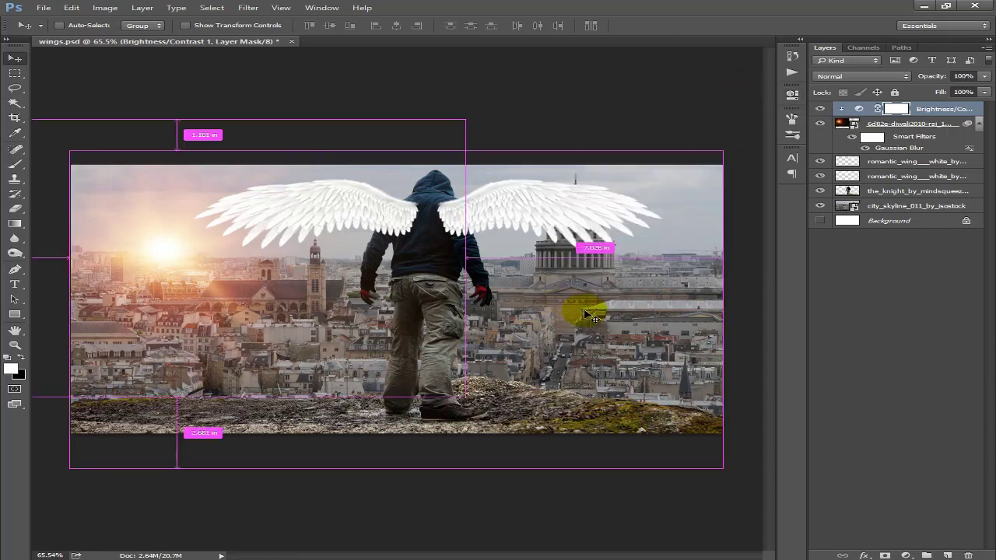
pyautogui.hotkey('ctrl', 's')
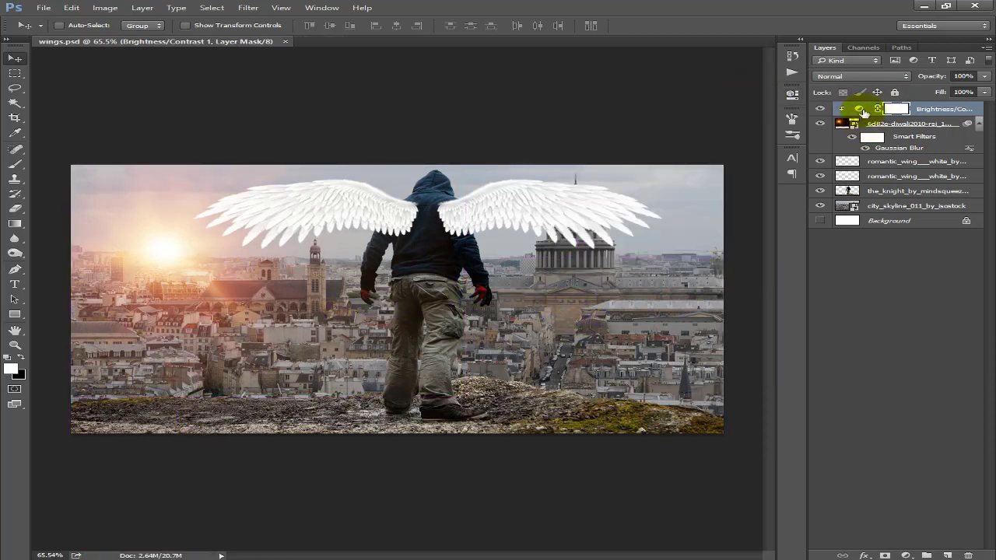
# Step: Set the Brightness/Contrast layer's opacity to 76%
pyautogui.click(937, 79)
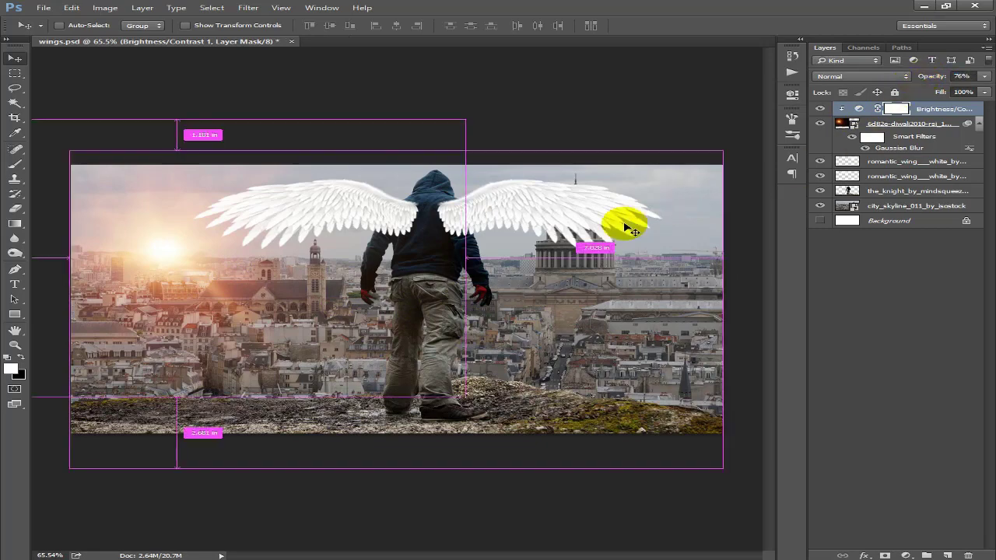
pyautogui.scroll(1, 457, 215)
pyautogui.scroll(1, 467, 232)
pyautogui.scroll(2, 467, 231)
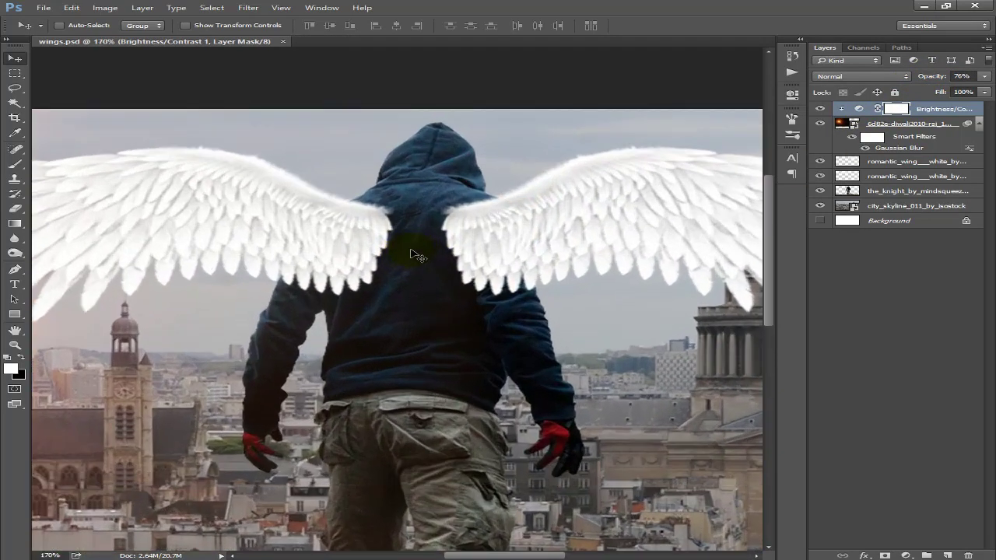
pyautogui.scroll(2, 427, 319)
pyautogui.scroll(1, 402, 310)
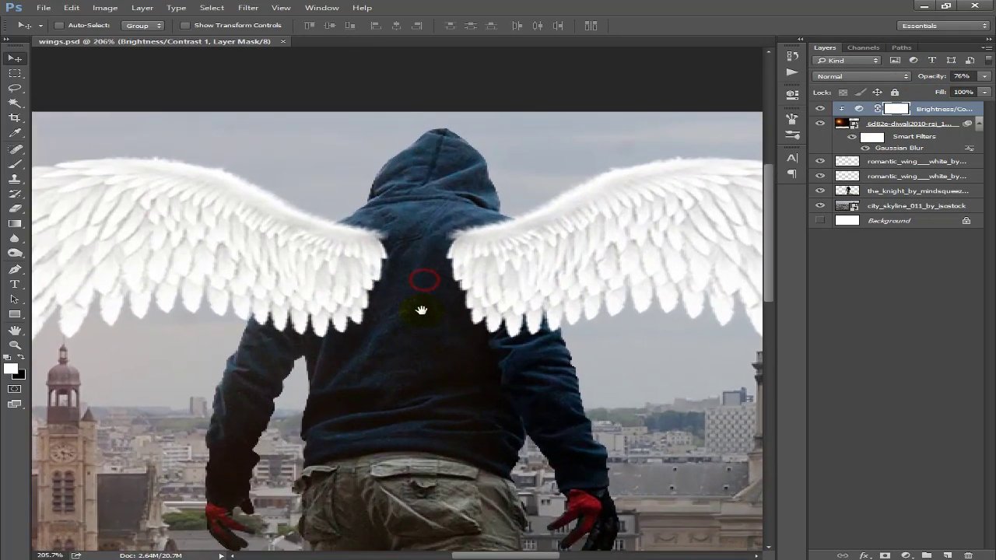
pyautogui.scroll(1, 418, 307)
pyautogui.scroll(1, 410, 322)
pyautogui.scroll(-3, 415, 330)
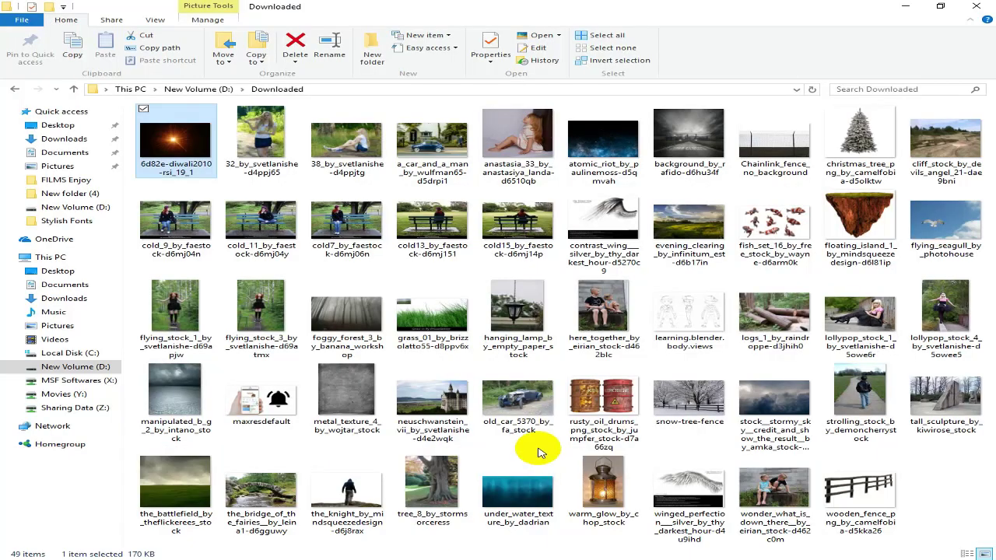
# Step: Go to D:\Adobe Photoshop Premier Products\Editing Pictures\Wings and open Anime-Angel-wings-Image
pyautogui.hotkey('alt', 'Up')
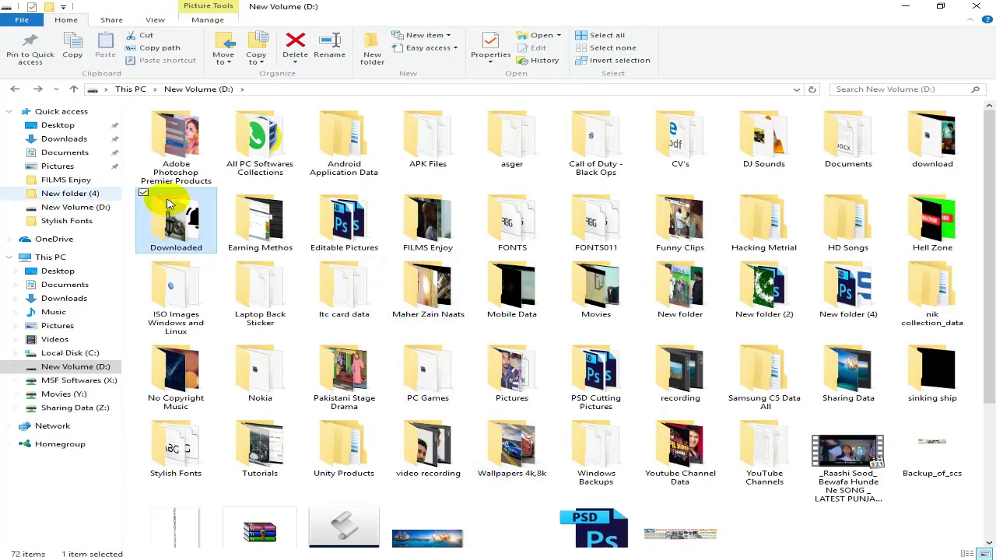
pyautogui.doubleClick(163, 153)
pyautogui.doubleClick(262, 214)
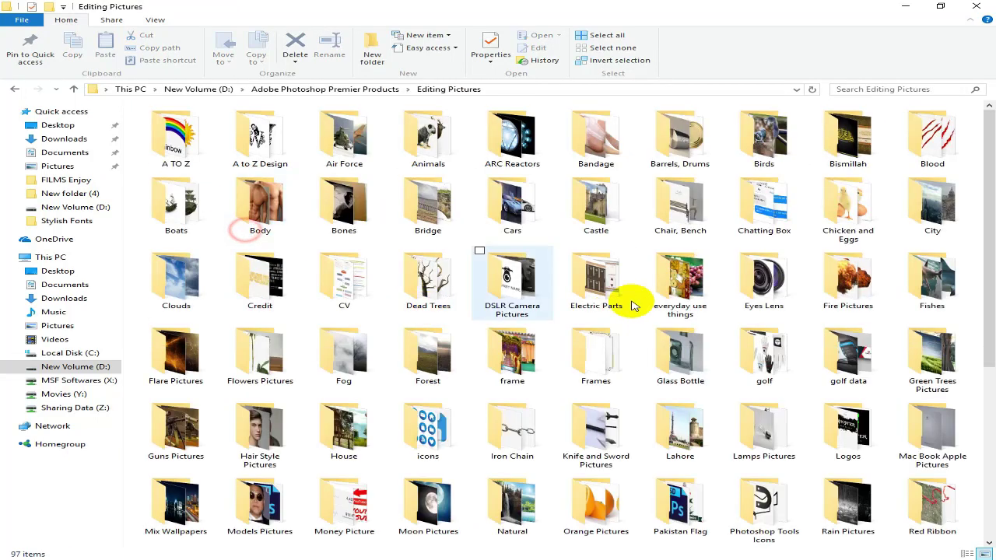
pyautogui.press('w')
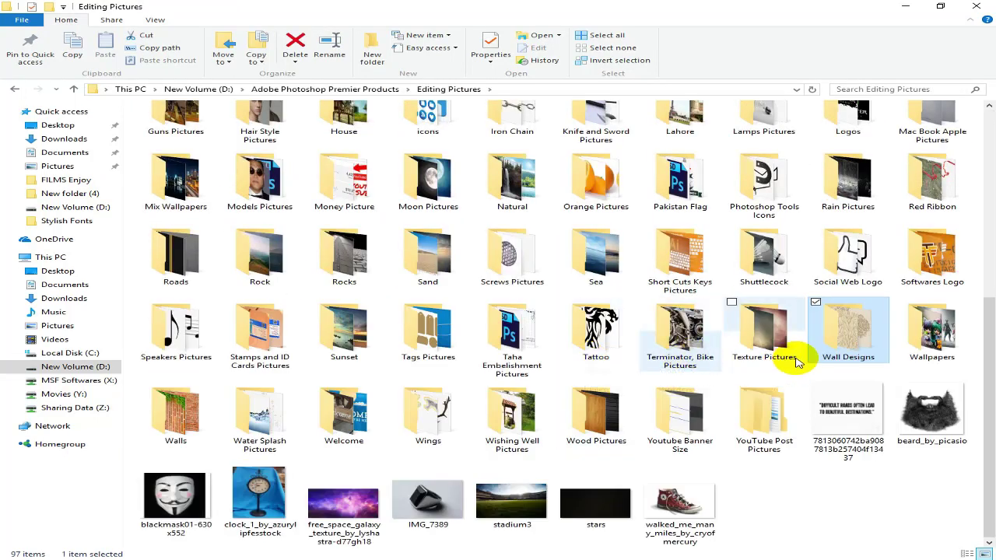
pyautogui.doubleClick(426, 418)
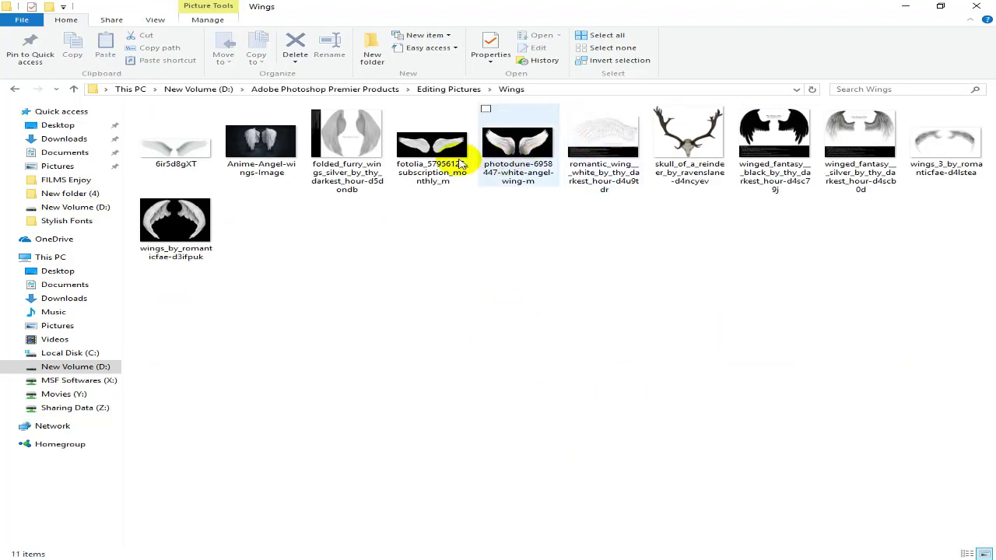
pyautogui.doubleClick(272, 152)
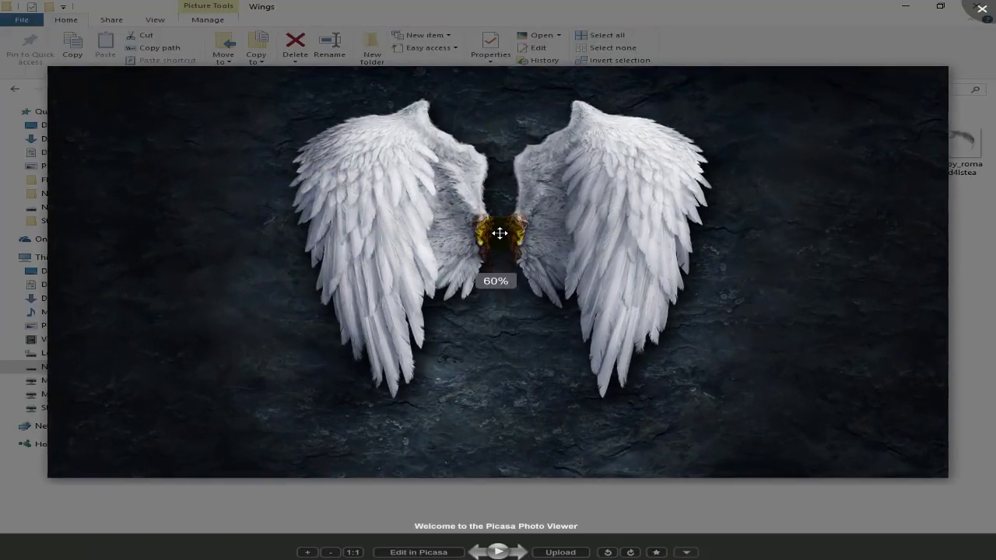
# Step: Zoom into the angel wings picture in Picasa Photo Viewer to inspect it
pyautogui.scroll(2, 499, 187)
pyautogui.scroll(2, 507, 209)
pyautogui.scroll(5, 531, 291)
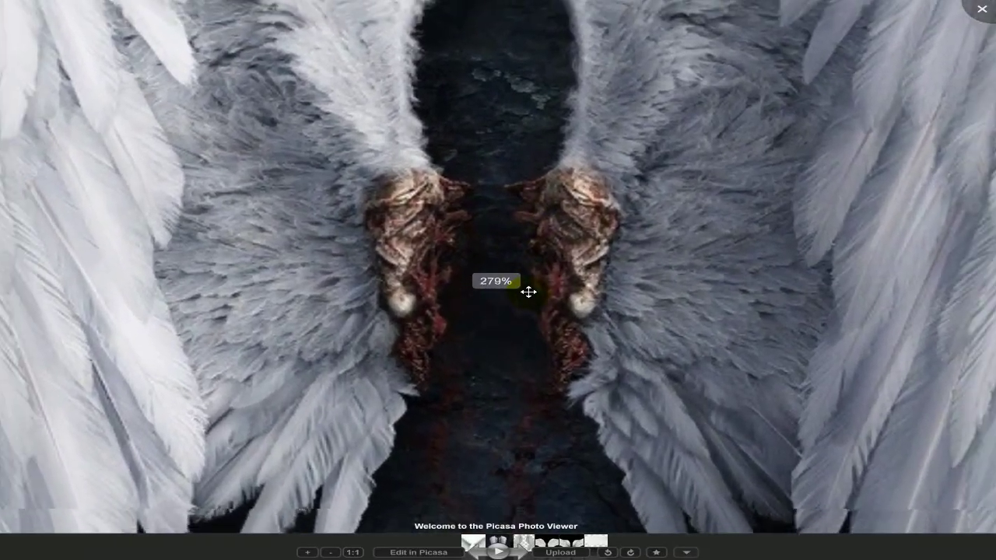
pyautogui.scroll(-1, 529, 292)
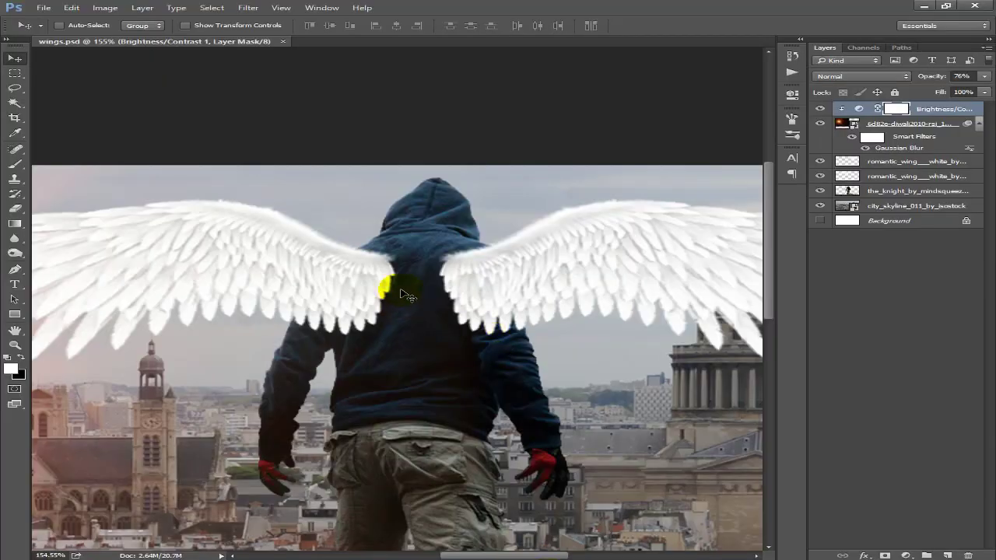
pyautogui.scroll(2, 404, 294)
pyautogui.scroll(1, 409, 305)
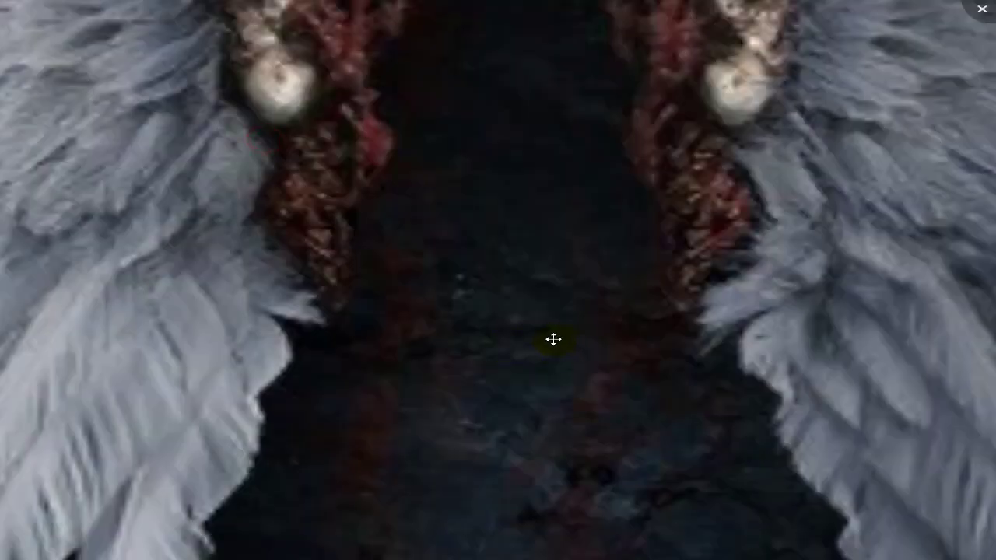
# Step: Zoom back out, close the viewer, and drag the wings image into wings.psd
pyautogui.scroll(-2, 553, 340)
pyautogui.scroll(-2, 553, 338)
pyautogui.scroll(-1, 553, 338)
pyautogui.scroll(-1, 553, 338)
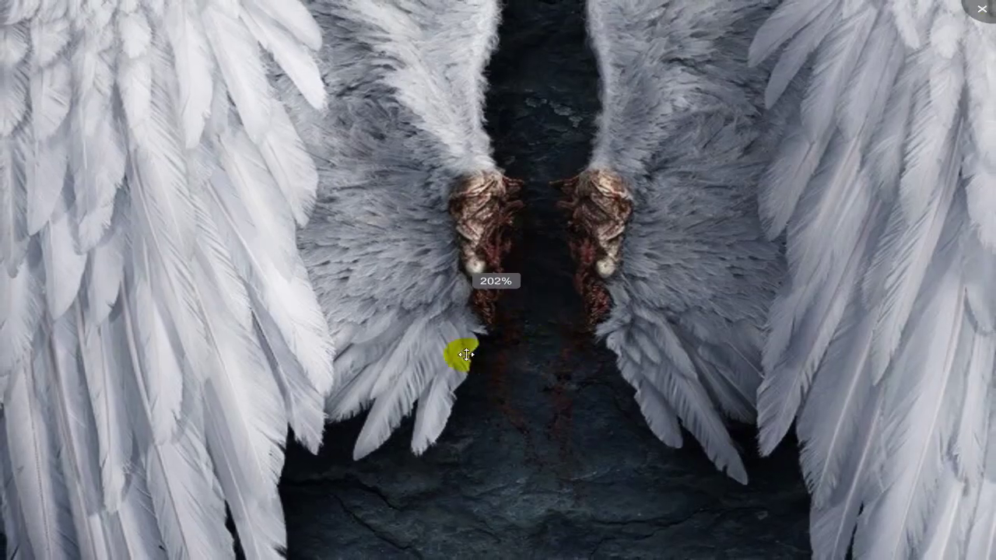
pyautogui.scroll(-2, 464, 355)
pyautogui.click(982, 8)
pyautogui.moveTo(260, 148)
pyautogui.mouseDown()
pyautogui.moveTo(560, 556)
pyautogui.moveTo(440, 341)
pyautogui.mouseUp()
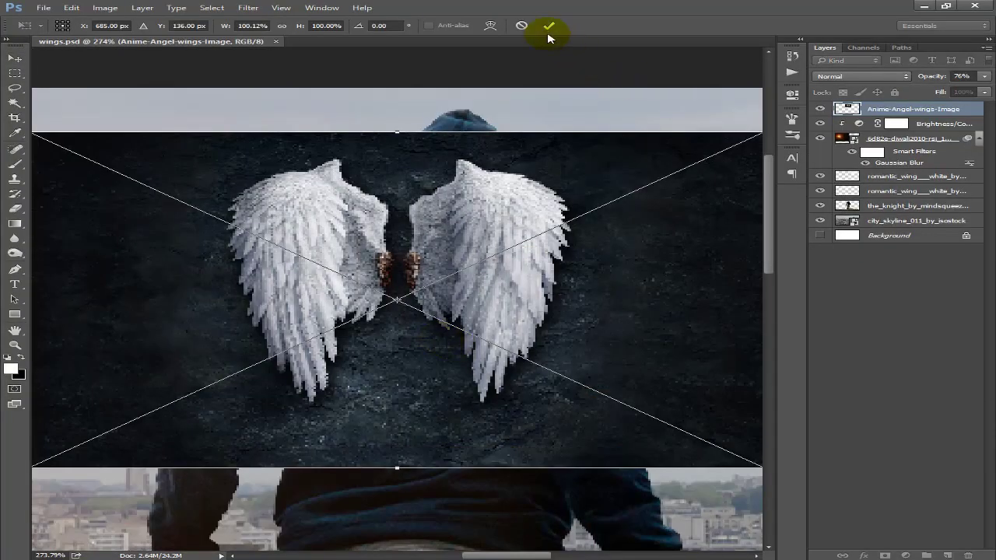
# Step: Commit the placed Anime-Angel-wings-Image as a new layer
pyautogui.press('Return')
pyautogui.scroll(2, 408, 238)
pyautogui.scroll(-2, 351, 278)
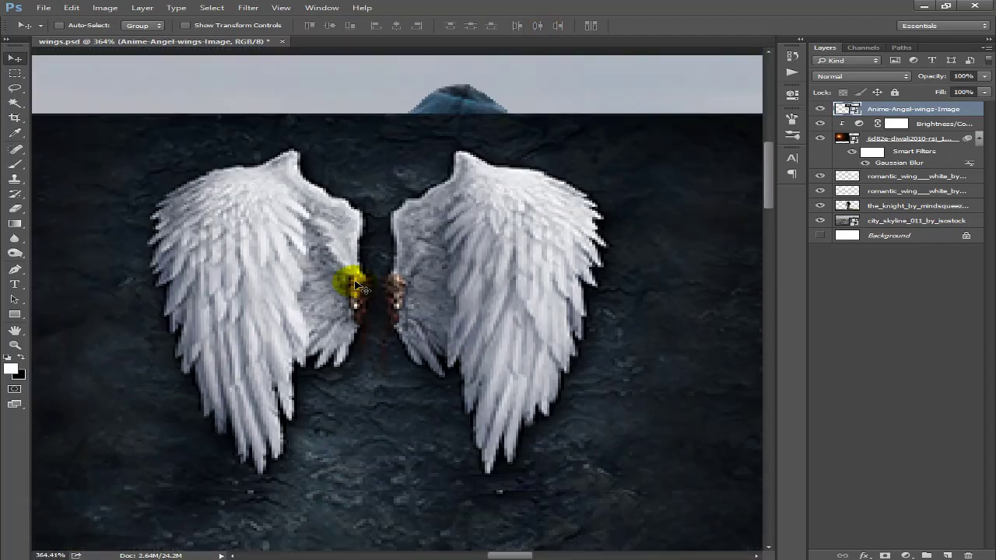
pyautogui.scroll(-2, 354, 284)
pyautogui.scroll(-1, 359, 288)
# Step: Enlarge the wings layer to about 507% and move it down to show the wing roots
pyautogui.hotkey('ctrl', 't')
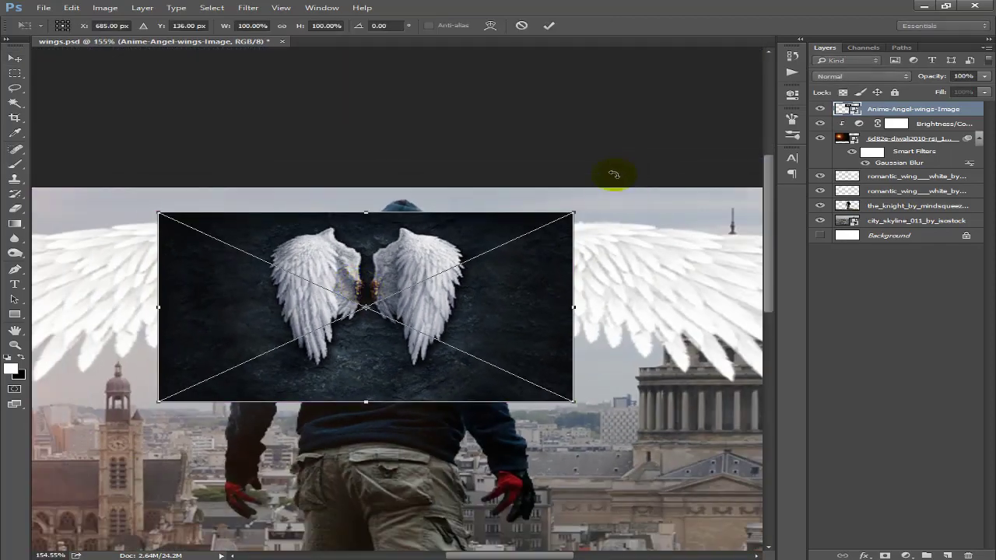
pyautogui.moveTo(573, 212)
pyautogui.mouseDown()
pyautogui.moveTo(751, 162)
pyautogui.moveTo(507, 138)
pyautogui.mouseUp()
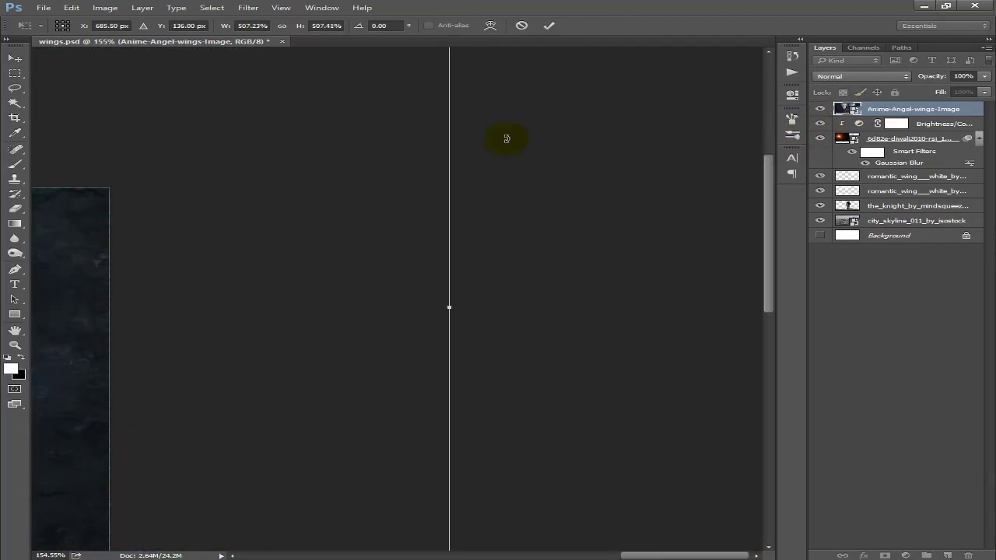
pyautogui.click(549, 25)
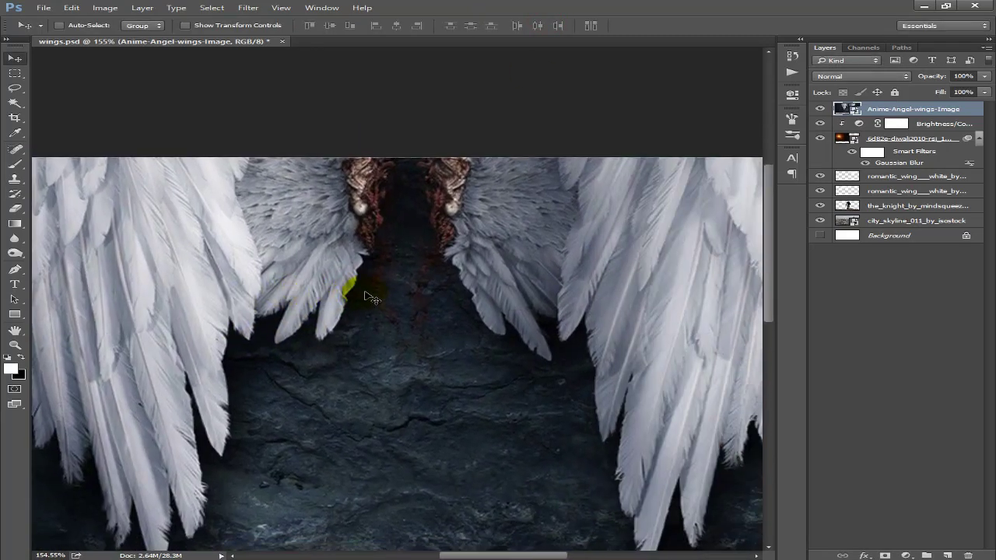
pyautogui.moveTo(372, 298); pyautogui.dragTo(338, 374)
pyautogui.scroll(2, 452, 331)
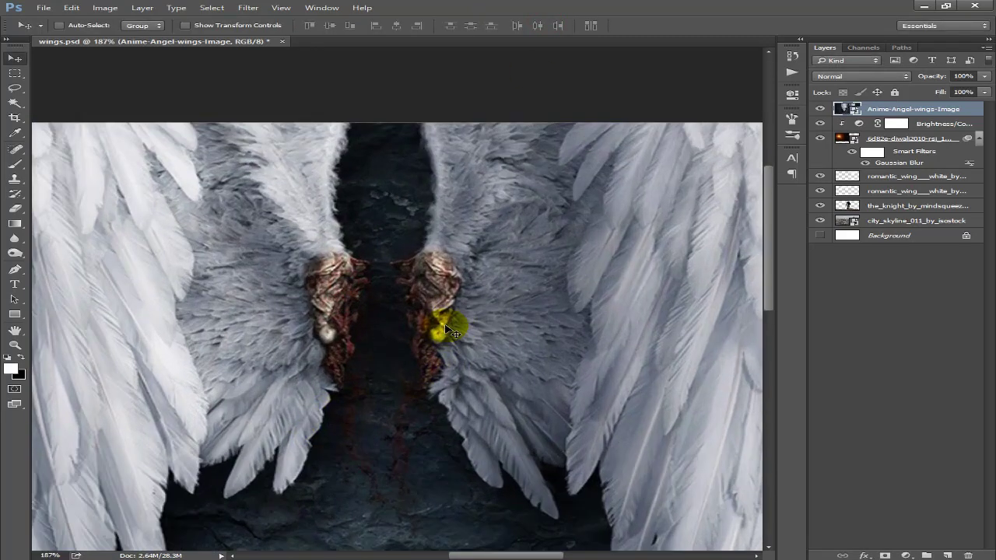
pyautogui.click(15, 88)
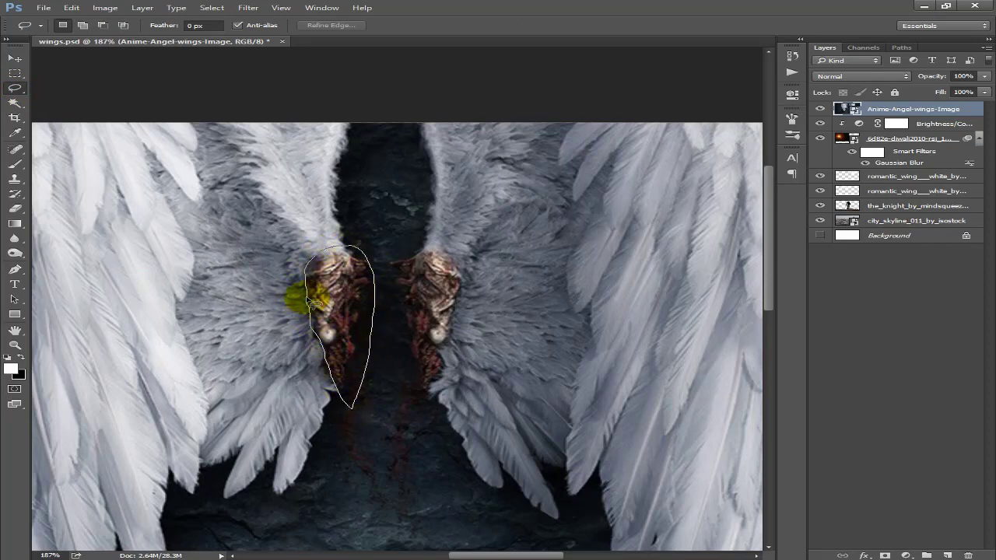
# Step: Copy the lassoed left bloody wing root to Layer 1 and delete the full wings layer
pyautogui.moveTo(316, 302); pyautogui.dragTo(314, 304)
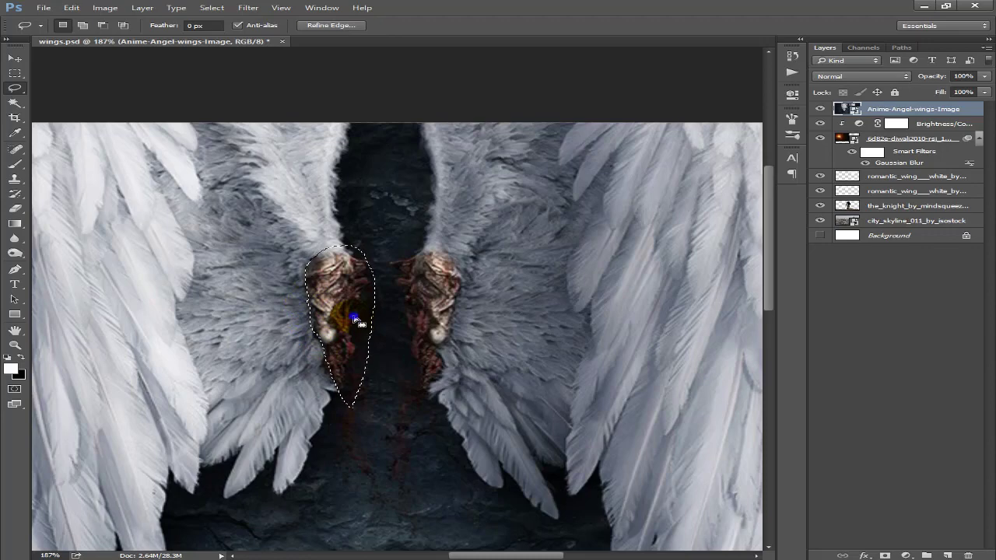
pyautogui.rightClick(354, 319)
pyautogui.click(412, 406)
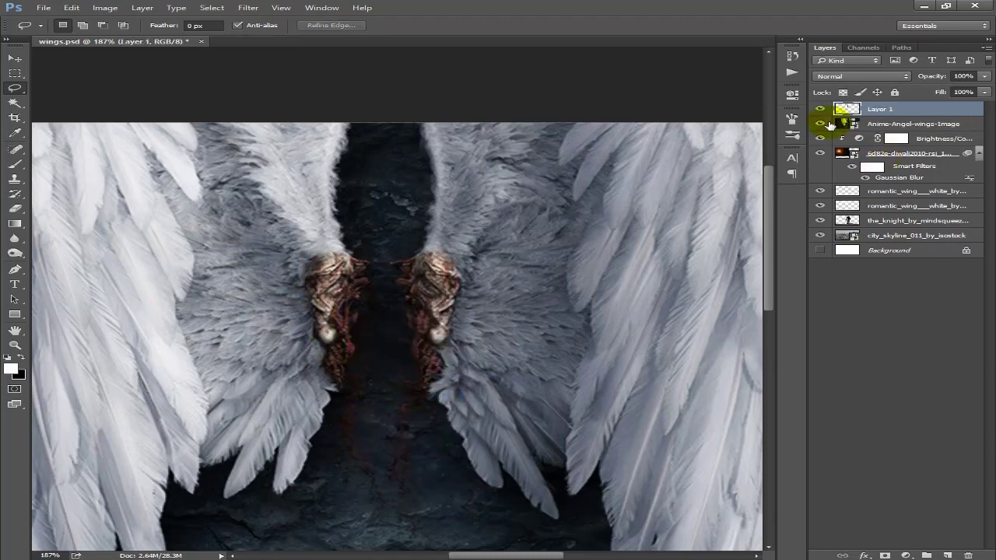
pyautogui.click(887, 124)
pyautogui.press('Delete')
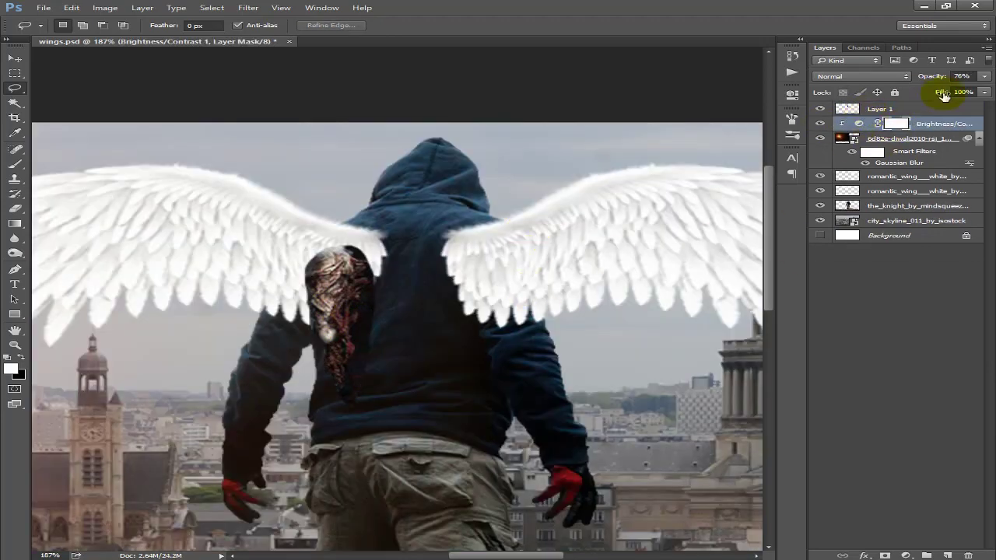
pyautogui.click(883, 109)
pyautogui.click(15, 58)
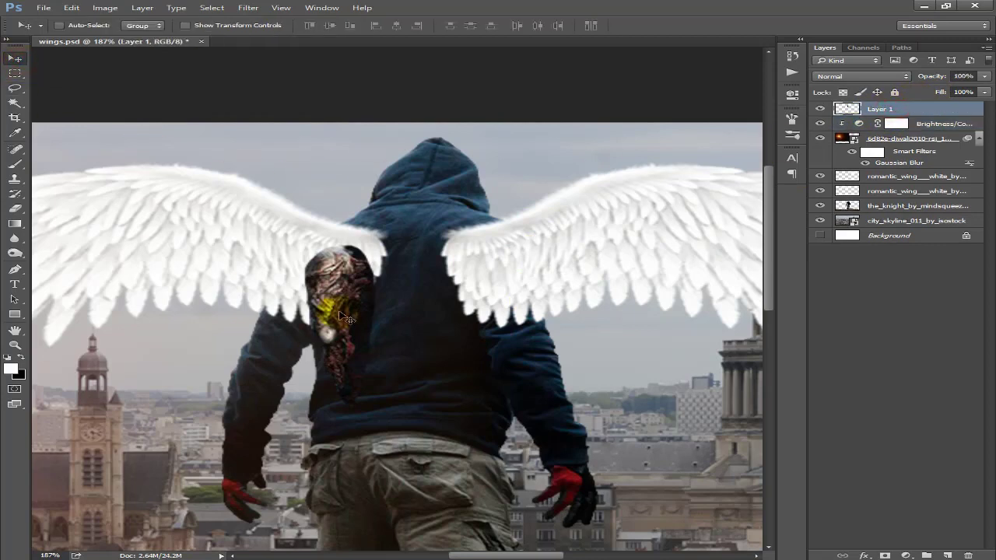
# Step: Rotate Layer 1 15°, scale it to about 52%, and place it on the left wing root
pyautogui.moveTo(342, 317); pyautogui.dragTo(424, 294)
pyautogui.hotkey('ctrl', 't')
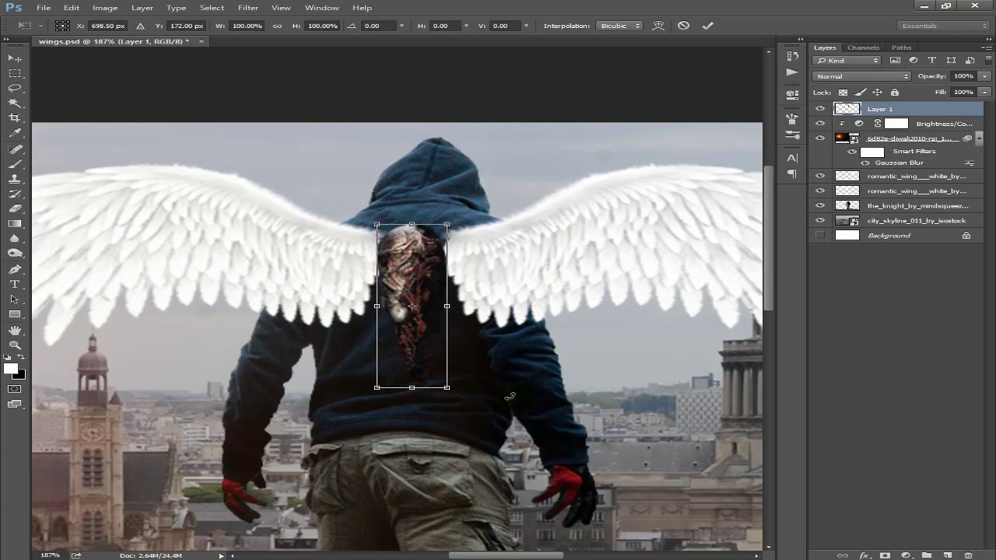
pyautogui.moveTo(510, 397); pyautogui.dragTo(457, 401)
pyautogui.moveTo(405, 338); pyautogui.dragTo(370, 326)
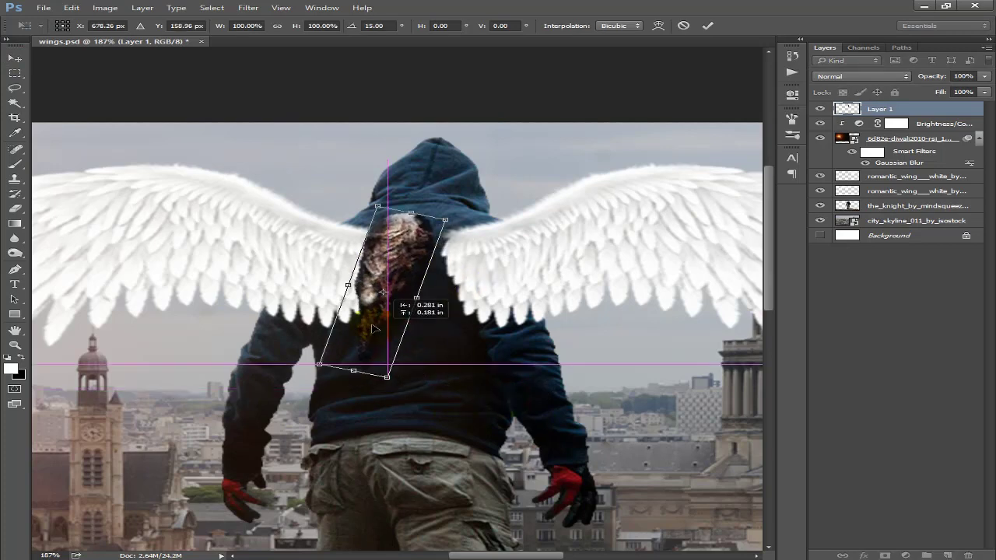
pyautogui.moveTo(444, 216); pyautogui.dragTo(393, 253)
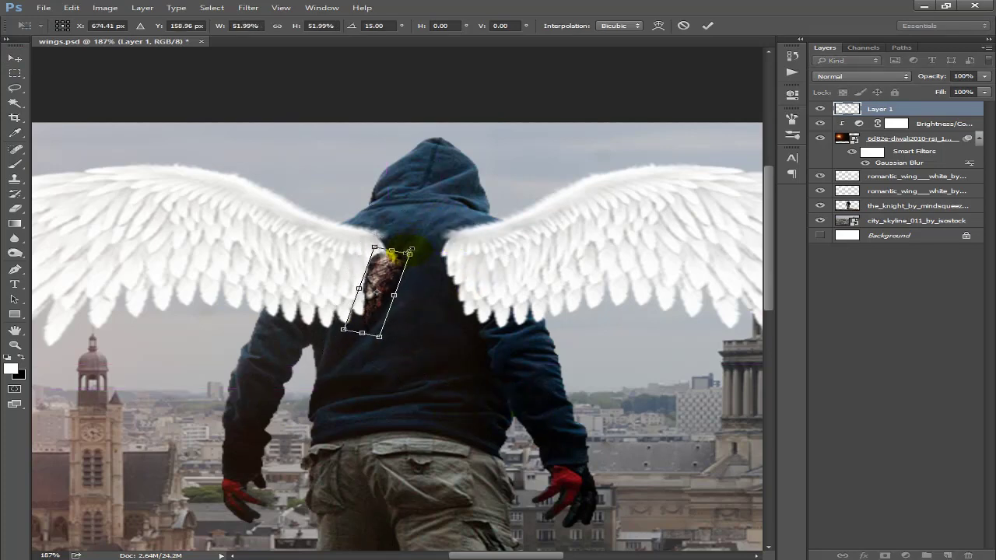
pyautogui.moveTo(371, 322)
pyautogui.mouseDown()
pyautogui.moveTo(371, 311)
pyautogui.moveTo(426, 319)
pyautogui.moveTo(424, 326)
pyautogui.mouseUp()
pyautogui.click(703, 29)
pyautogui.moveTo(373, 293); pyautogui.dragTo(361, 282)
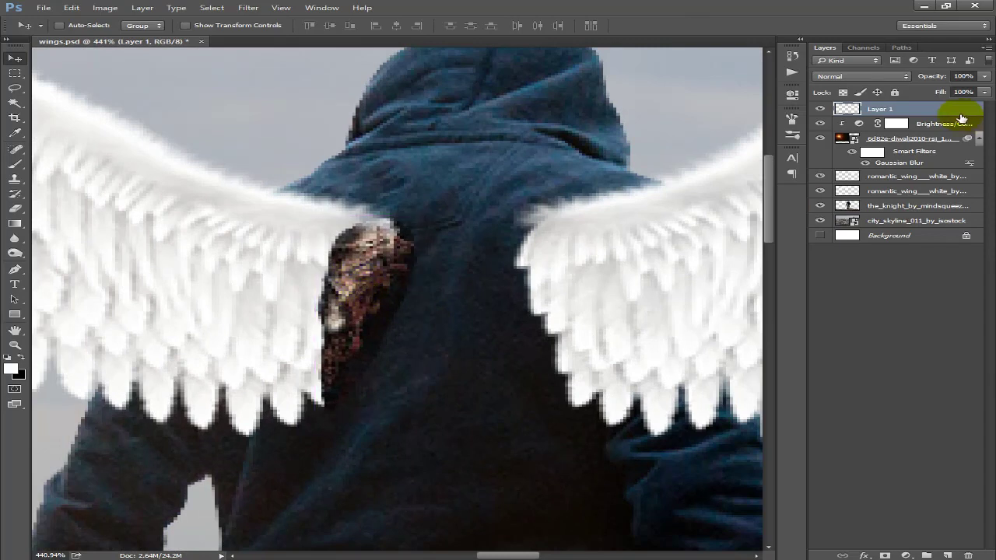
# Step: Move Layer 1 below the wings and add a horizontally flipped copy at the right wing root
pyautogui.moveTo(905, 109); pyautogui.dragTo(911, 195)
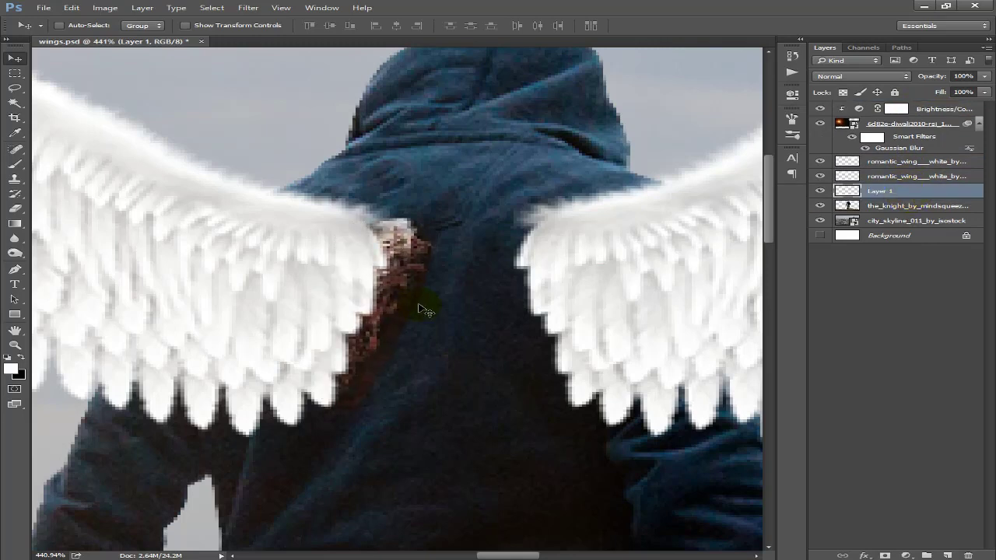
pyautogui.moveTo(404, 312); pyautogui.dragTo(381, 350)
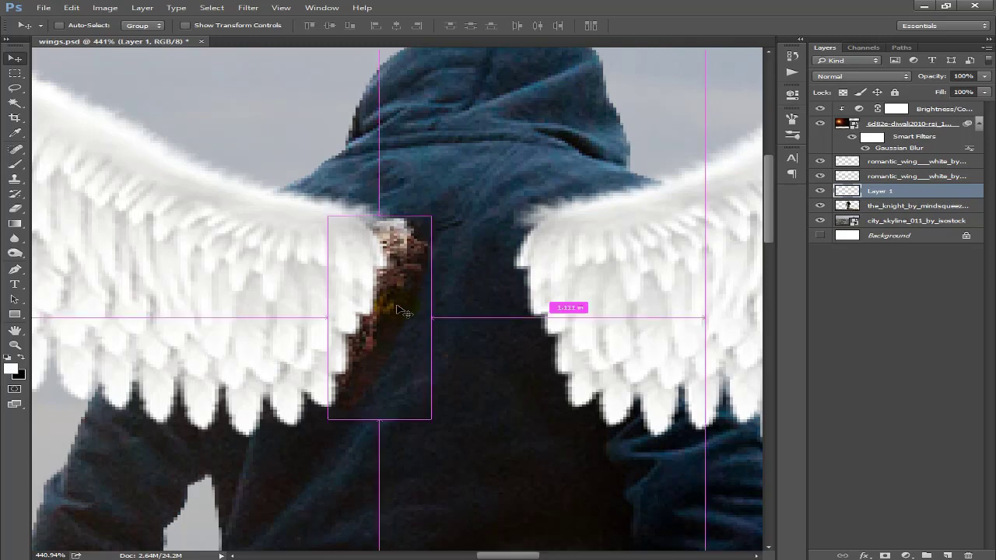
pyautogui.hotkey('ctrl', 't')
pyautogui.rightClick(378, 348)
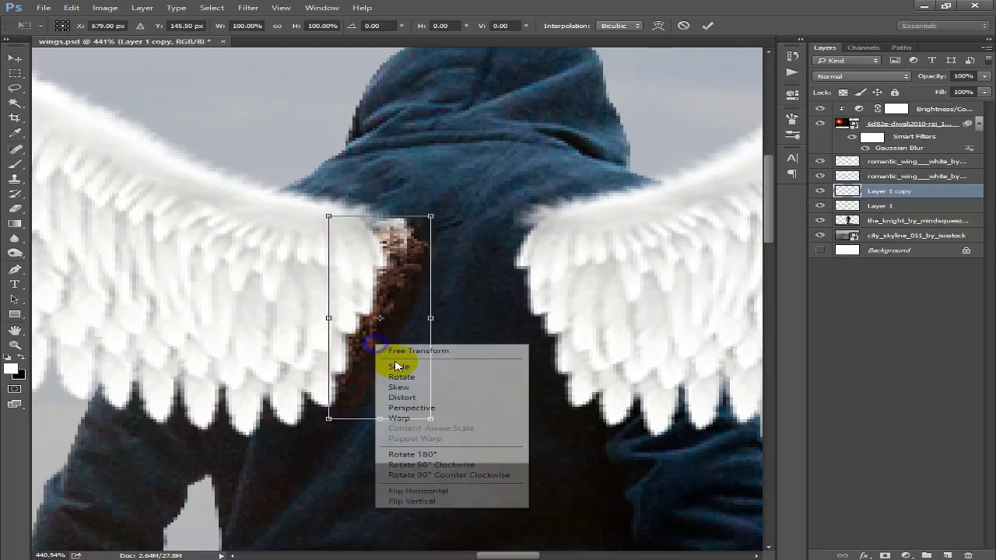
pyautogui.click(406, 491)
pyautogui.moveTo(397, 367); pyautogui.dragTo(554, 368)
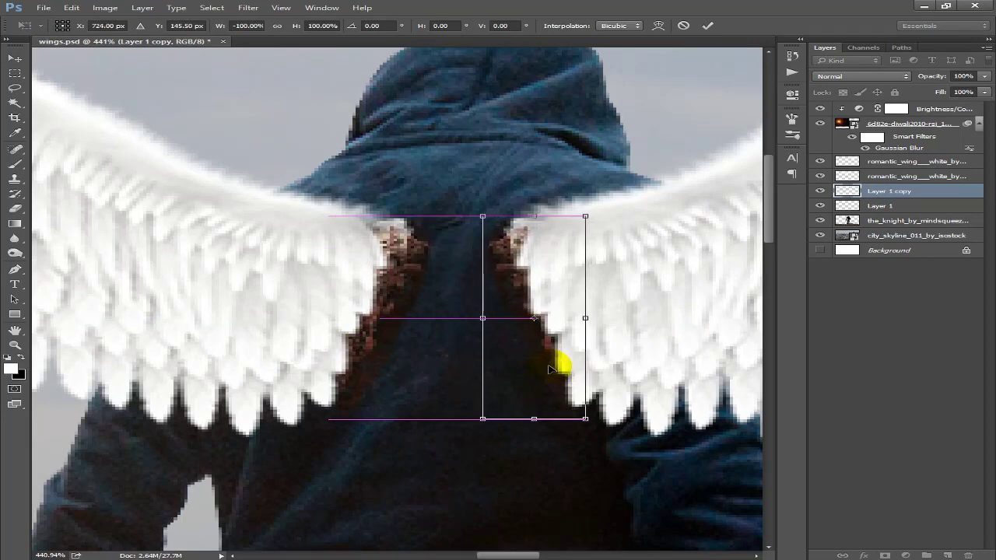
pyautogui.click(707, 25)
# Step: Fine-tune the mirrored Layer 1 copy's position at the right wing root
pyautogui.scroll(-3, 466, 319)
pyautogui.scroll(-2, 465, 320)
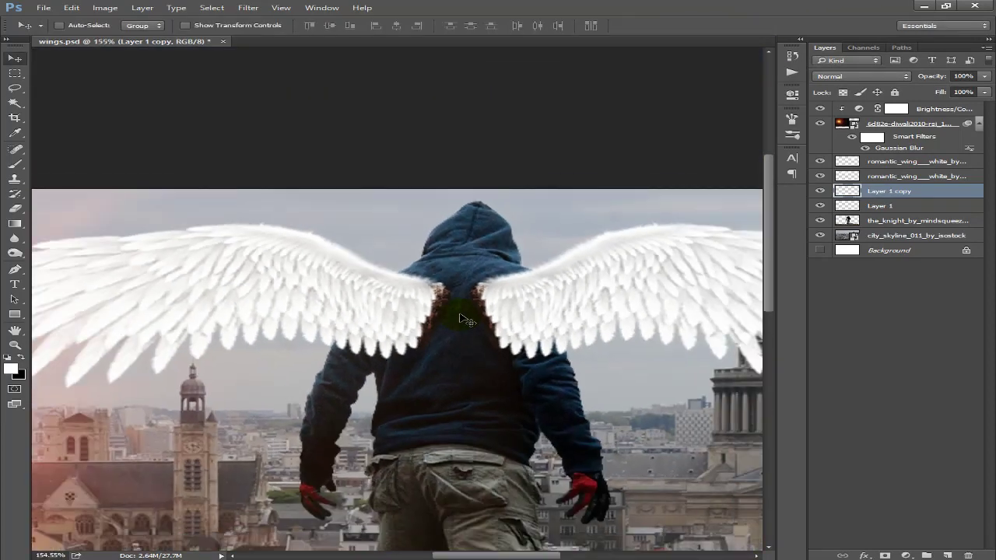
pyautogui.scroll(1, 465, 315)
pyautogui.scroll(2, 464, 311)
pyautogui.scroll(1, 464, 303)
pyautogui.moveTo(463, 304); pyautogui.dragTo(440, 338)
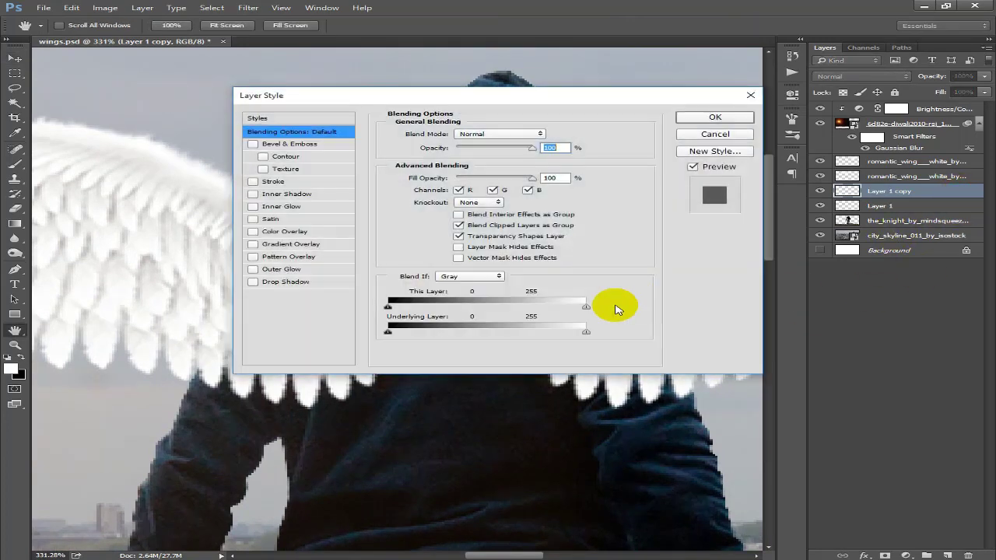
# Step: Open the top wing layer's Layer Style and enable Bevel & Emboss
pyautogui.click(715, 135)
pyautogui.click(822, 162)
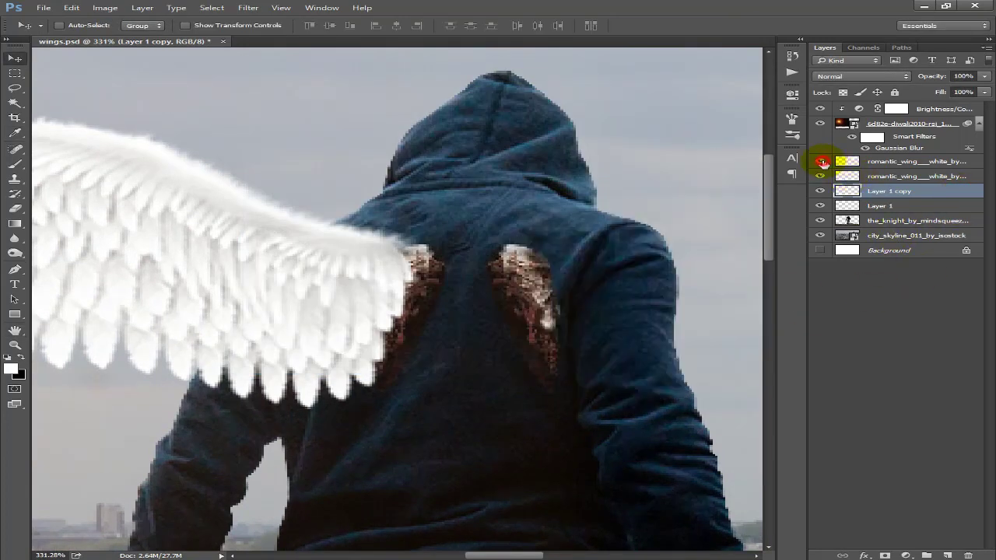
pyautogui.click(822, 162)
pyautogui.doubleClick(974, 165)
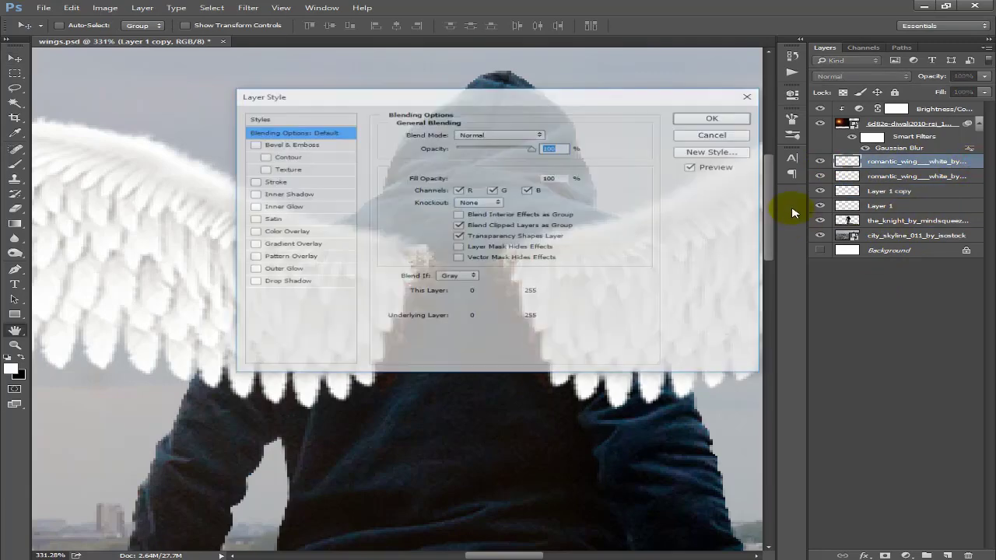
pyautogui.moveTo(470, 99); pyautogui.dragTo(466, 374)
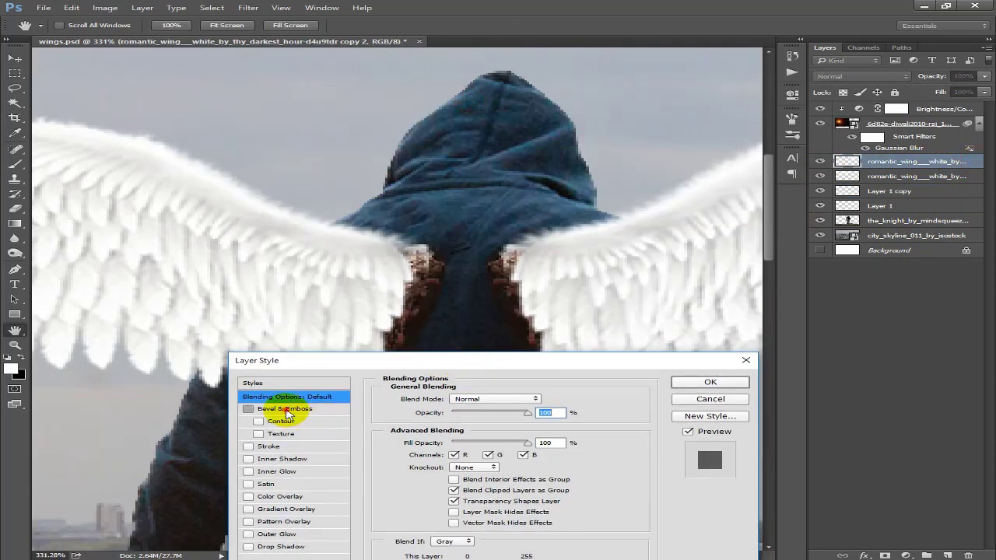
pyautogui.click(289, 409)
pyautogui.moveTo(397, 361); pyautogui.dragTo(328, 358)
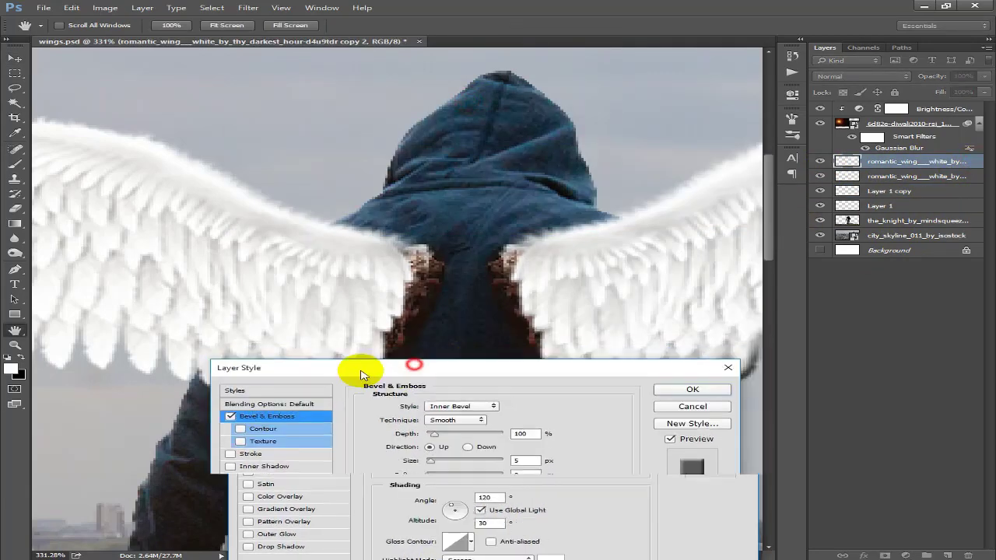
# Step: Try the Contour option and the Outer Bevel and Emboss bevel styles on the wing
pyautogui.click(210, 421)
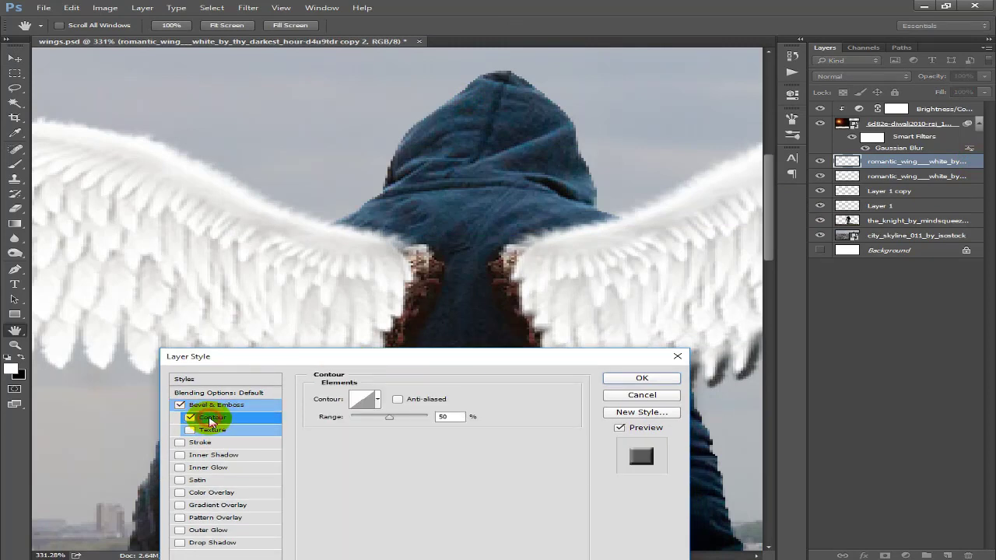
pyautogui.click(189, 419)
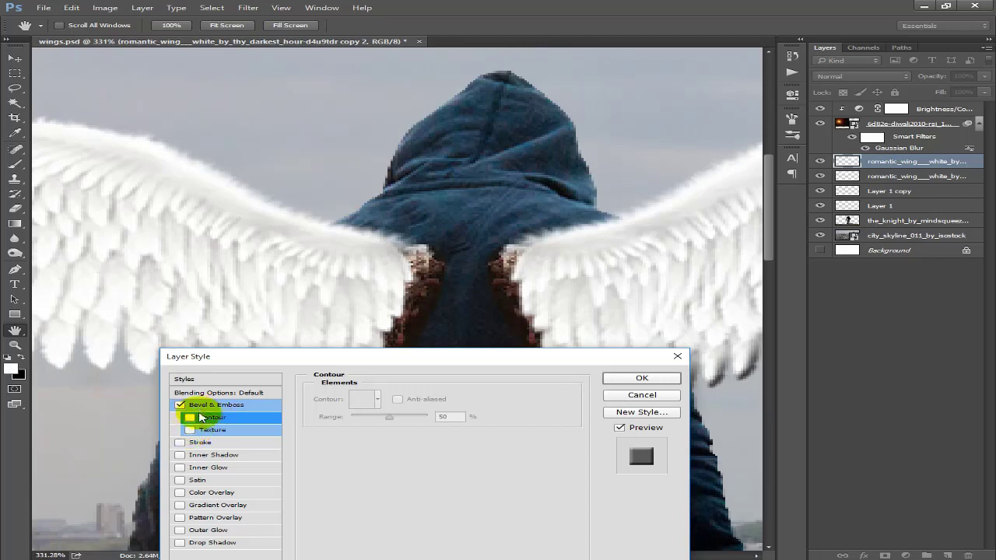
pyautogui.click(221, 406)
pyautogui.click(419, 397)
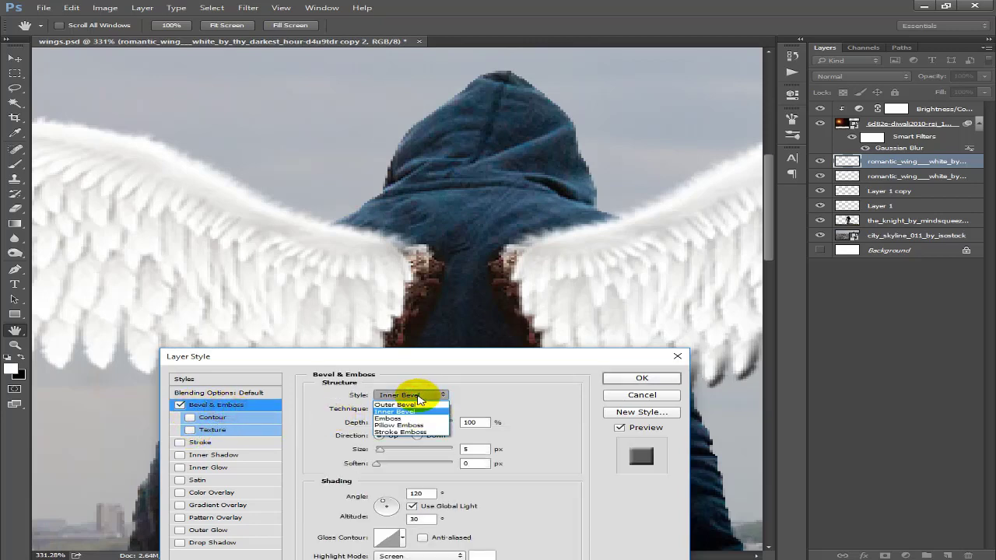
pyautogui.click(411, 408)
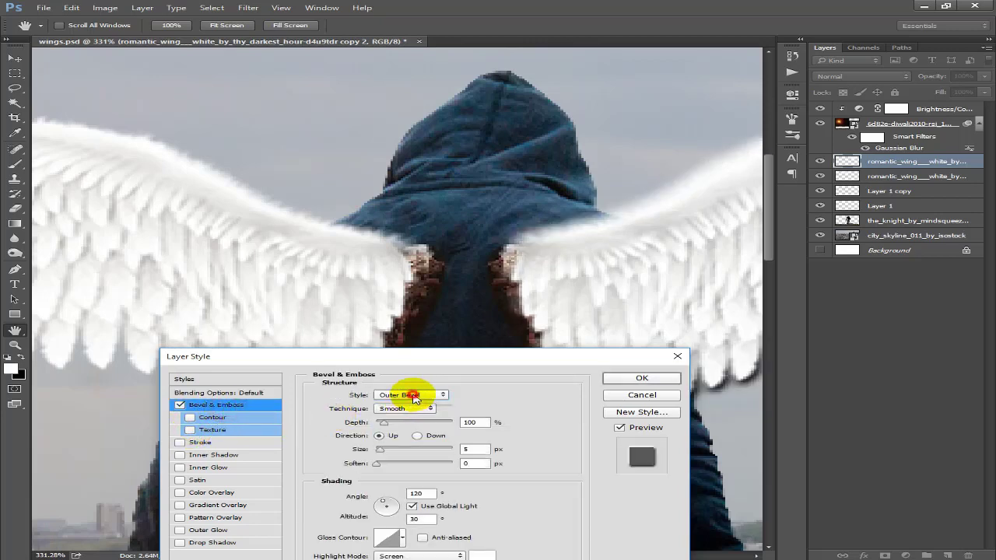
pyautogui.click(414, 397)
pyautogui.click(397, 413)
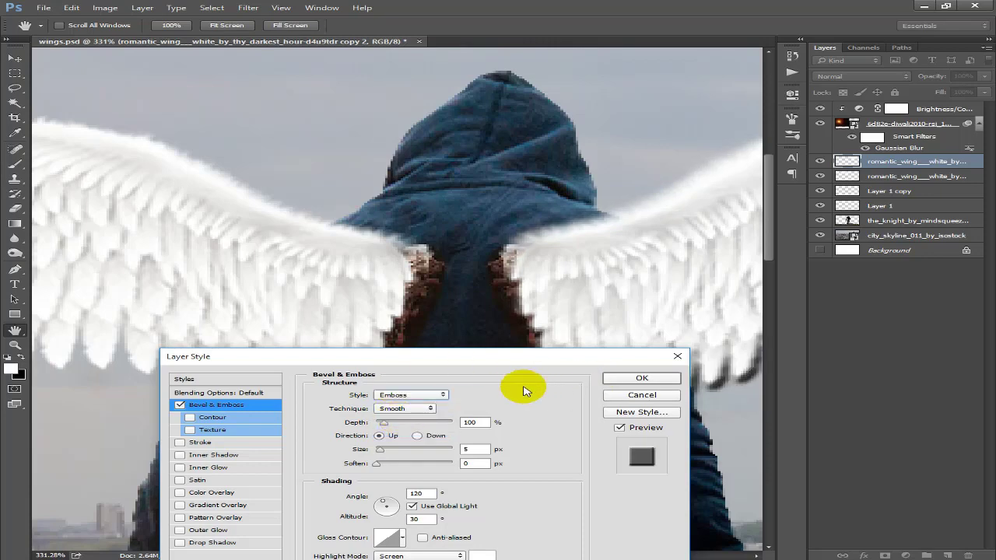
pyautogui.keyDown('alt'); pyautogui.click(420, 259); pyautogui.keyUp('alt')
pyautogui.keyDown('alt'); pyautogui.click(425, 265); pyautogui.keyUp('alt')
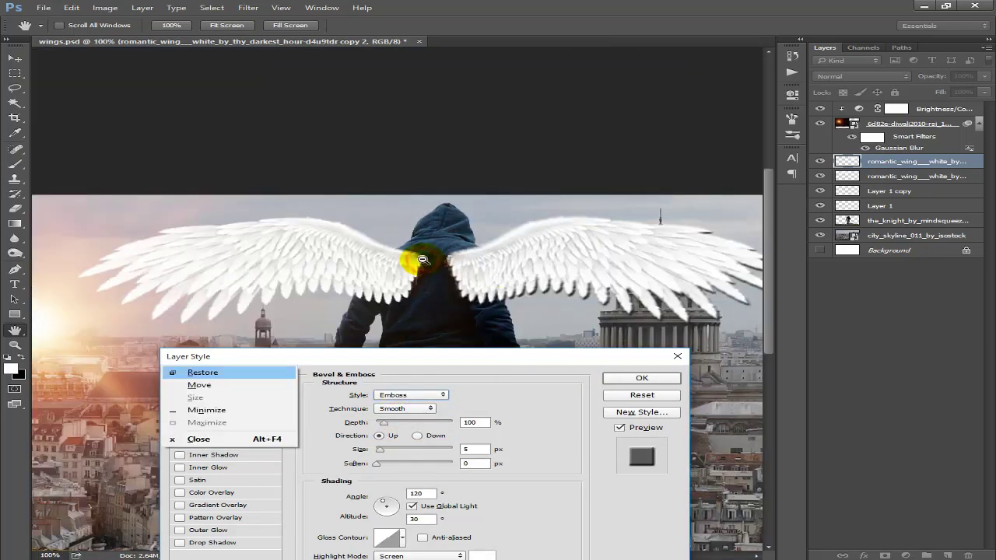
pyautogui.moveTo(429, 272); pyautogui.dragTo(368, 280)
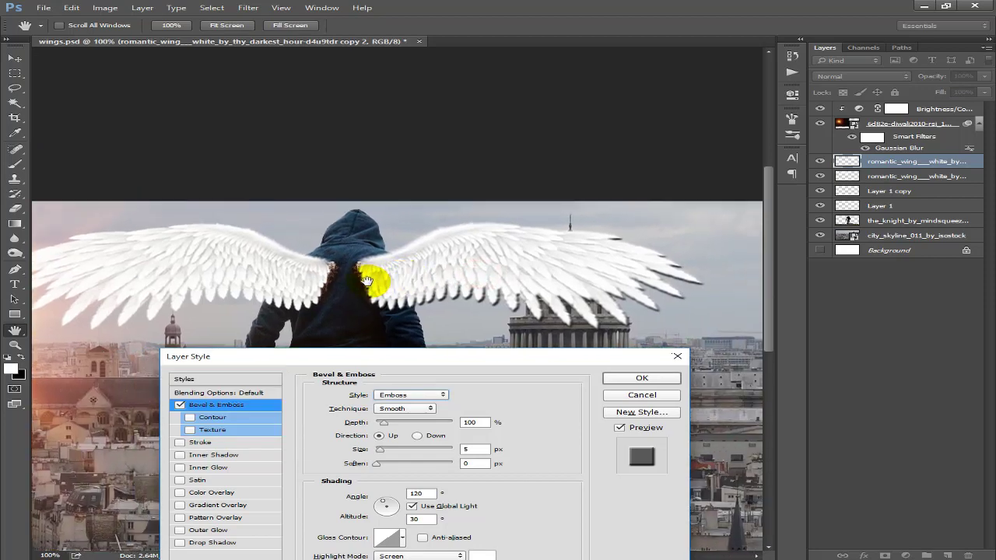
# Step: Set emboss depth to 83 and apply the Stroke Emboss style
pyautogui.moveTo(382, 422)
pyautogui.mouseDown()
pyautogui.moveTo(393, 427)
pyautogui.moveTo(382, 429)
pyautogui.moveTo(387, 421)
pyautogui.mouseUp()
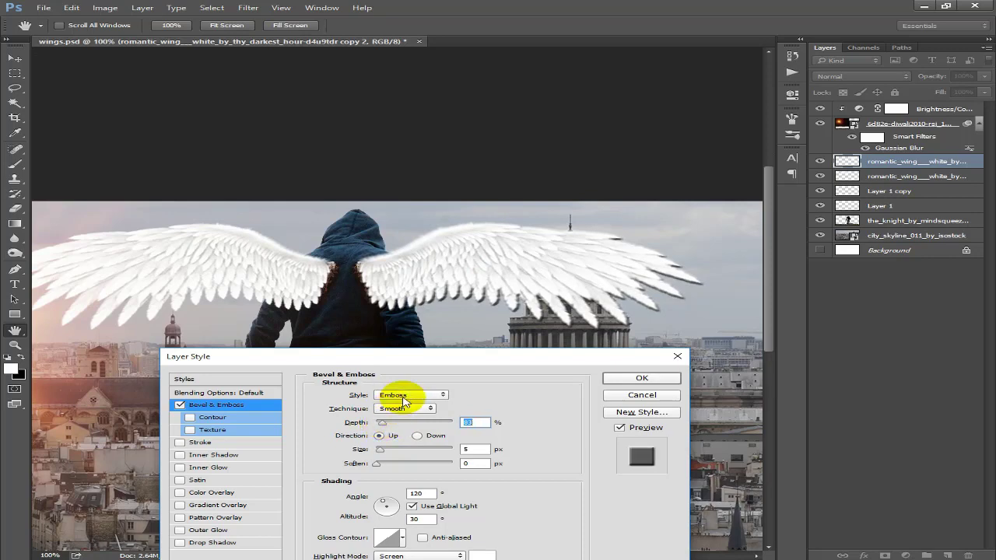
pyautogui.click(411, 395)
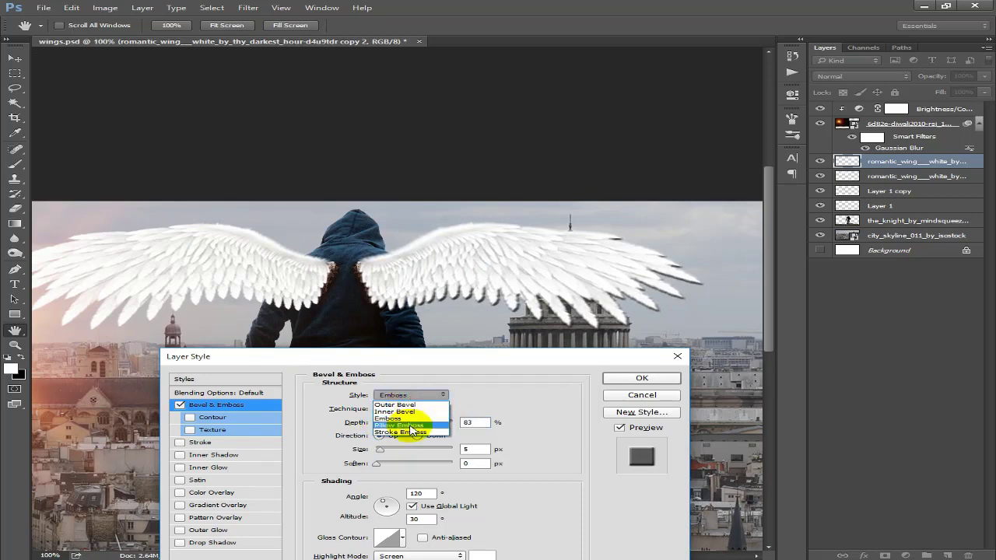
pyautogui.click(410, 424)
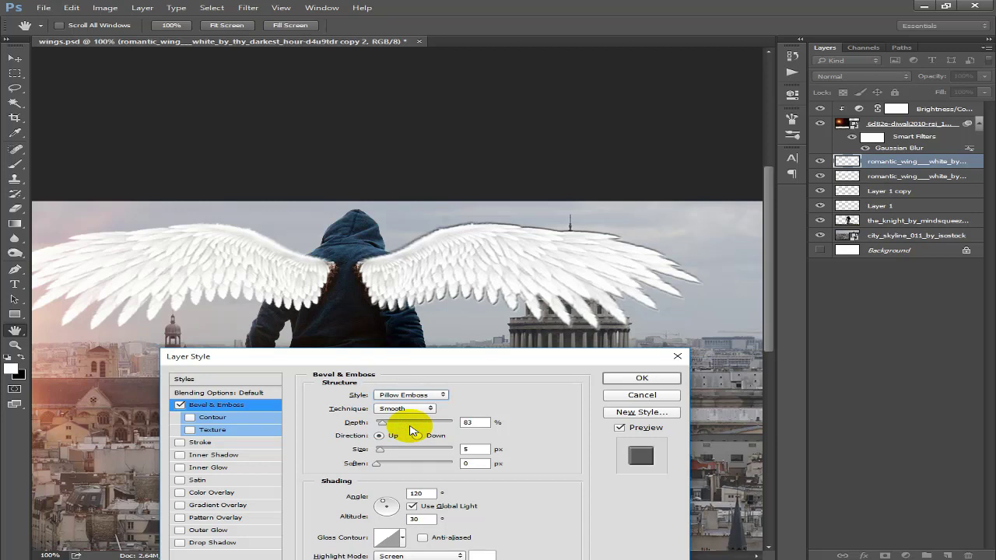
pyautogui.click(411, 396)
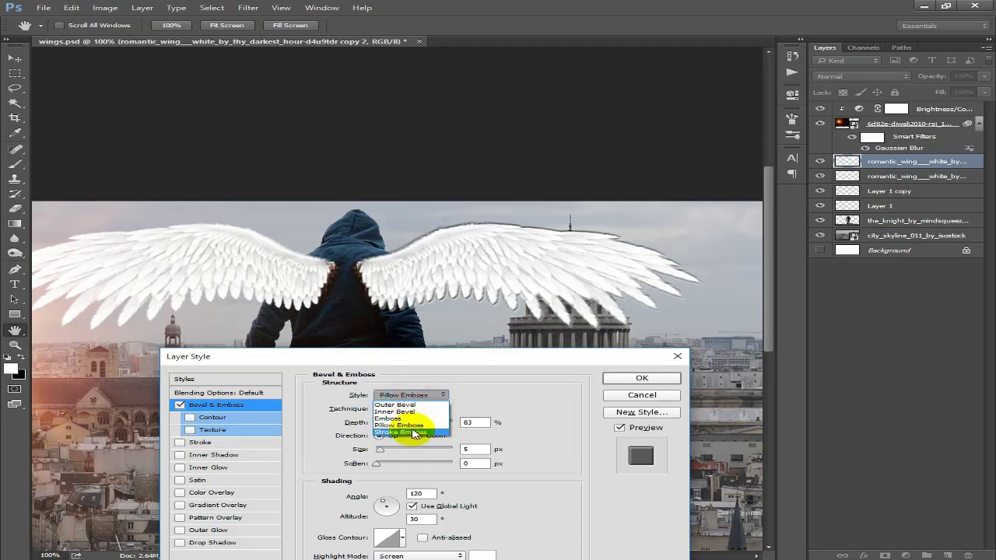
pyautogui.click(413, 434)
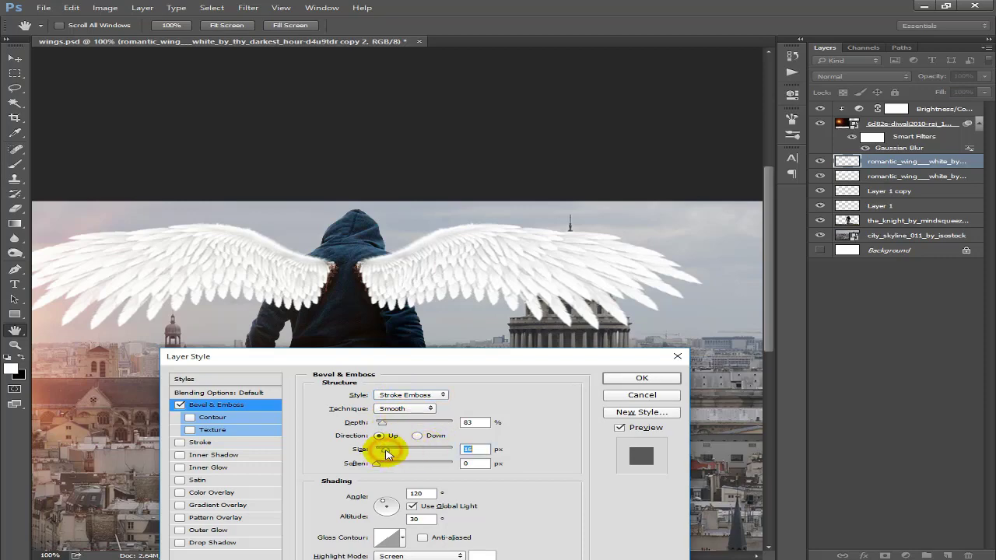
pyautogui.click(619, 379)
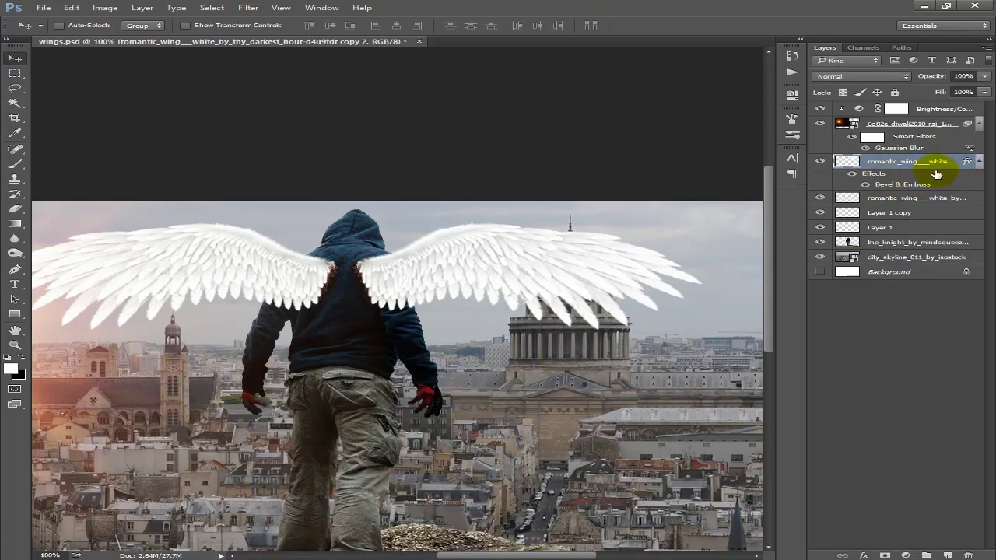
# Step: Clear the Bevel & Emboss layer style from the top wing layer
pyautogui.rightClick(971, 161)
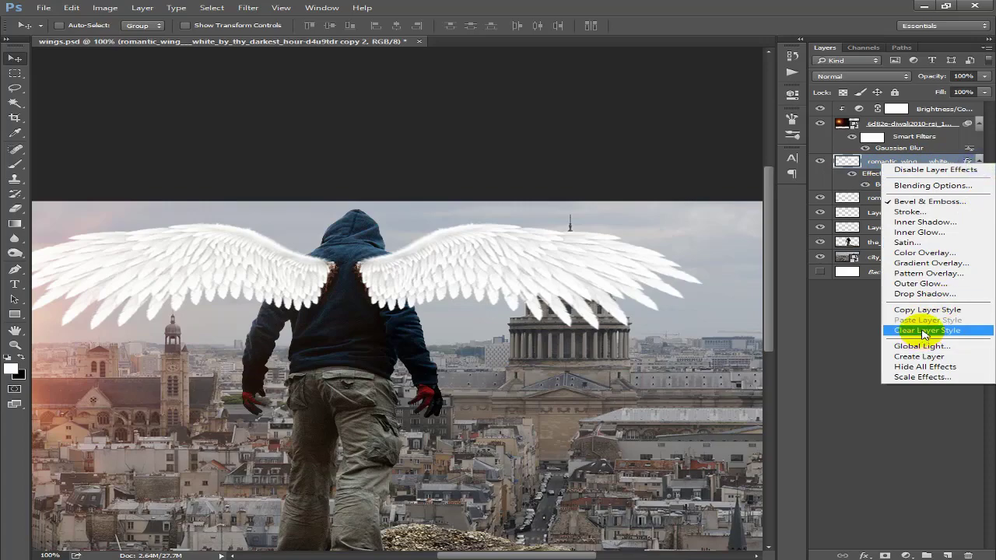
pyautogui.click(924, 330)
pyautogui.scroll(1, 343, 294)
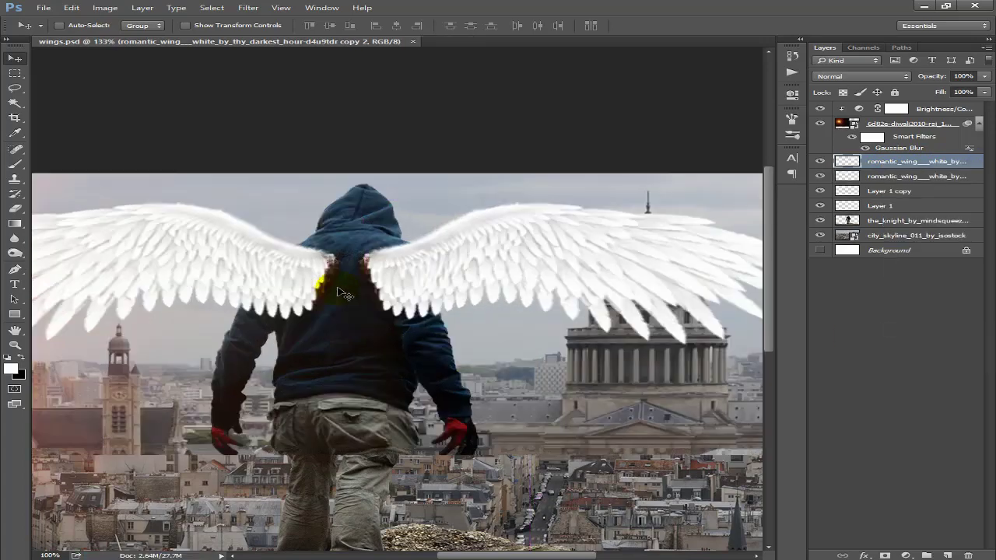
pyautogui.scroll(2, 343, 295)
pyautogui.moveTo(343, 294); pyautogui.dragTo(349, 303)
pyautogui.scroll(-3, 343, 315)
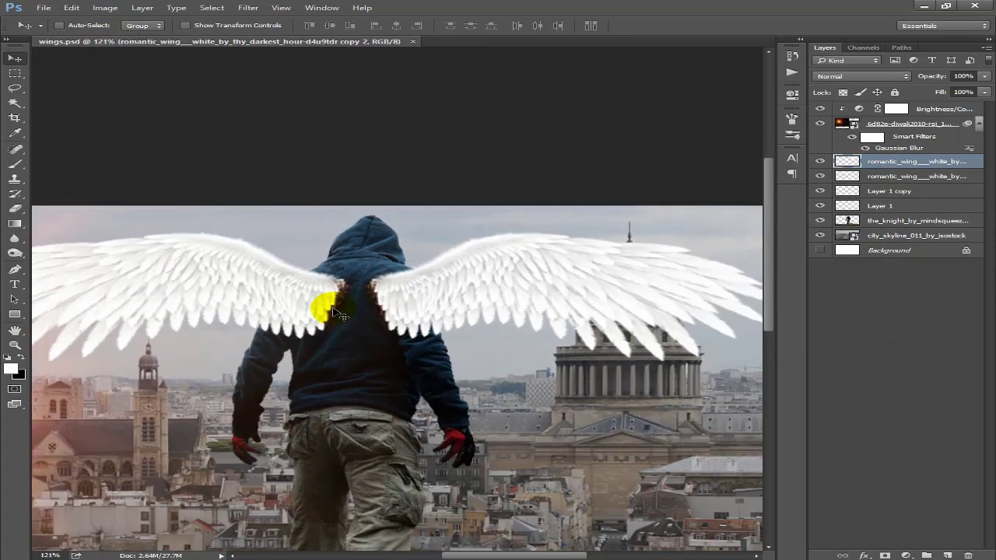
pyautogui.scroll(-1, 343, 314)
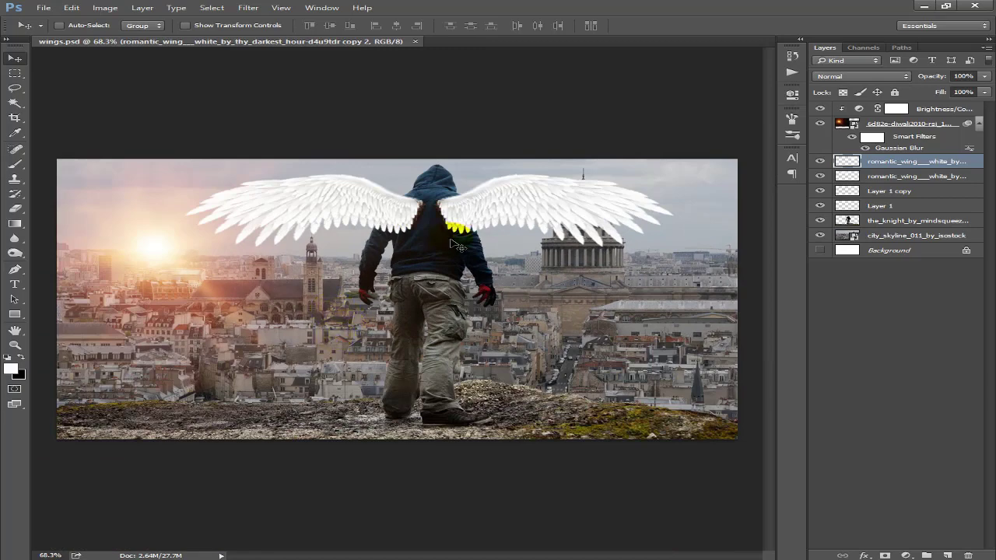
pyautogui.scroll(1, 454, 243)
pyautogui.scroll(-1, 698, 267)
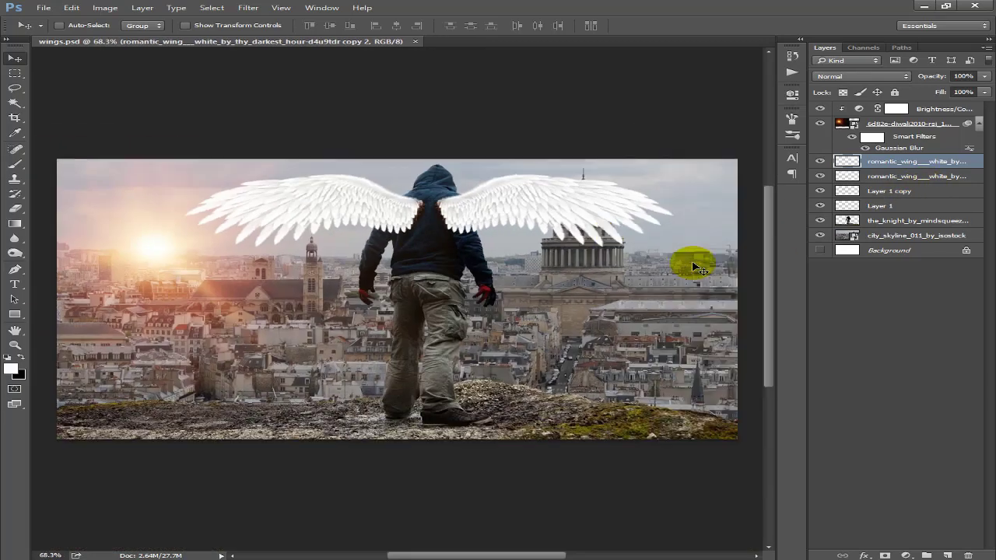
# Step: Merge copies of both wing layers into one new layer and hide an original
pyautogui.keyDown('shift'); pyautogui.click(908, 177); pyautogui.keyUp('shift')
pyautogui.hotkey('ctrl', 'j')
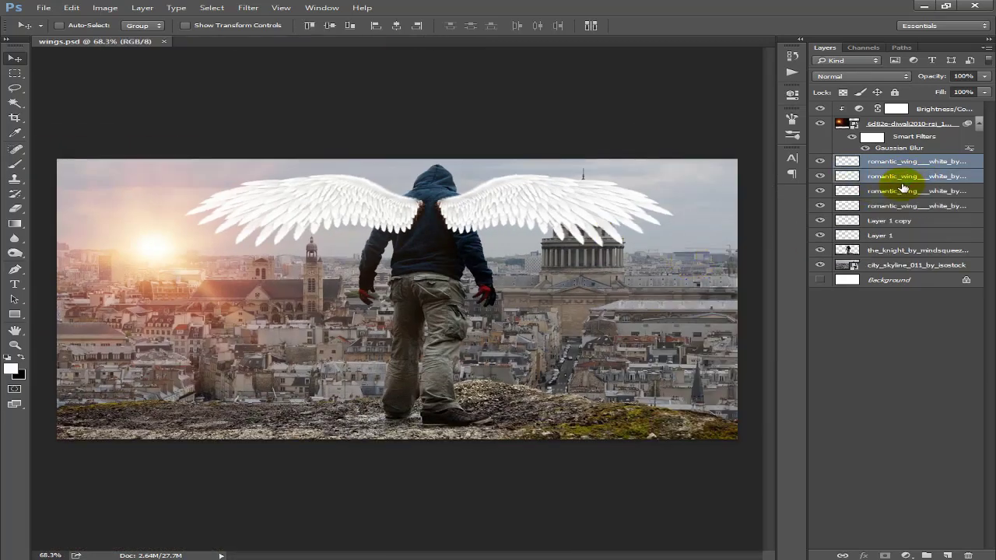
pyautogui.hotkey('ctrl', 'e')
pyautogui.click(820, 191)
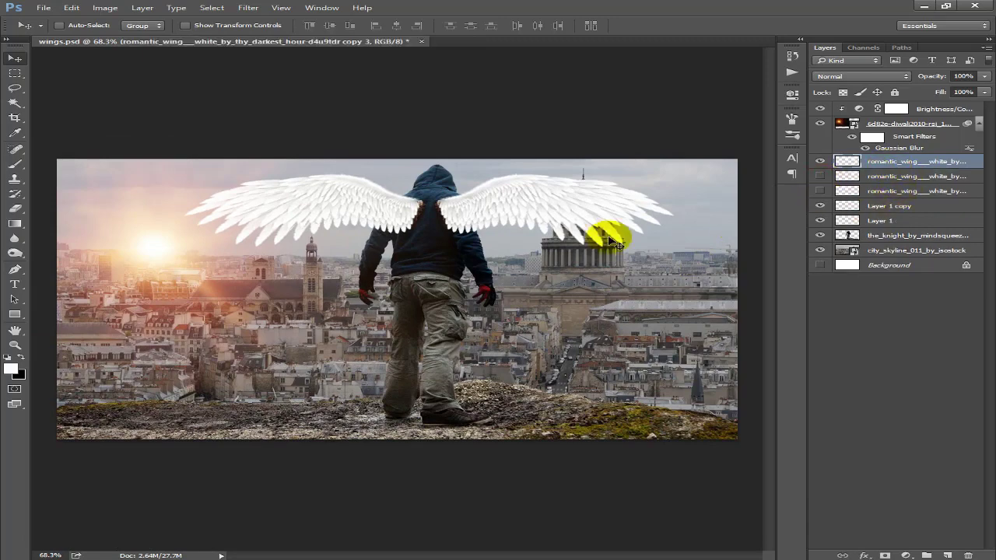
# Step: Select the Burn tool at 11 px, zoomed in on the wings' inner edges
pyautogui.click(18, 254)
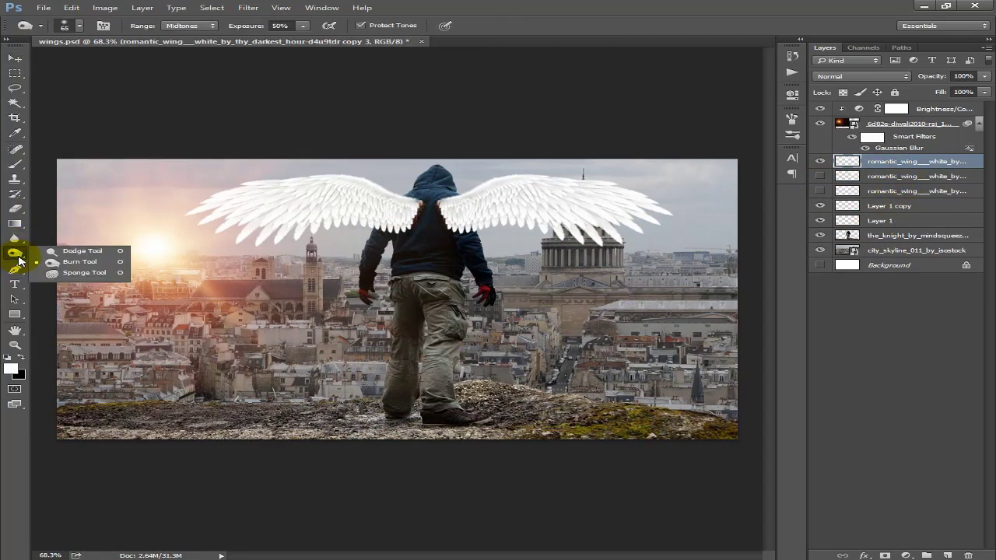
pyautogui.click(78, 259)
pyautogui.scroll(3, 288, 249)
pyautogui.scroll(2, 563, 195)
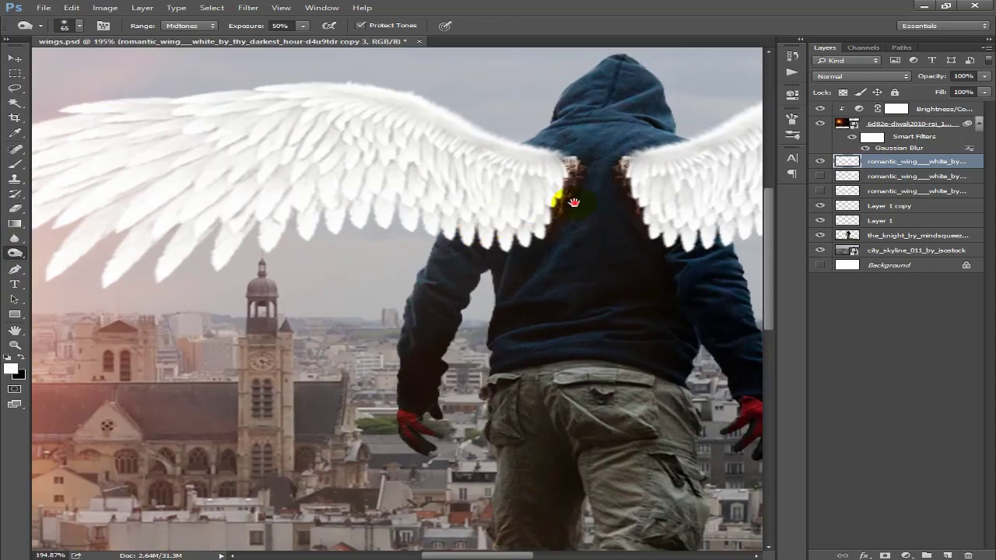
pyautogui.scroll(2, 418, 278)
pyautogui.scroll(2, 334, 318)
pyautogui.scroll(2, 288, 324)
pyautogui.keyDown('alt'); pyautogui.rightClick(286, 324); pyautogui.keyUp('alt')
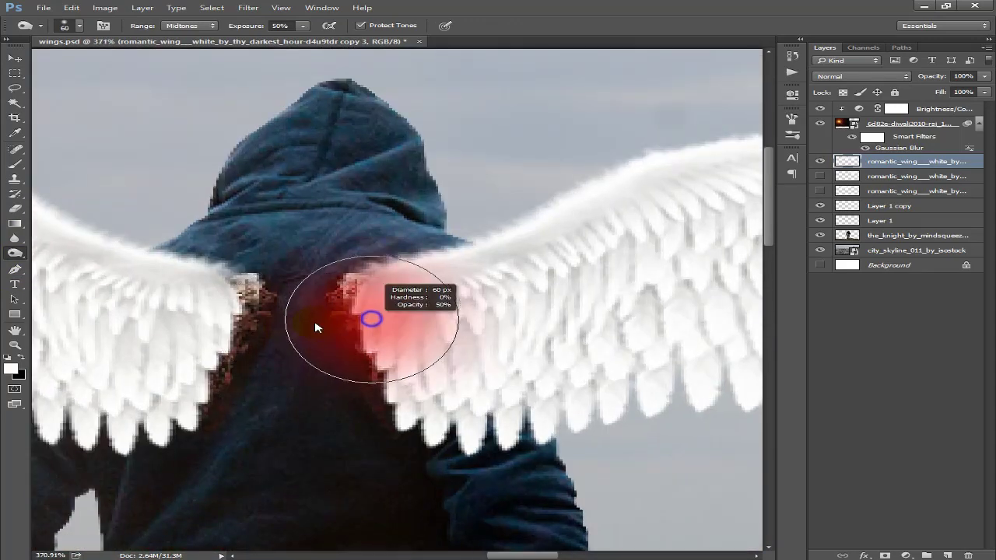
# Step: Burn the inner edges of both wings beside the figure's neck and back
pyautogui.moveTo(230, 290); pyautogui.dragTo(201, 398)
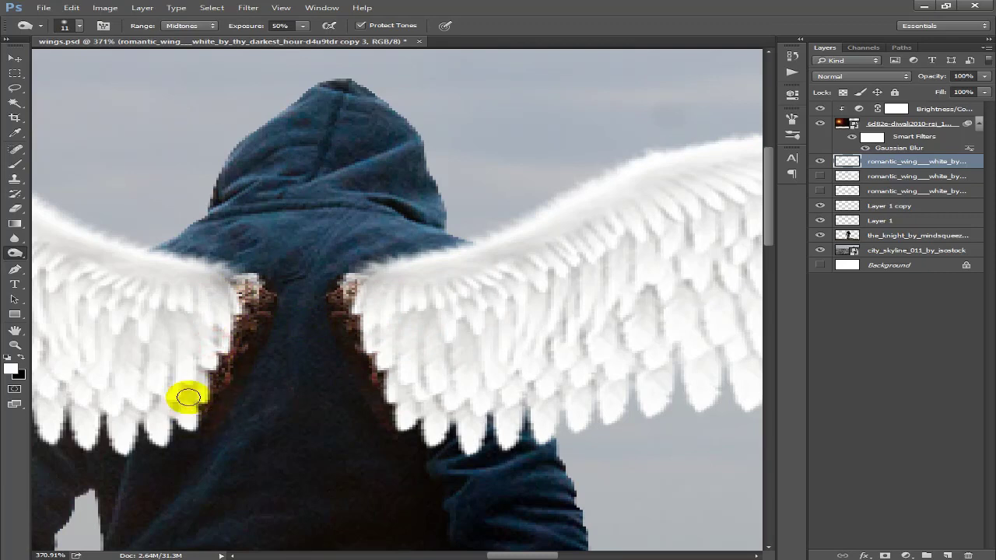
pyautogui.moveTo(223, 307); pyautogui.dragTo(184, 413)
pyautogui.click(363, 302)
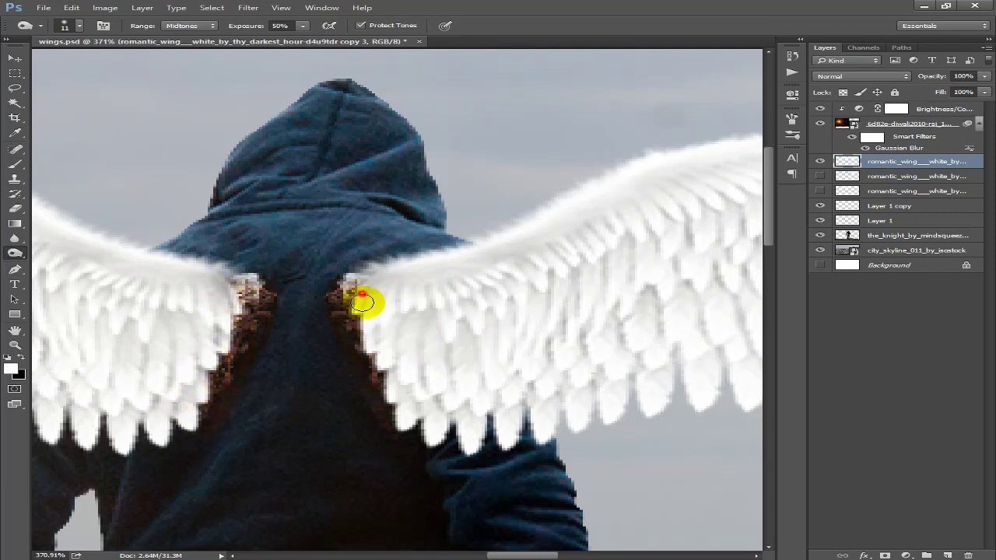
pyautogui.moveTo(363, 302)
pyautogui.mouseDown()
pyautogui.moveTo(417, 429)
pyautogui.moveTo(365, 289)
pyautogui.moveTo(400, 407)
pyautogui.mouseUp()
pyautogui.moveTo(211, 306)
pyautogui.mouseDown()
pyautogui.moveTo(223, 322)
pyautogui.moveTo(216, 378)
pyautogui.moveTo(196, 412)
pyautogui.moveTo(216, 334)
pyautogui.moveTo(199, 400)
pyautogui.mouseUp()
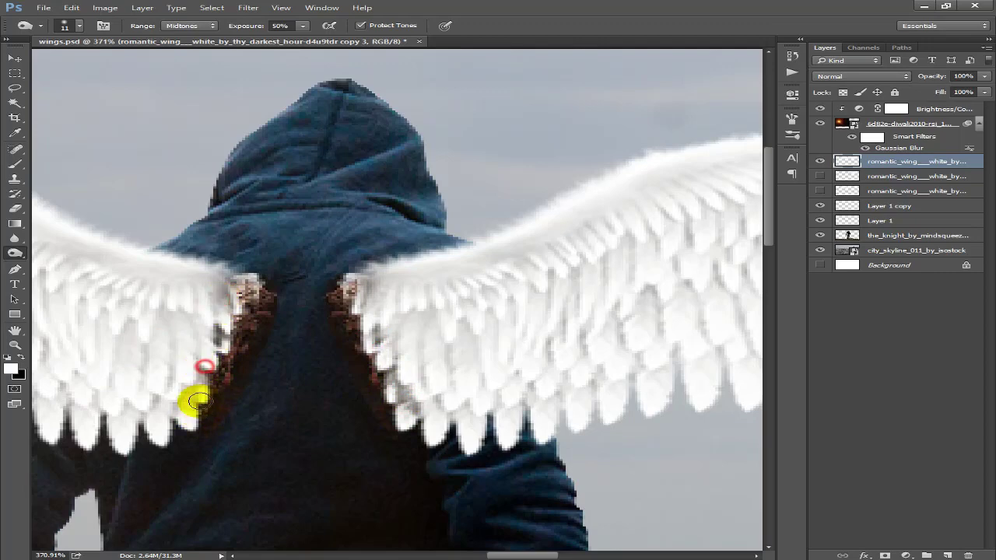
pyautogui.scroll(-10, 298, 365)
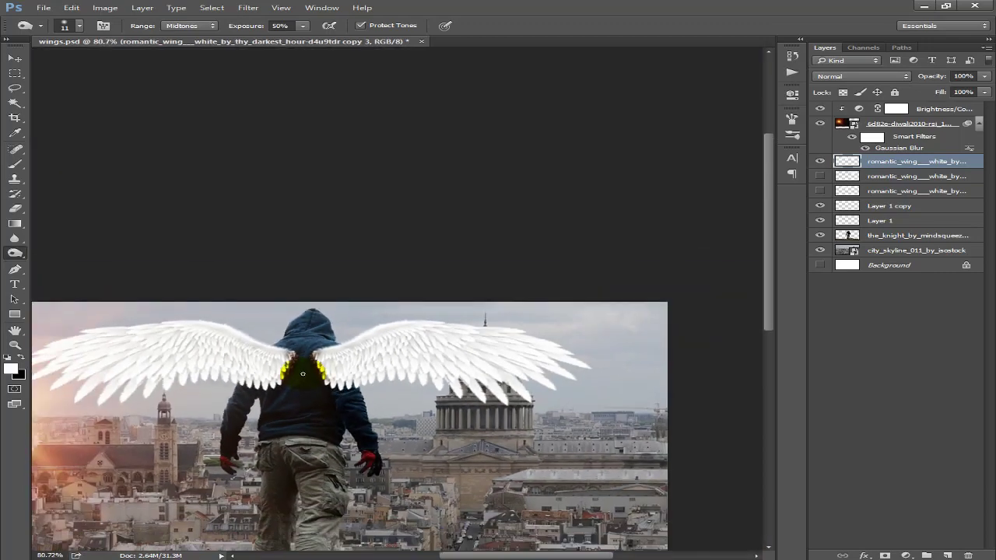
pyautogui.scroll(-2, 303, 375)
pyautogui.scroll(1, 396, 216)
pyautogui.scroll(1, 452, 234)
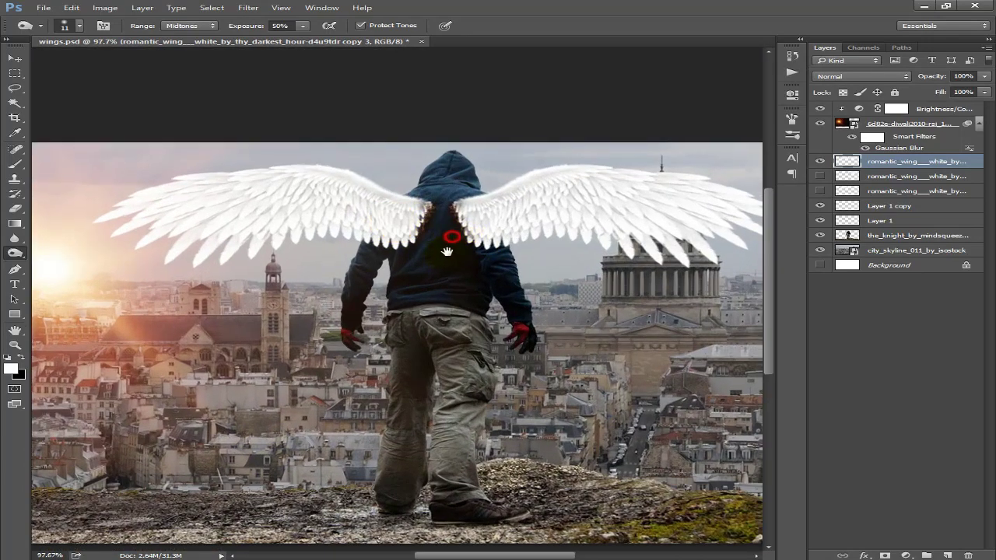
pyautogui.scroll(1, 366, 242)
pyautogui.click(19, 165)
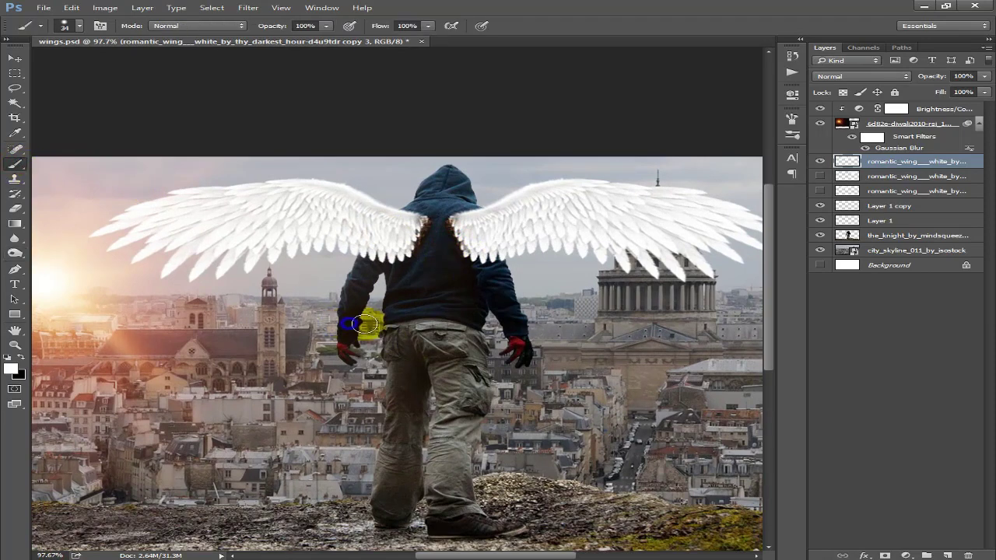
# Step: On a new Layer 2, paint black across both wings with a 193 px brush
pyautogui.moveTo(355, 309); pyautogui.dragTo(429, 96)
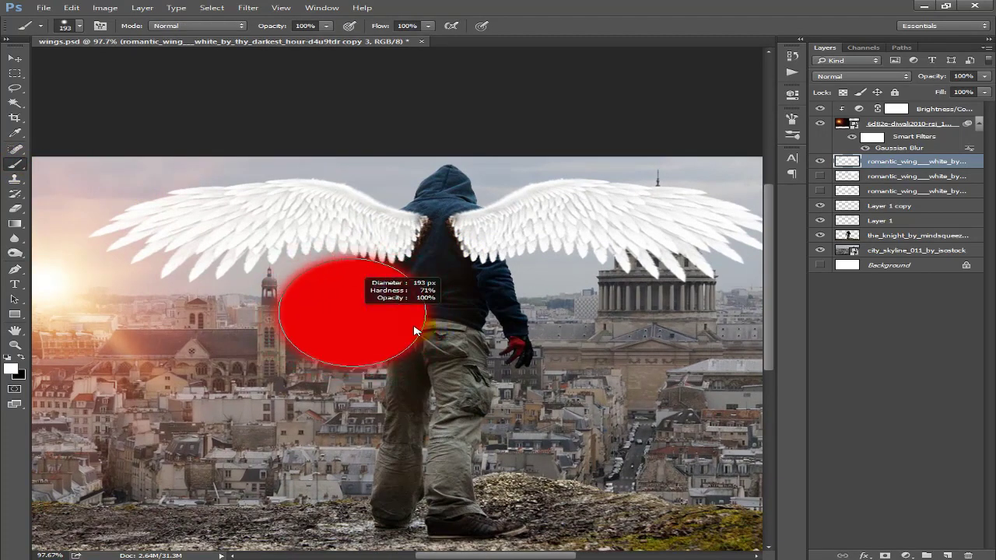
pyautogui.click(948, 555)
pyautogui.press('d')
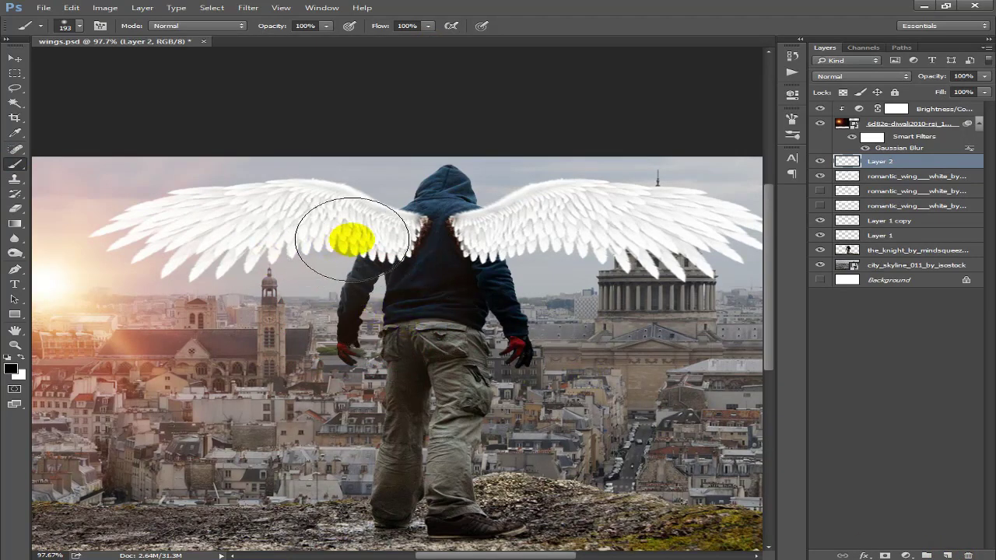
pyautogui.moveTo(352, 238)
pyautogui.mouseDown()
pyautogui.moveTo(379, 223)
pyautogui.moveTo(311, 211)
pyautogui.moveTo(178, 215)
pyautogui.moveTo(151, 234)
pyautogui.moveTo(423, 227)
pyautogui.moveTo(571, 202)
pyautogui.moveTo(529, 235)
pyautogui.moveTo(734, 204)
pyautogui.moveTo(645, 256)
pyautogui.moveTo(633, 284)
pyautogui.mouseUp()
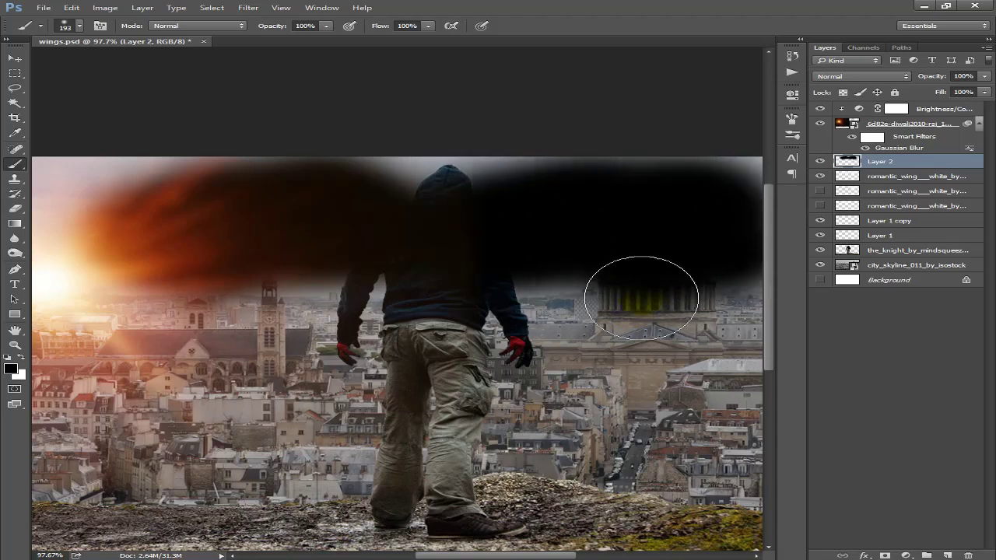
# Step: Clip the black layer to the wings at 16% opacity and save the document
pyautogui.keyDown('alt'); pyautogui.click(912, 167); pyautogui.keyUp('alt')
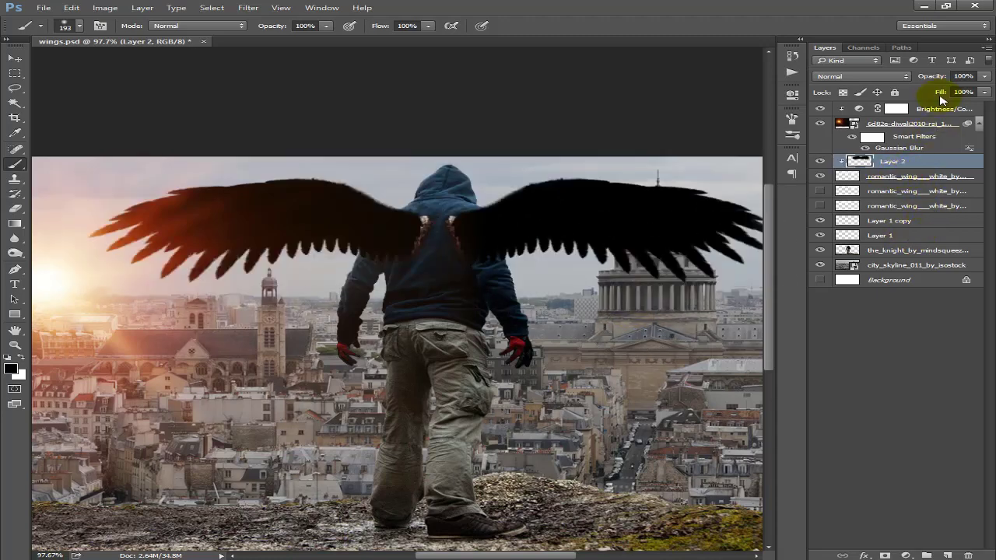
pyautogui.moveTo(912, 78); pyautogui.dragTo(875, 78)
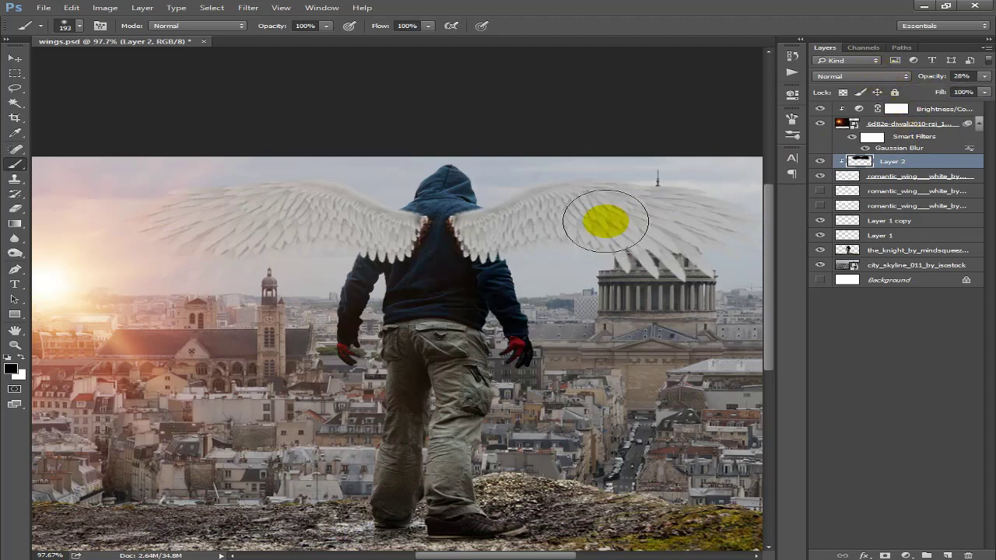
pyautogui.scroll(-3, 605, 223)
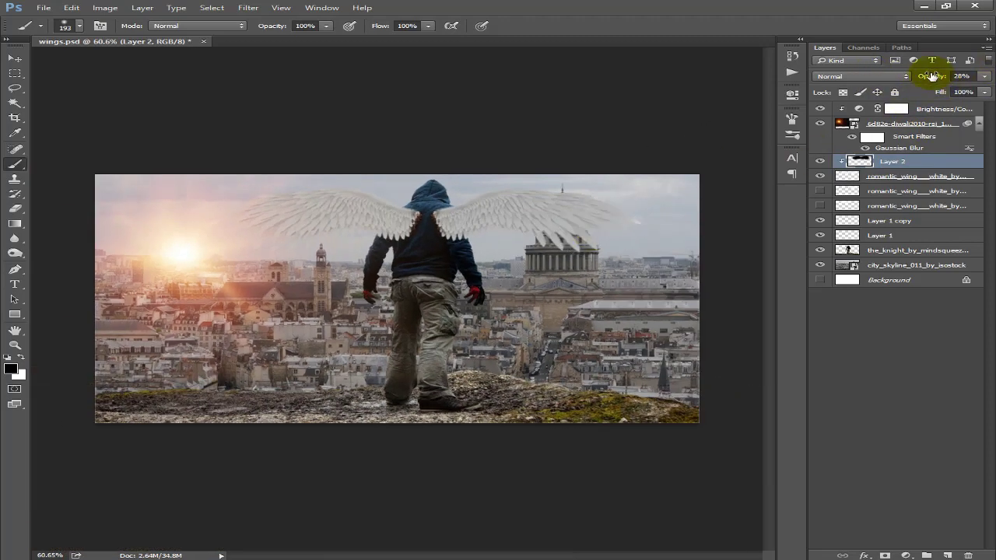
pyautogui.moveTo(933, 74); pyautogui.dragTo(922, 76)
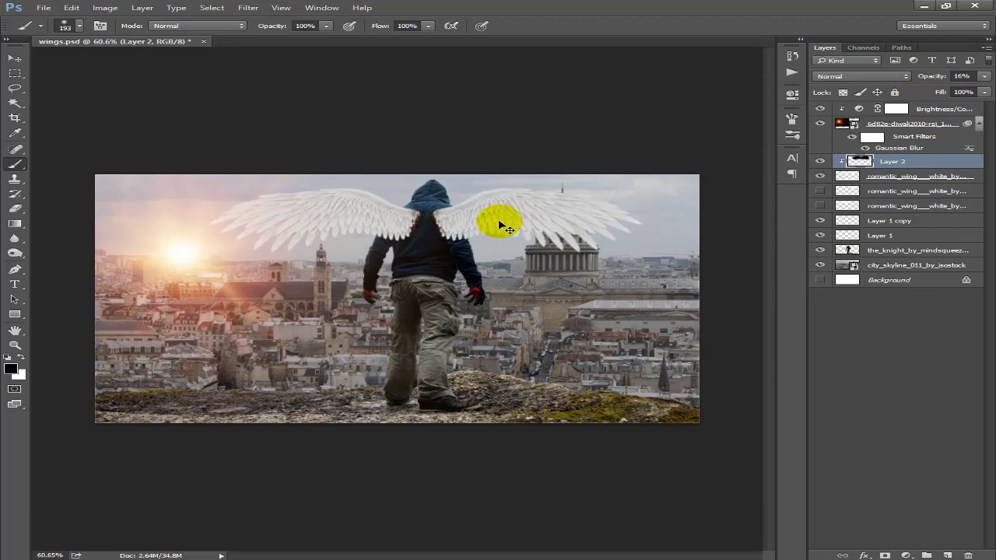
pyautogui.hotkey('ctrl', 's')
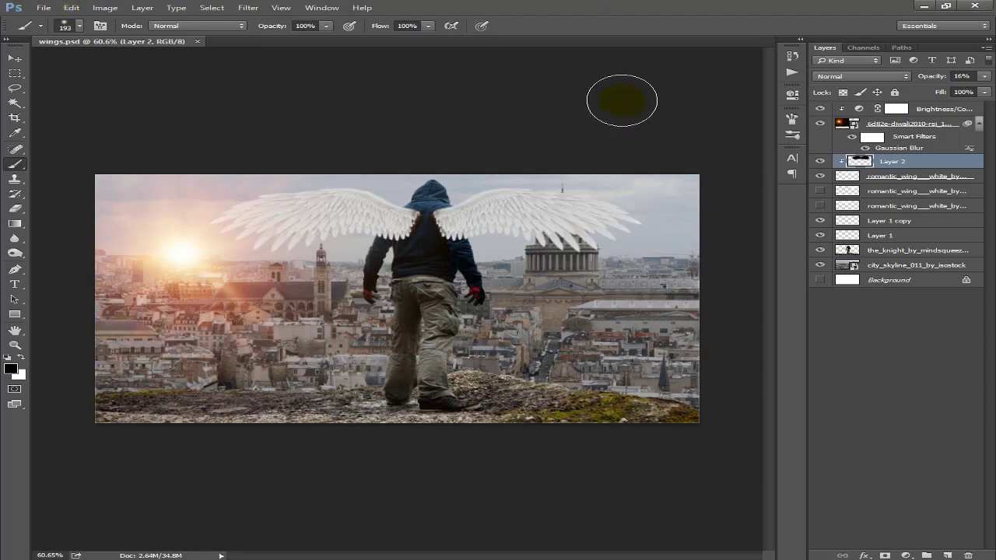
# Step: Select the knight layer and the Dodge tool with a 58 px brush
pyautogui.click(15, 60)
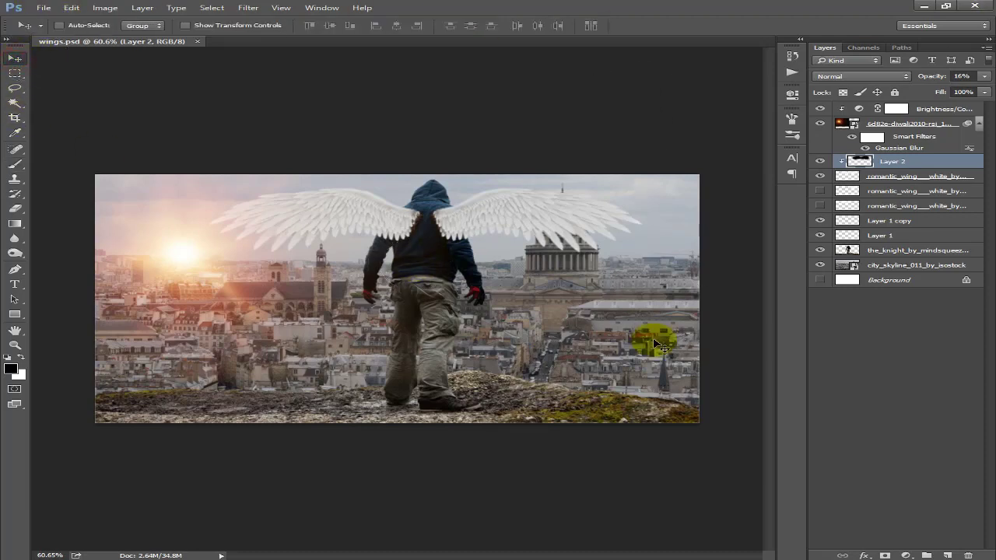
pyautogui.scroll(4, 521, 397)
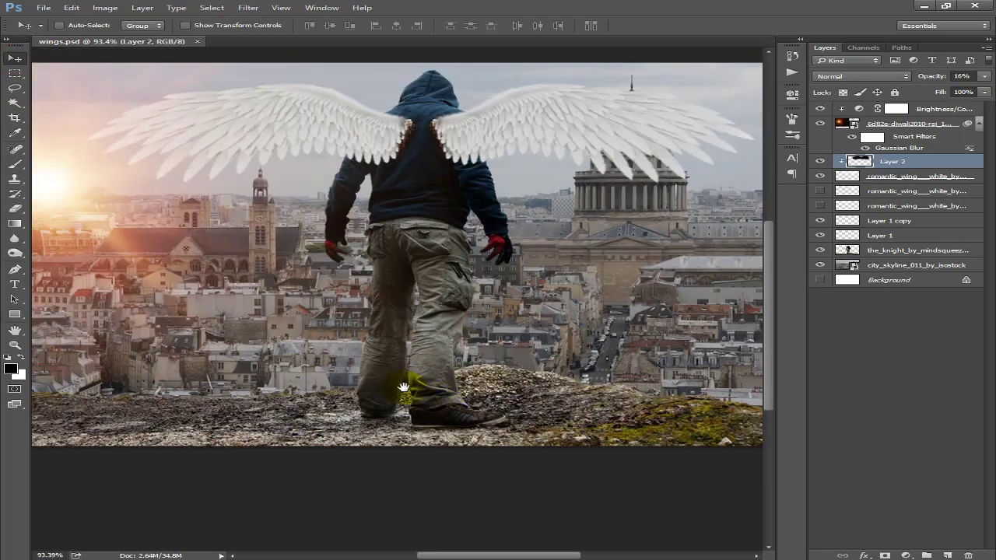
pyautogui.moveTo(405, 383)
pyautogui.mouseDown()
pyautogui.moveTo(482, 294)
pyautogui.moveTo(490, 270)
pyautogui.mouseUp()
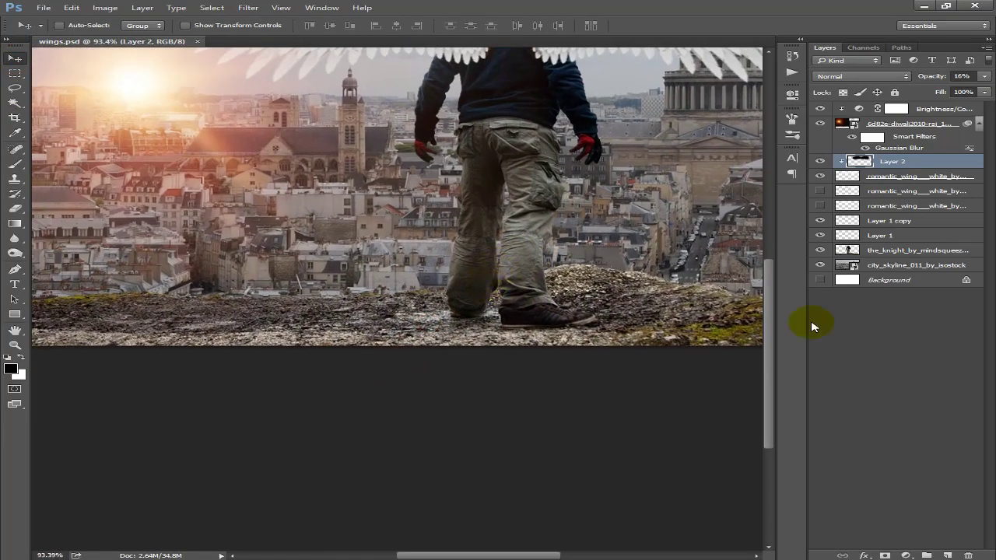
pyautogui.click(875, 251)
pyautogui.moveTo(387, 307); pyautogui.dragTo(543, 320)
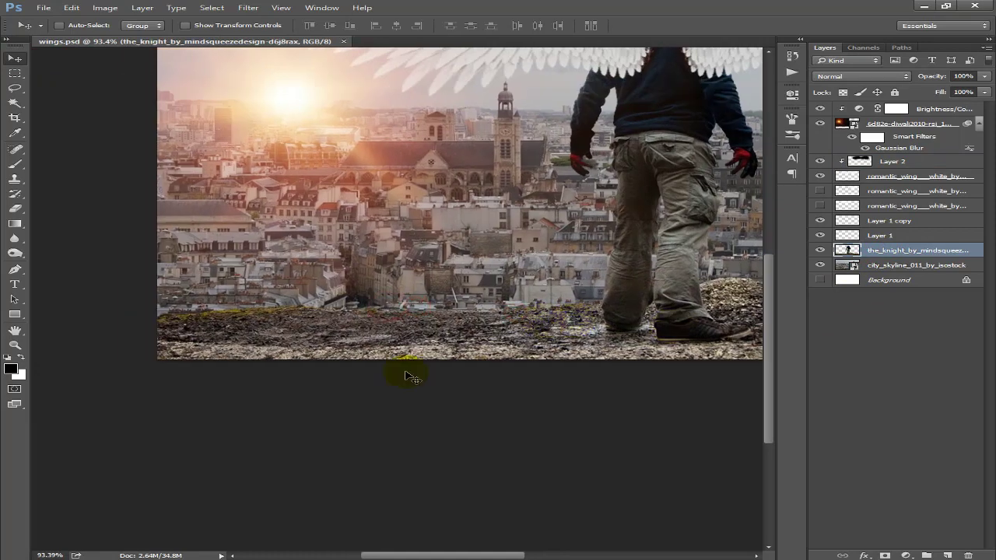
pyautogui.press('o')
pyautogui.scroll(2, 231, 336)
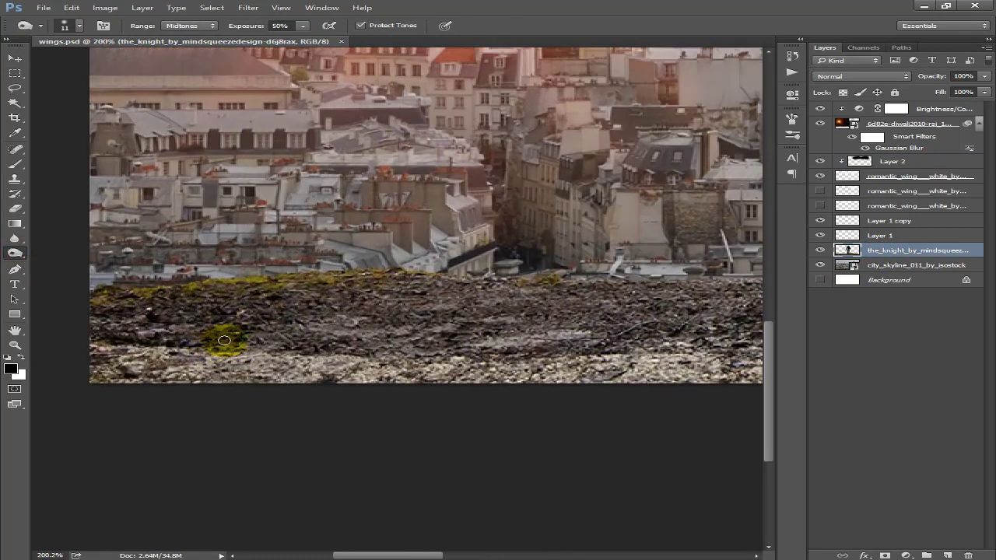
pyautogui.moveTo(232, 337); pyautogui.dragTo(267, 344)
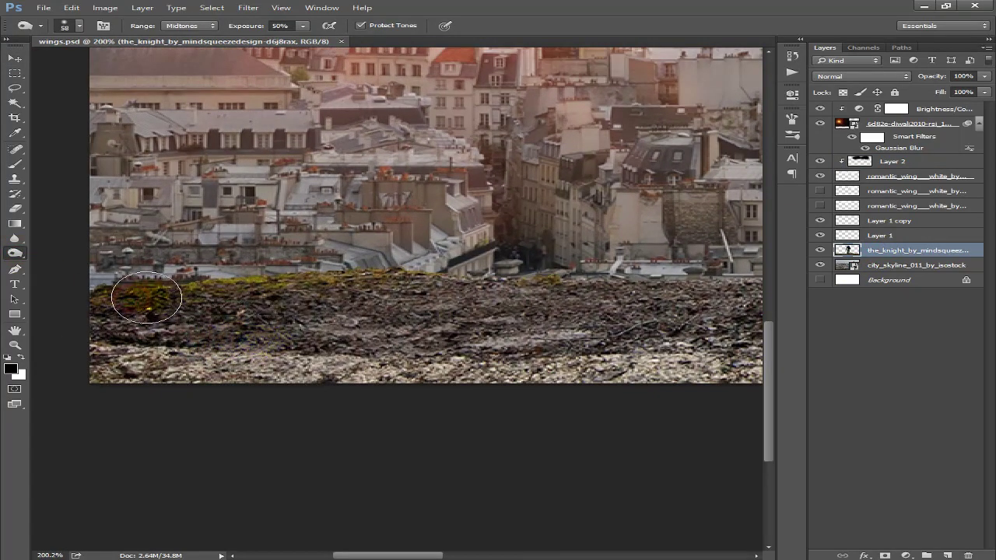
# Step: Dodge the midtones along the mossy ledge and the trouser leg to brighten them
pyautogui.moveTo(292, 296); pyautogui.dragTo(122, 294)
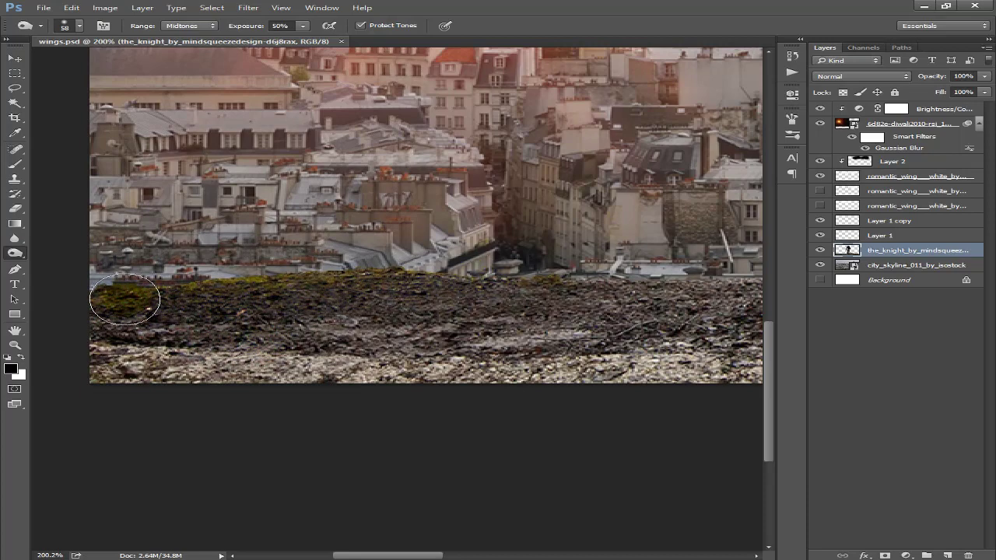
pyautogui.click(637, 354)
pyautogui.moveTo(637, 354); pyautogui.dragTo(355, 356)
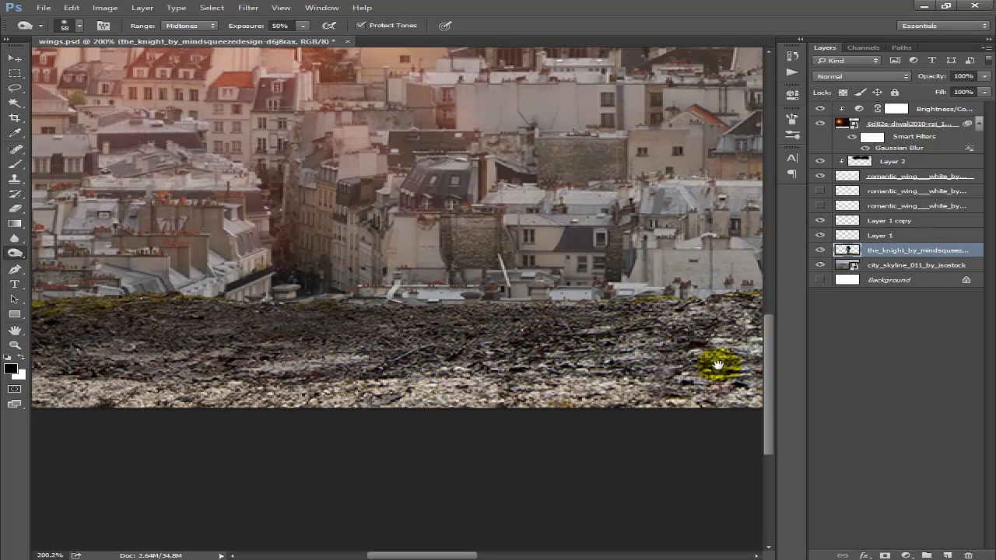
pyautogui.moveTo(719, 363); pyautogui.dragTo(398, 377)
pyautogui.moveTo(527, 312); pyautogui.dragTo(383, 318)
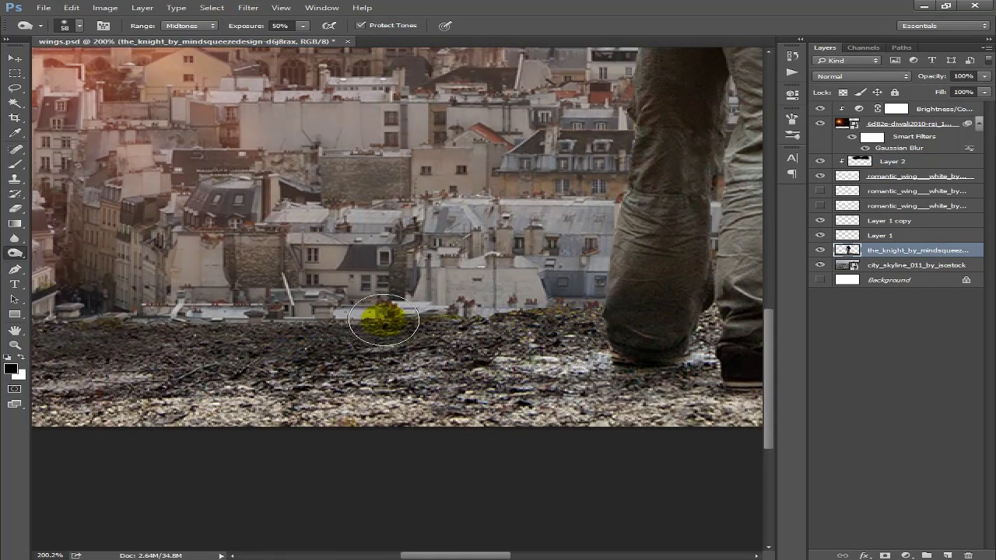
pyautogui.moveTo(455, 388); pyautogui.dragTo(35, 385)
pyautogui.moveTo(701, 366); pyautogui.dragTo(573, 366)
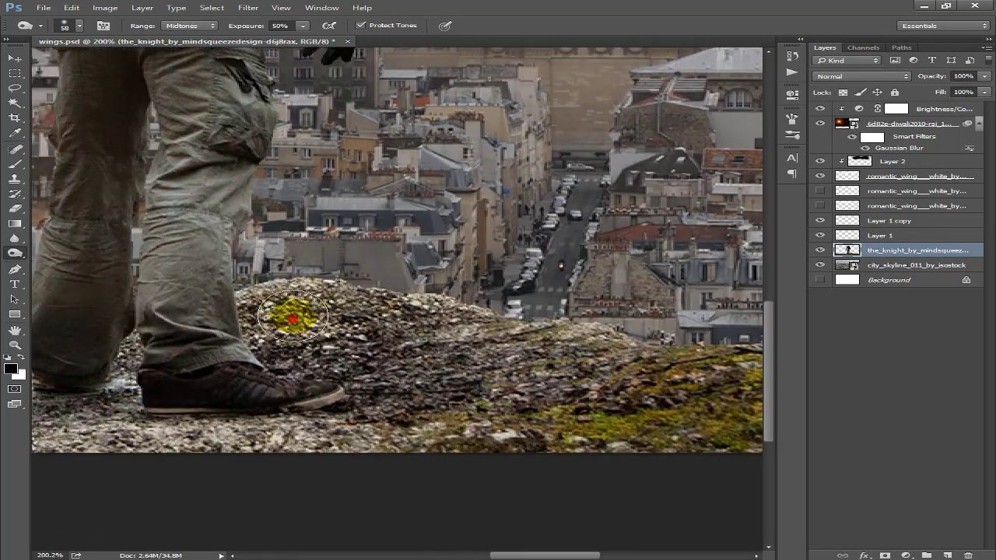
pyautogui.moveTo(289, 312)
pyautogui.mouseDown()
pyautogui.moveTo(306, 291)
pyautogui.moveTo(578, 337)
pyautogui.mouseUp()
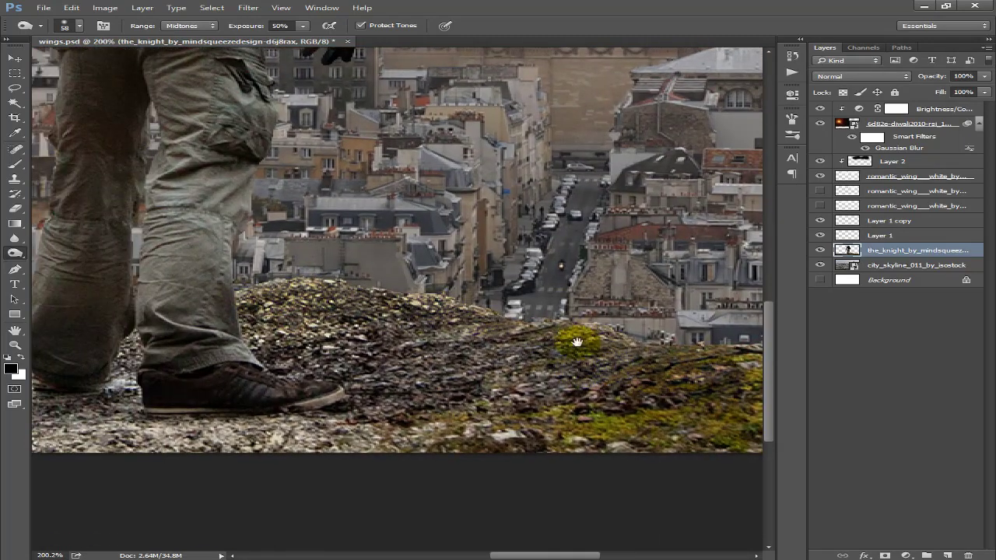
pyautogui.moveTo(614, 372); pyautogui.dragTo(344, 329)
pyautogui.moveTo(513, 338)
pyautogui.mouseDown()
pyautogui.moveTo(574, 345)
pyautogui.moveTo(633, 334)
pyautogui.moveTo(423, 318)
pyautogui.moveTo(400, 289)
pyautogui.mouseUp()
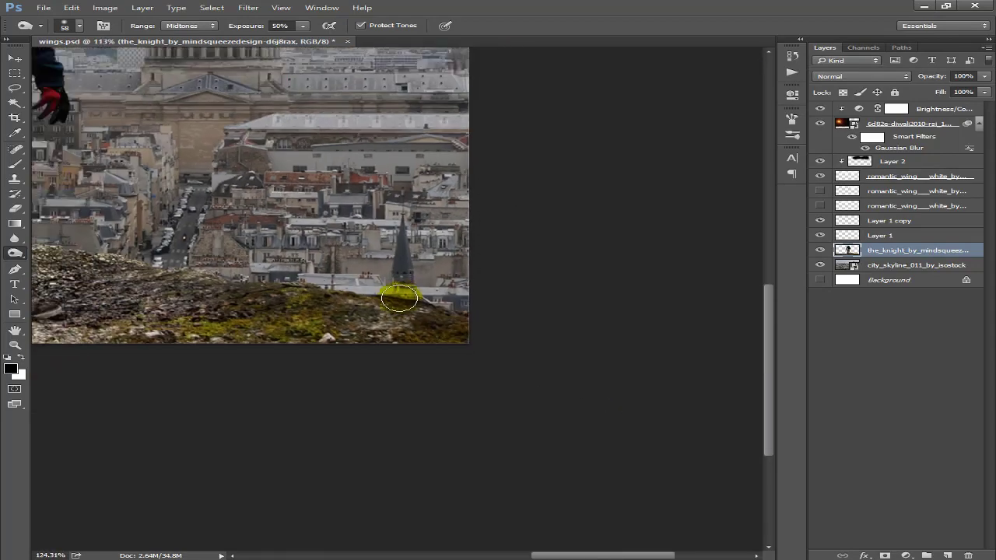
pyautogui.hotkey('ctrl', '0')
pyautogui.moveTo(442, 340); pyautogui.dragTo(452, 335)
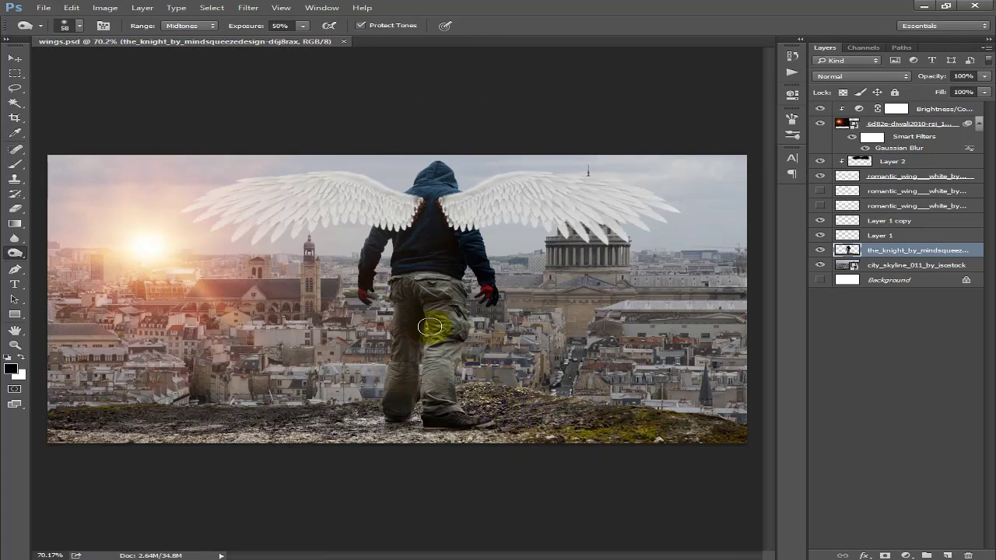
pyautogui.click(367, 374)
# Step: Rasterize the city skyline layer, duplicate it, and convert the copy to a smart object
pyautogui.click(879, 265)
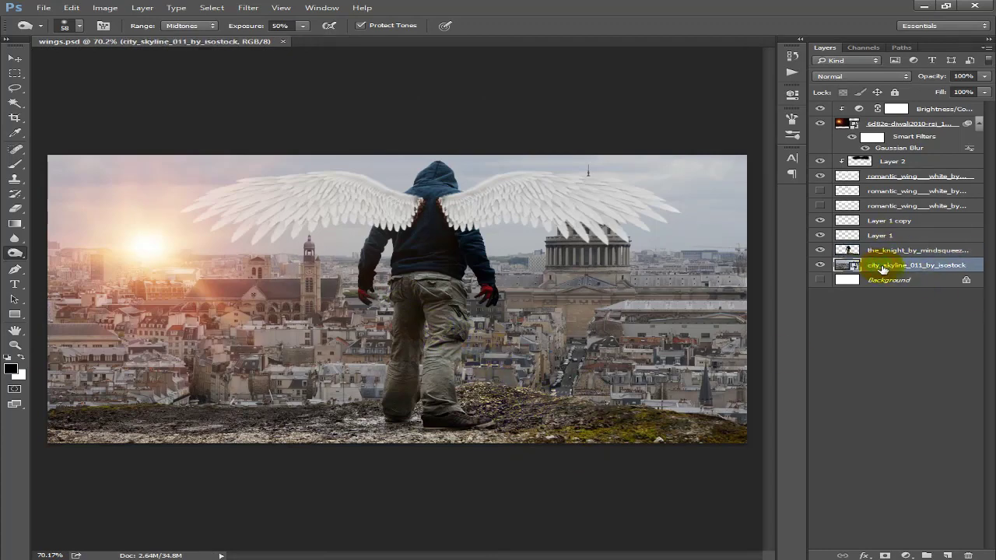
pyautogui.rightClick(883, 266)
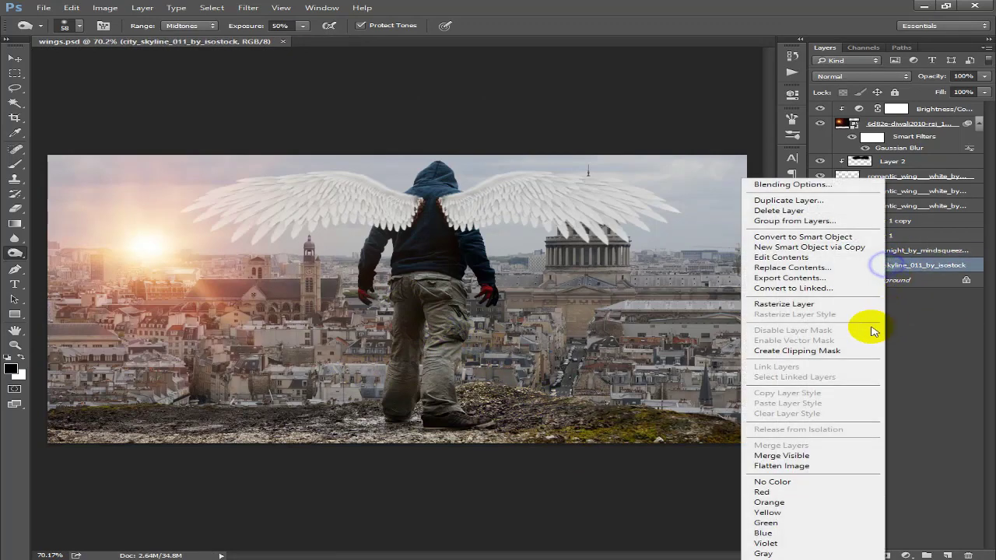
pyautogui.click(787, 304)
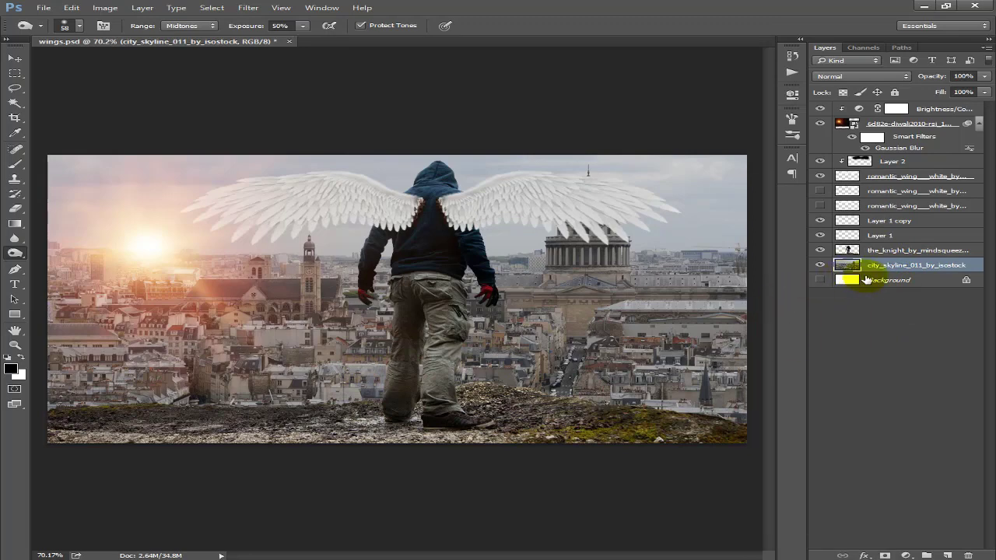
pyautogui.moveTo(867, 279); pyautogui.dragTo(862, 282)
pyautogui.rightClick(863, 281)
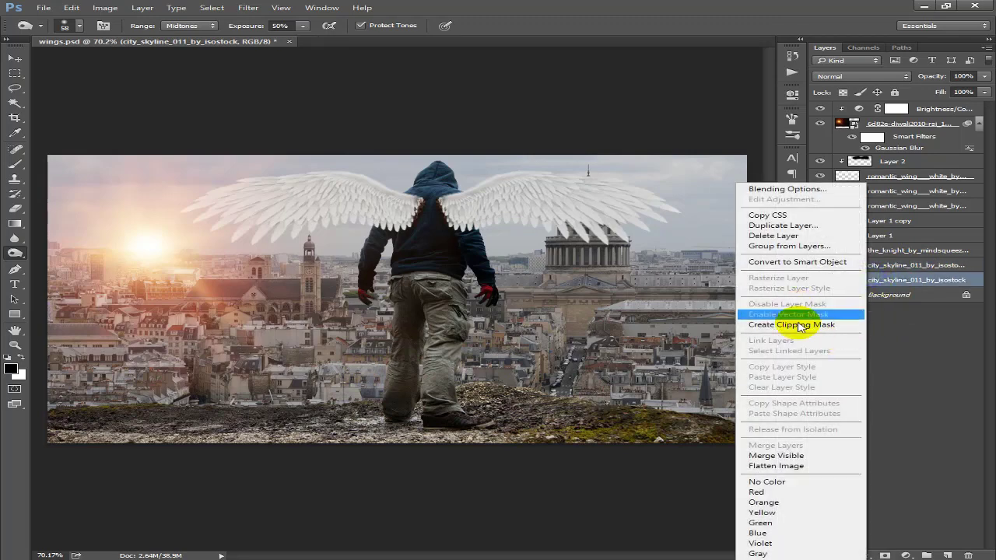
pyautogui.click(796, 262)
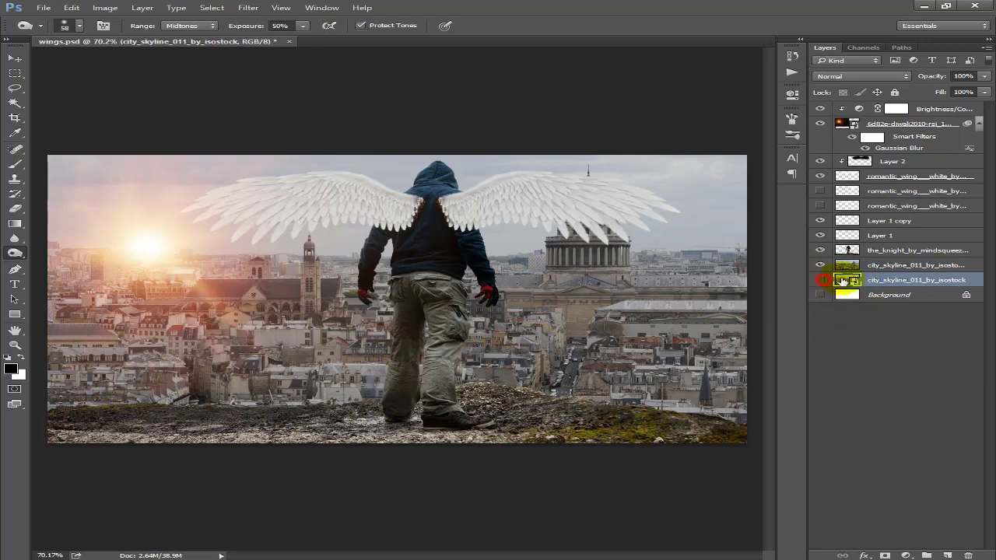
# Step: Apply a subtle Gaussian Blur to the skyline smart-object copy
pyautogui.click(248, 8)
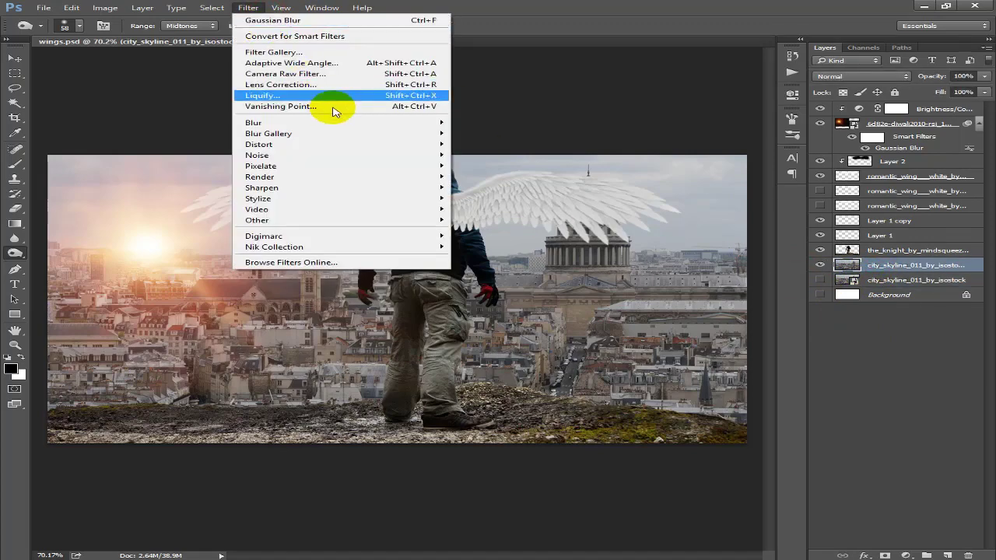
pyautogui.moveTo(254, 123)
pyautogui.click(482, 163)
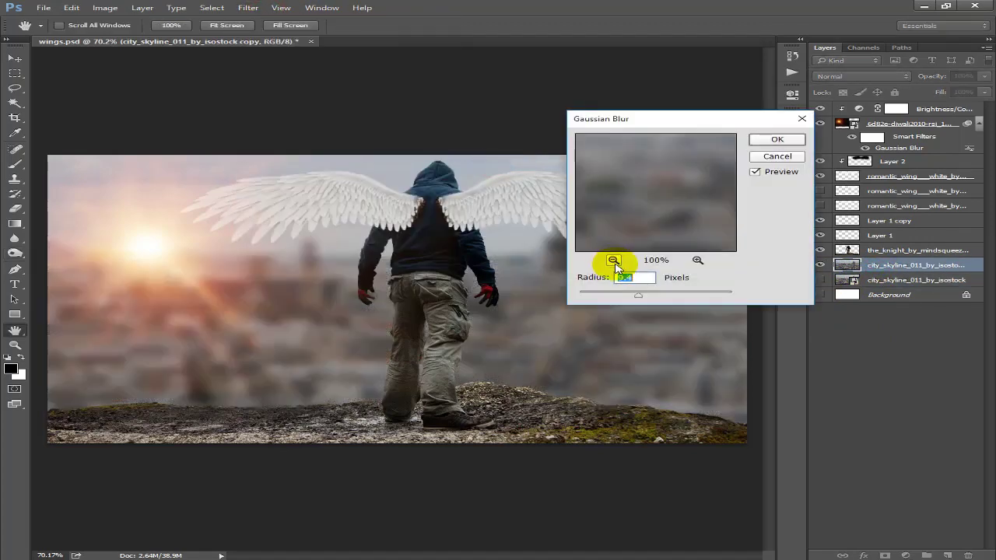
pyautogui.moveTo(638, 295); pyautogui.dragTo(600, 297)
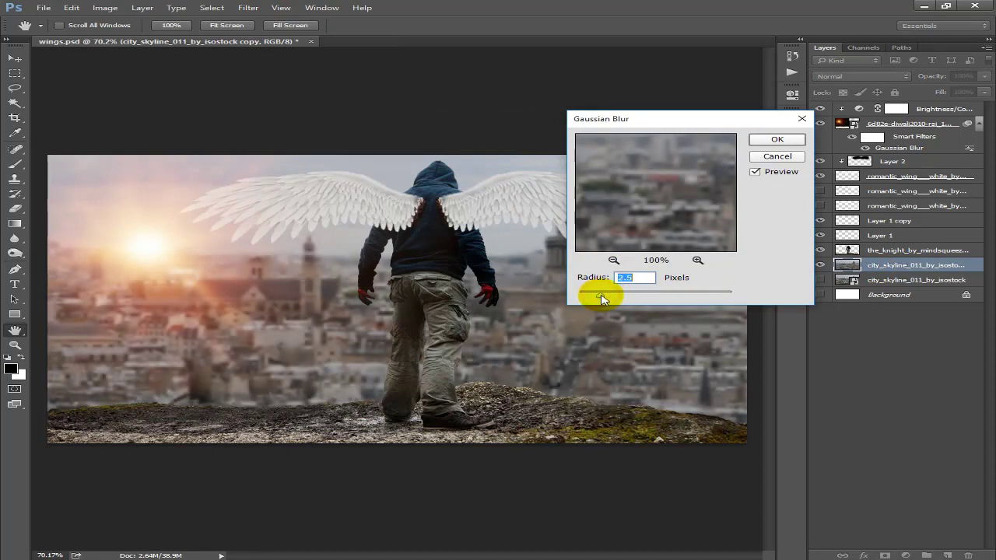
pyautogui.click(767, 140)
pyautogui.press('o')
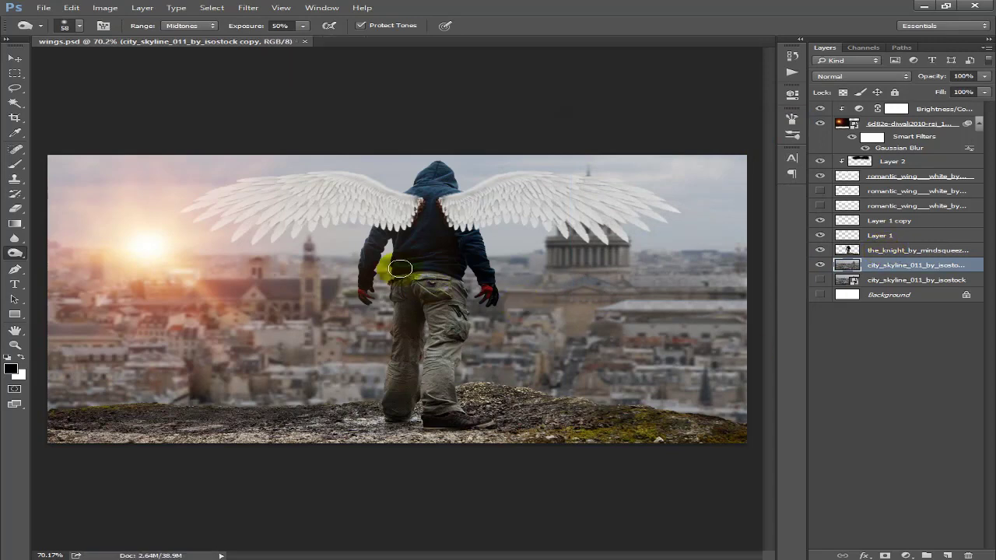
# Step: Add a Vibrance adjustment layer above the Brightness/Contrast layer
pyautogui.click(15, 60)
pyautogui.click(933, 110)
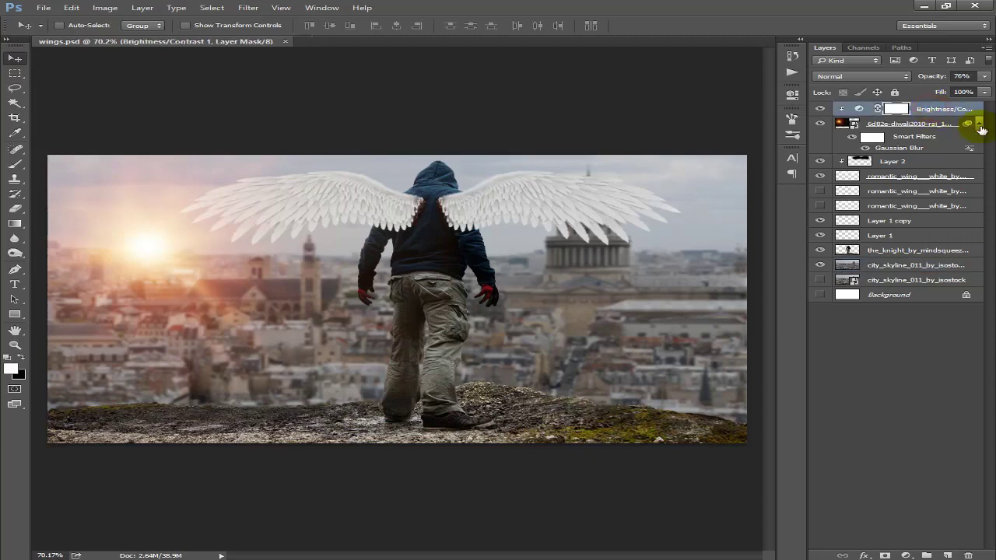
pyautogui.click(980, 124)
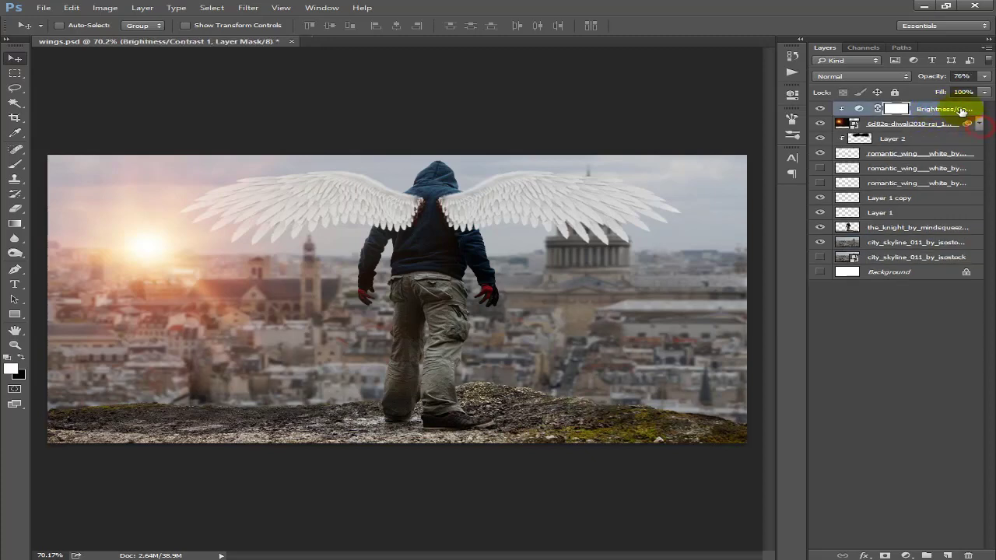
pyautogui.click(907, 556)
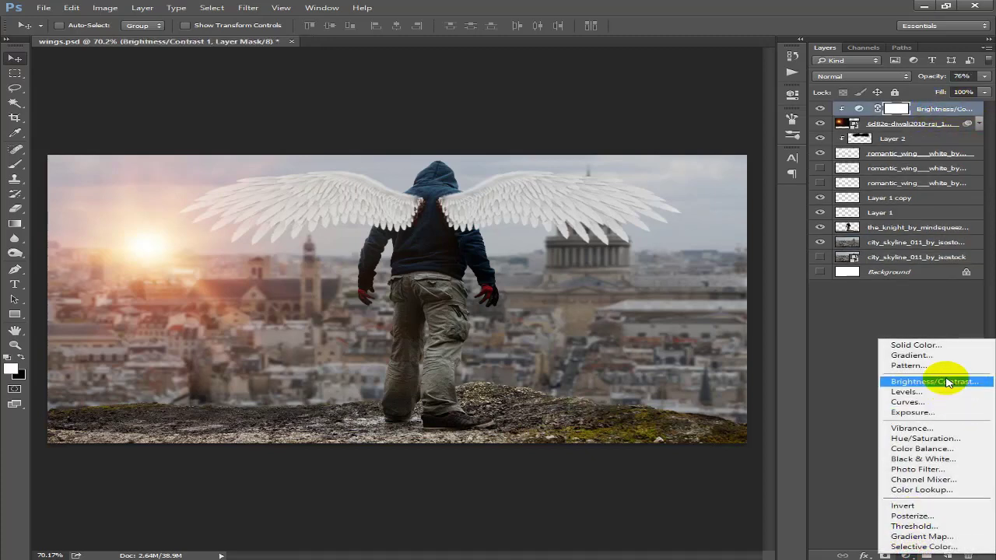
pyautogui.click(926, 429)
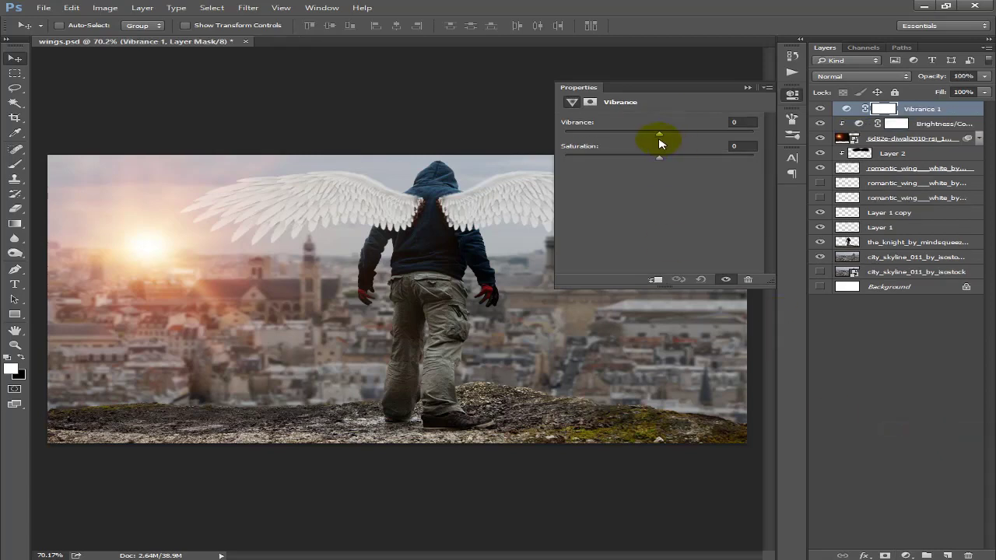
# Step: Set the Vibrance adjustment to Vibrance +60 and Saturation +7
pyautogui.moveTo(709, 140); pyautogui.dragTo(752, 139)
pyautogui.moveTo(660, 161); pyautogui.dragTo(666, 161)
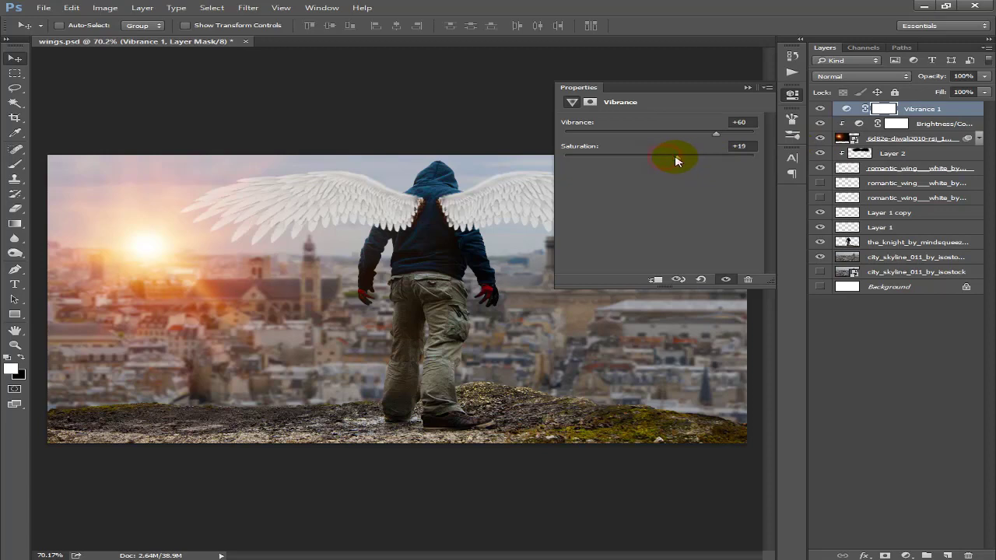
pyautogui.click(746, 89)
pyautogui.click(906, 555)
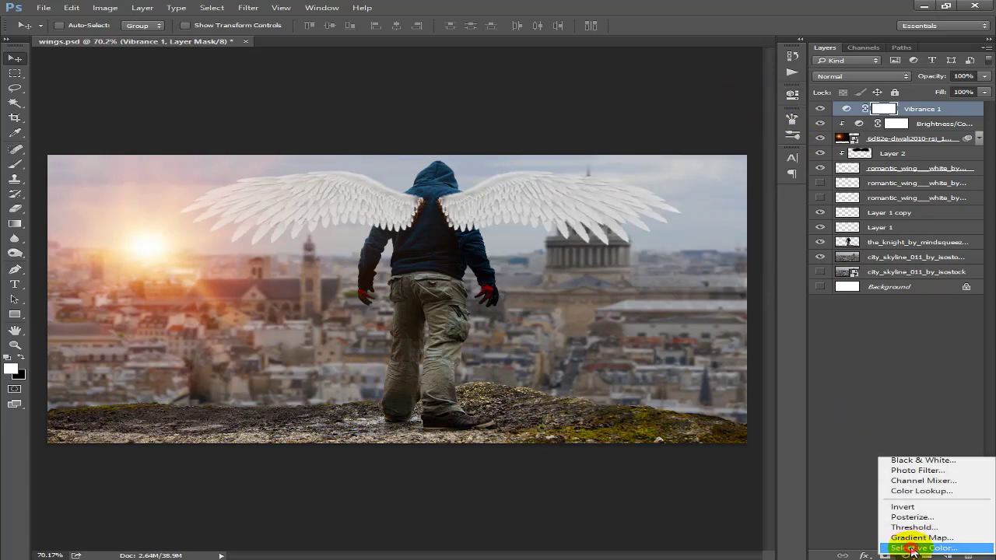
# Step: Add a Selective Color layer with Reds at Cyan −28, Magenta +4, Black +42
pyautogui.click(912, 548)
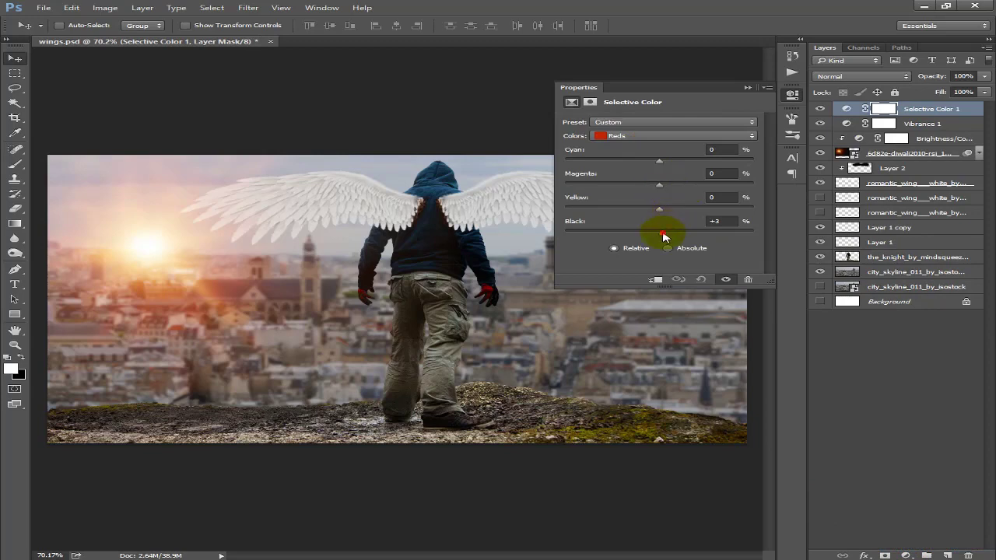
pyautogui.moveTo(664, 237); pyautogui.dragTo(712, 238)
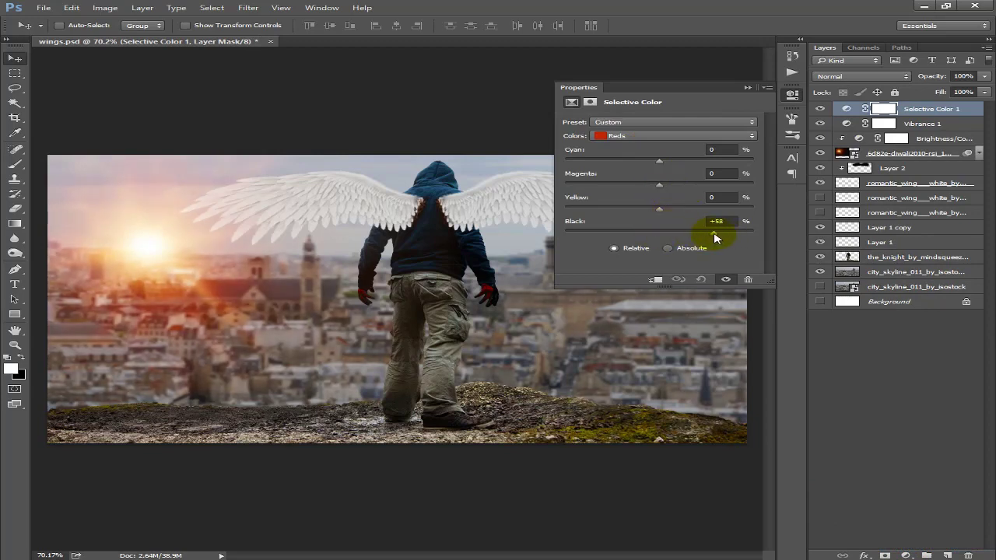
pyautogui.moveTo(659, 185); pyautogui.dragTo(666, 189)
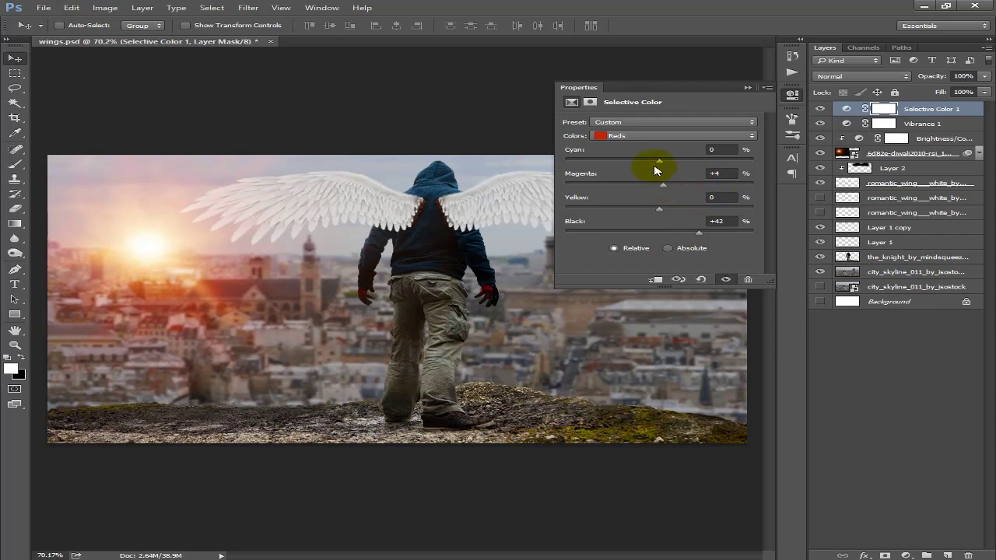
pyautogui.moveTo(720, 163); pyautogui.dragTo(631, 162)
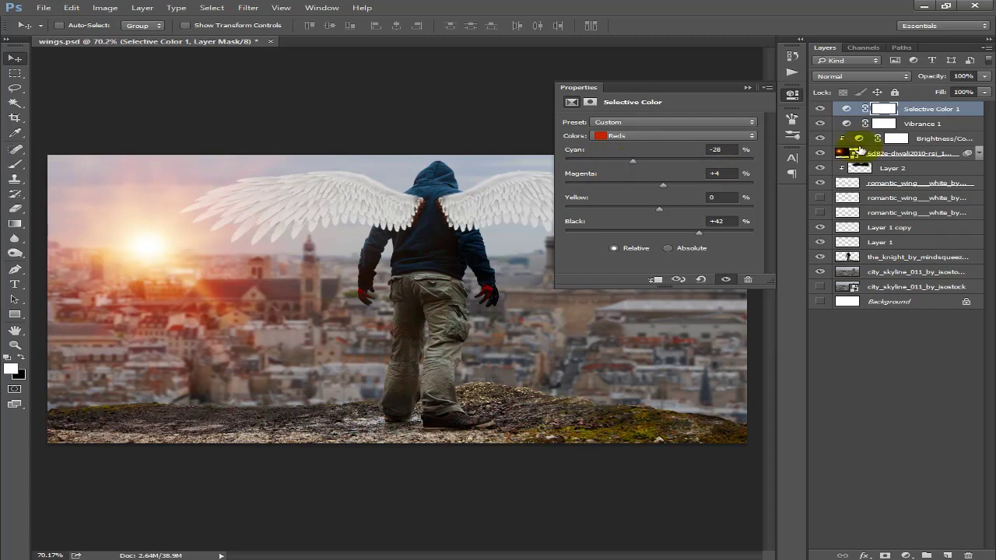
pyautogui.click(820, 156)
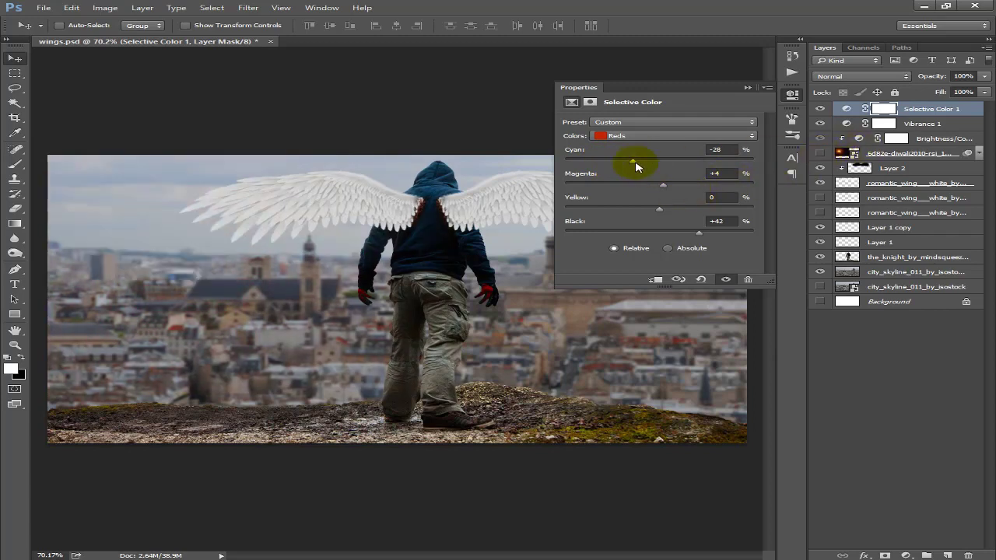
pyautogui.moveTo(700, 165)
pyautogui.mouseDown()
pyautogui.moveTo(611, 156)
pyautogui.moveTo(571, 165)
pyautogui.mouseUp()
# Step: Set the Selective Color Greens to Magenta −45 and Black +46
pyautogui.click(667, 137)
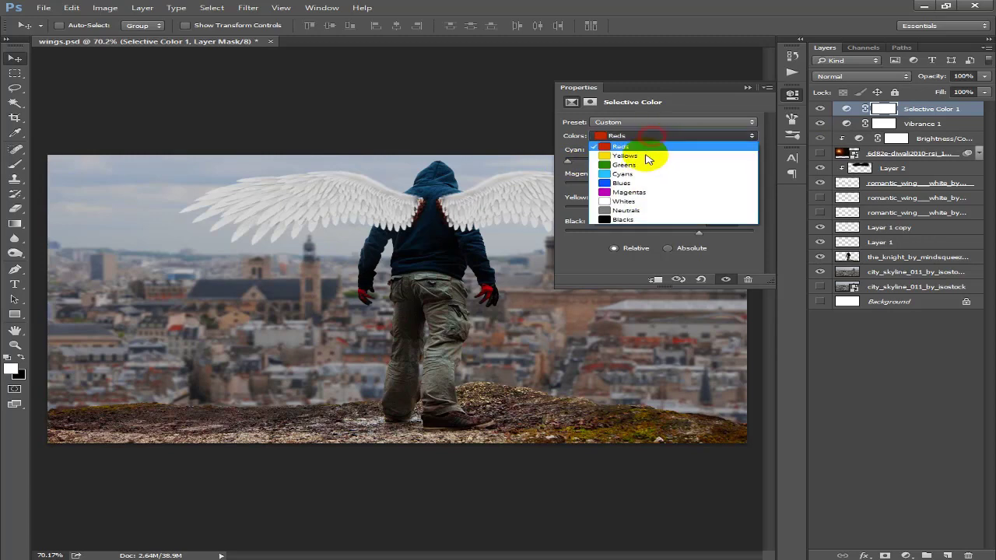
pyautogui.click(626, 165)
pyautogui.moveTo(659, 189)
pyautogui.mouseDown()
pyautogui.moveTo(707, 189)
pyautogui.moveTo(619, 187)
pyautogui.mouseUp()
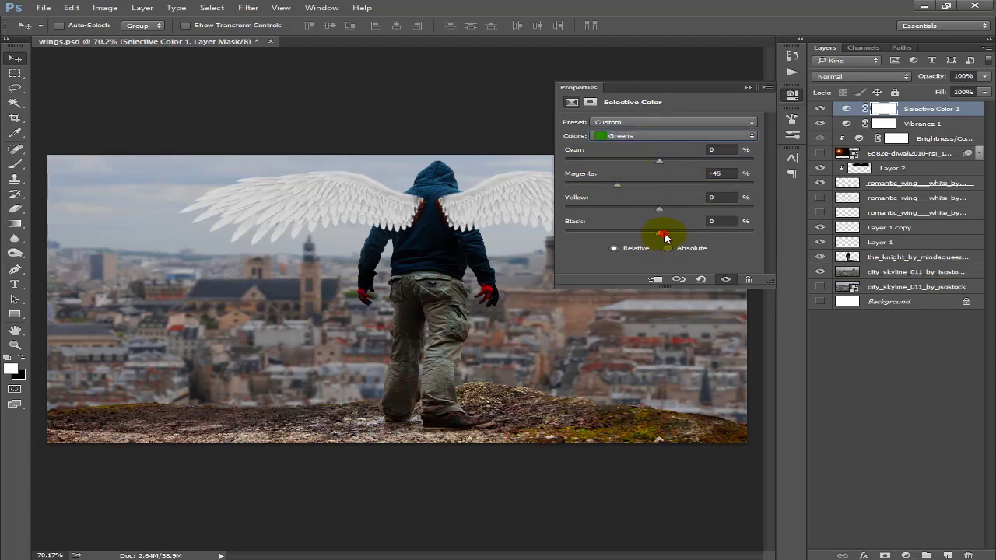
pyautogui.moveTo(664, 233); pyautogui.dragTo(704, 233)
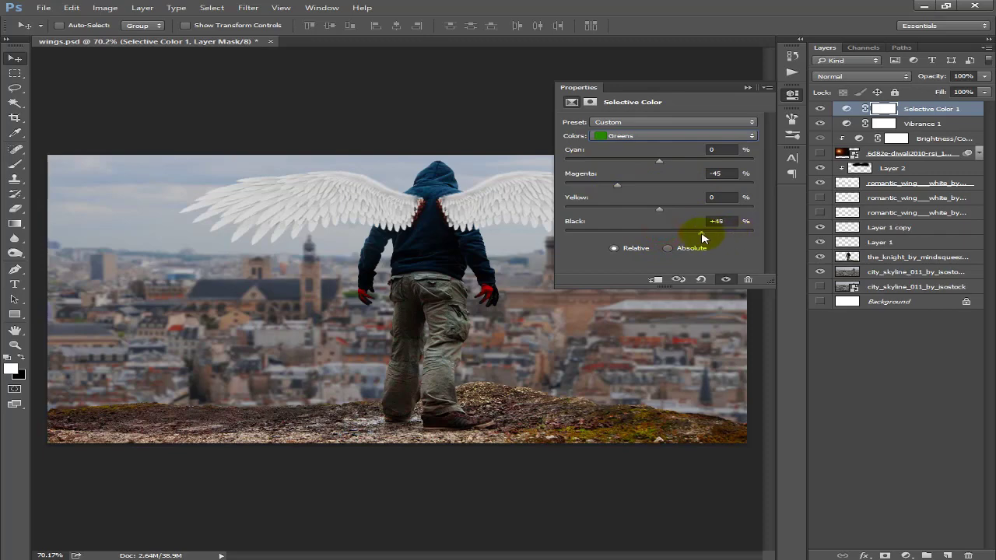
# Step: Move the sun-flare light layer to the top of the stack and make it visible
pyautogui.click(749, 89)
pyautogui.moveTo(878, 154); pyautogui.dragTo(844, 110)
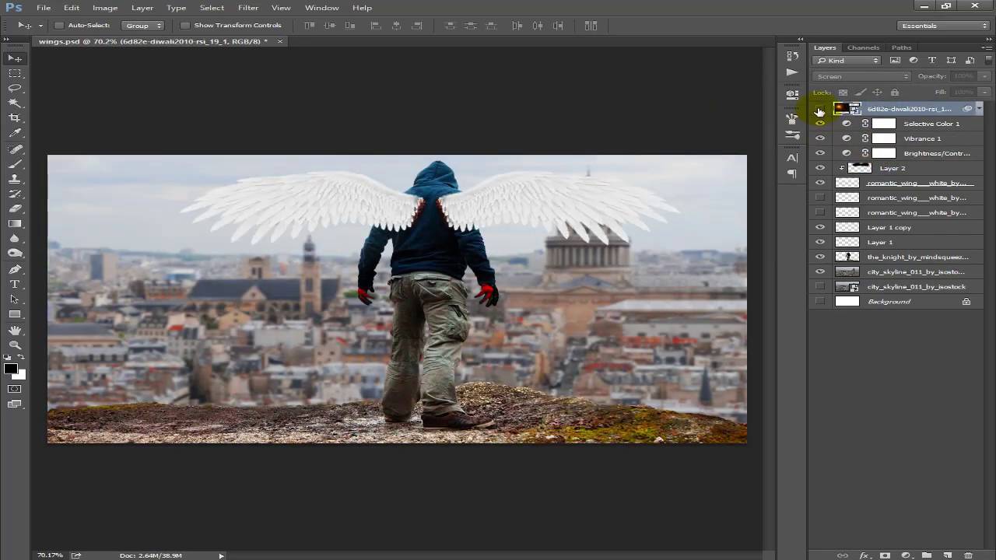
pyautogui.click(820, 110)
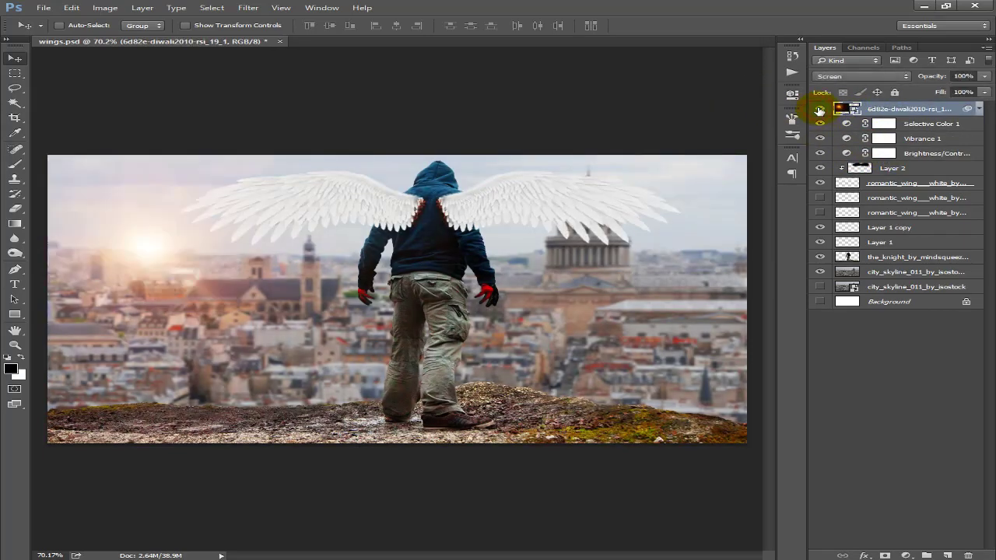
# Step: Clip the three adjustment layers and stamp all visible layers into Layer 3
pyautogui.keyDown('alt'); pyautogui.click(911, 160); pyautogui.keyUp('alt')
pyautogui.keyDown('alt'); pyautogui.click(912, 146); pyautogui.keyUp('alt')
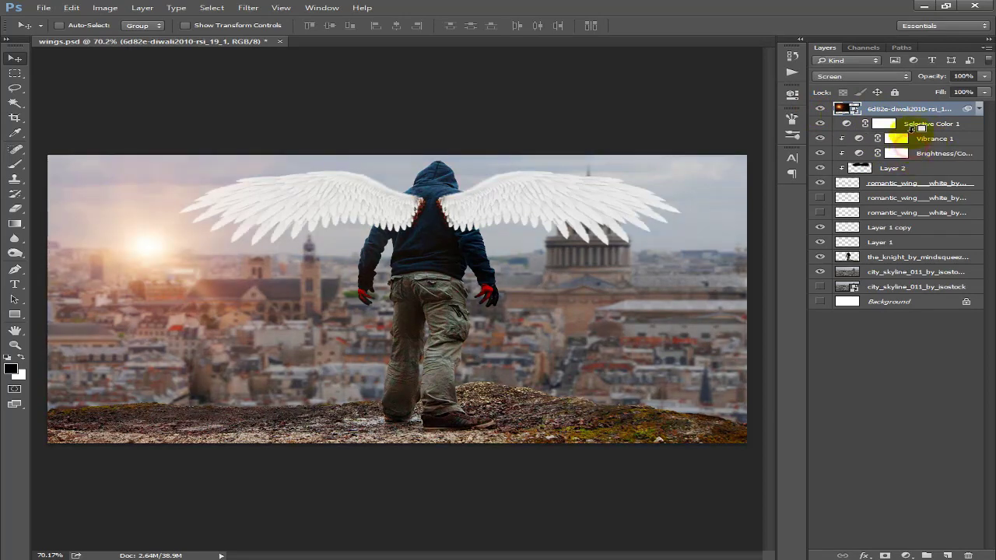
pyautogui.keyDown('alt'); pyautogui.click(912, 130); pyautogui.keyUp('alt')
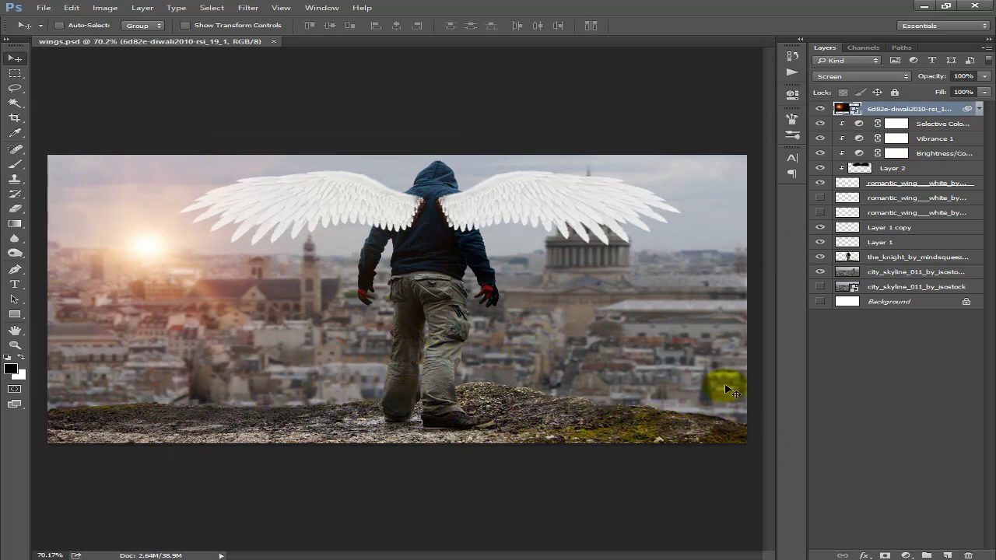
pyautogui.hotkey('ctrl', 'shift', 'alt', 'e')
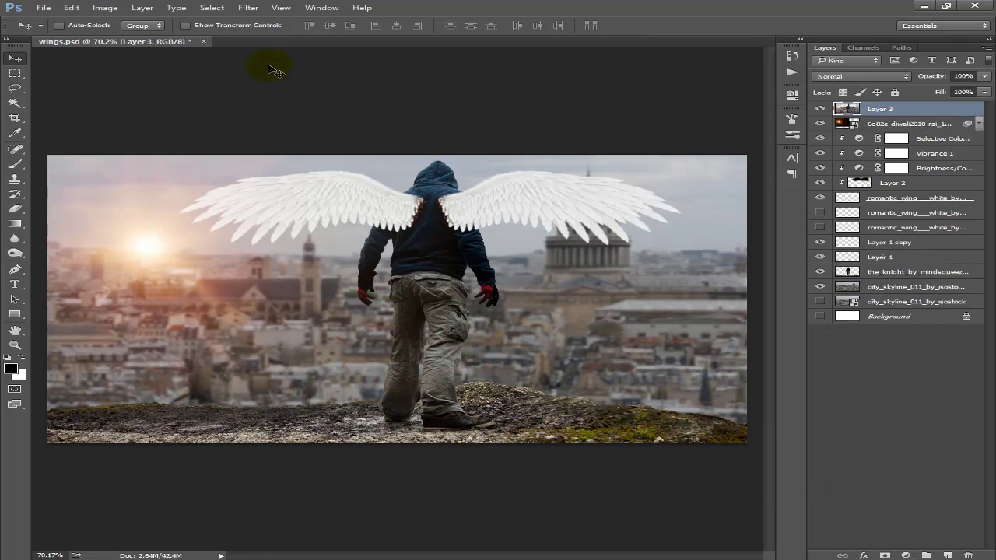
pyautogui.click(248, 7)
pyautogui.moveTo(274, 247)
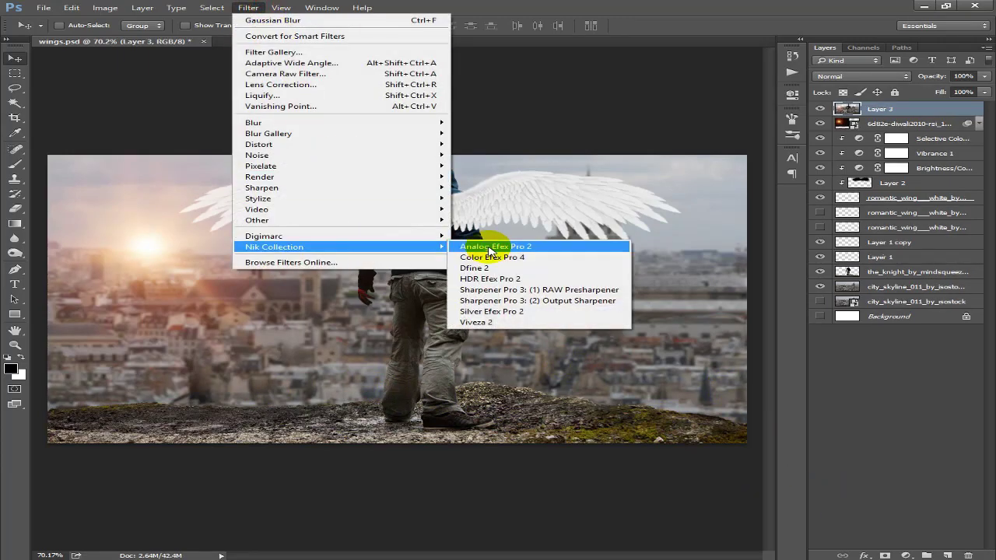
# Step: Add a Camera Raw radial filter around the sun, affecting its inside, at Exposure +0.20
pyautogui.click(312, 73)
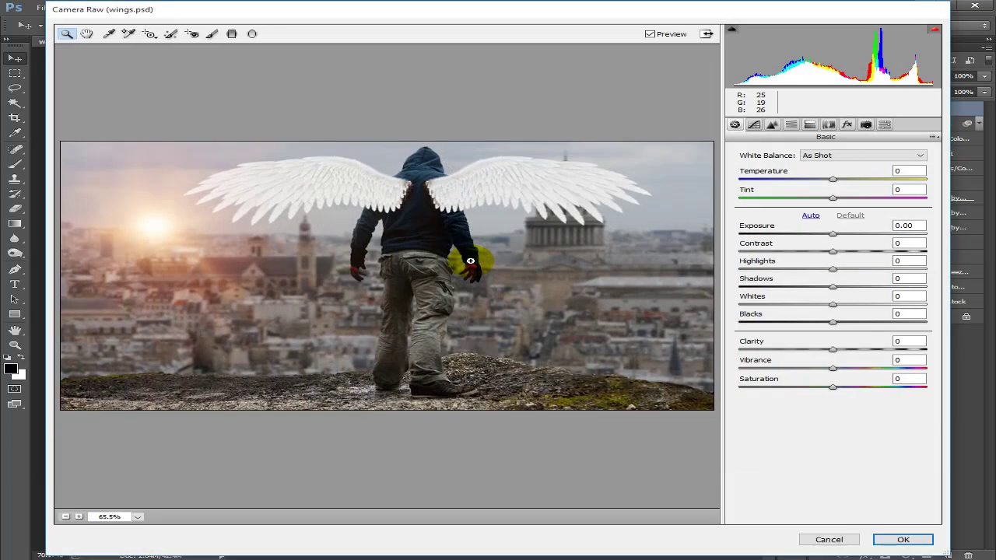
pyautogui.click(251, 34)
pyautogui.moveTo(160, 229); pyautogui.dragTo(189, 253)
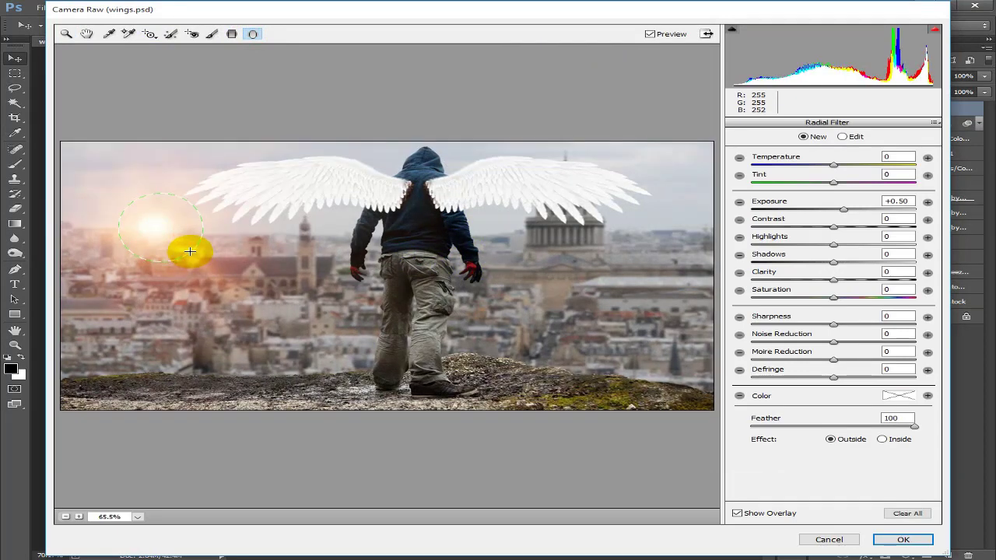
pyautogui.click(882, 439)
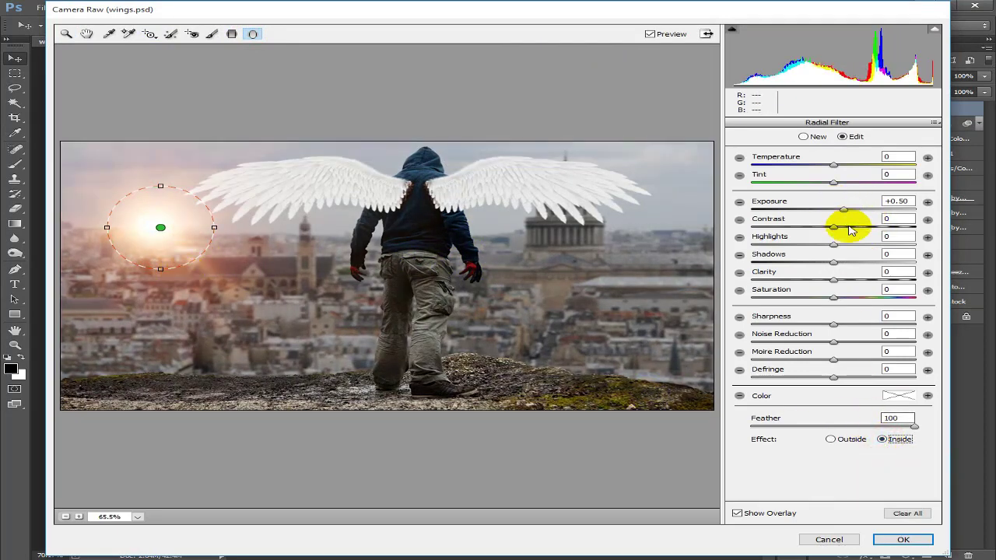
pyautogui.moveTo(847, 213); pyautogui.dragTo(844, 213)
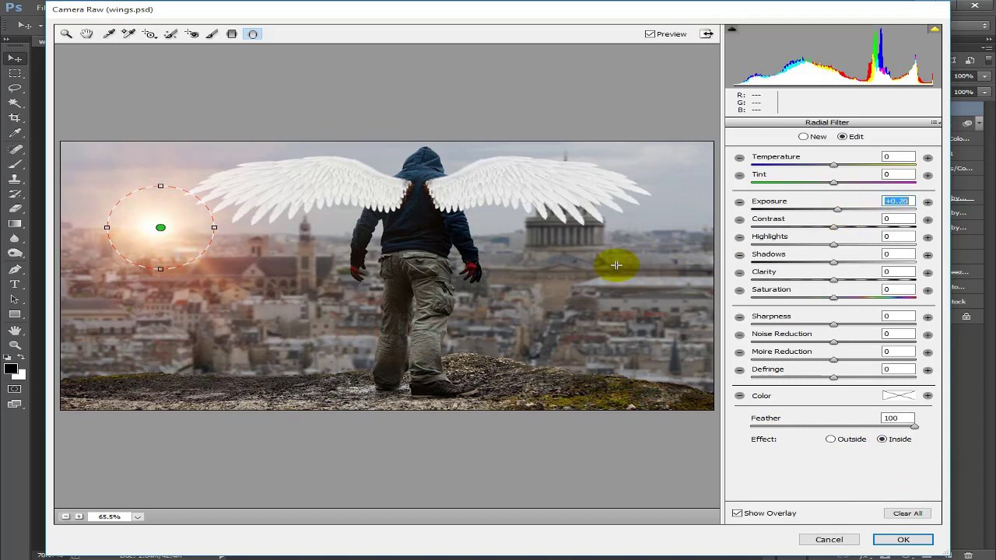
pyautogui.click(527, 285)
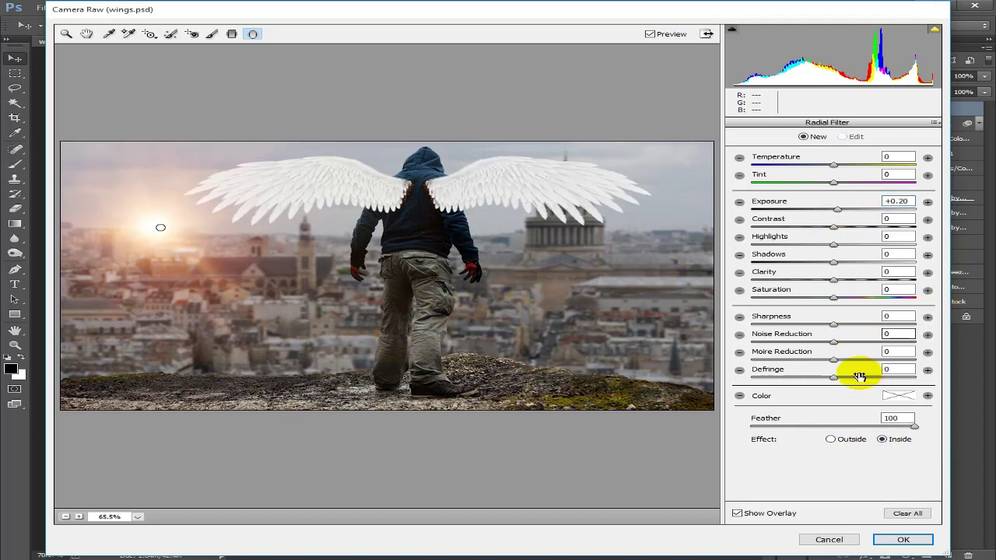
# Step: Set Camera Raw Basic to Clarity +8, Vibrance +65 and Saturation +18
pyautogui.click(74, 36)
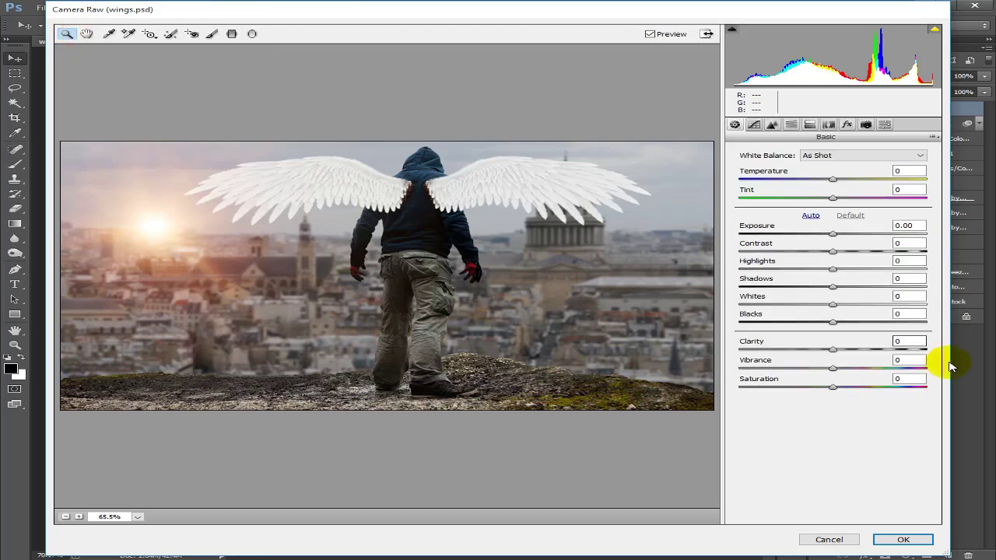
pyautogui.moveTo(833, 350)
pyautogui.mouseDown()
pyautogui.moveTo(849, 349)
pyautogui.moveTo(835, 353)
pyautogui.mouseUp()
pyautogui.press('Up')
pyautogui.press('Up')
pyautogui.press('Up')
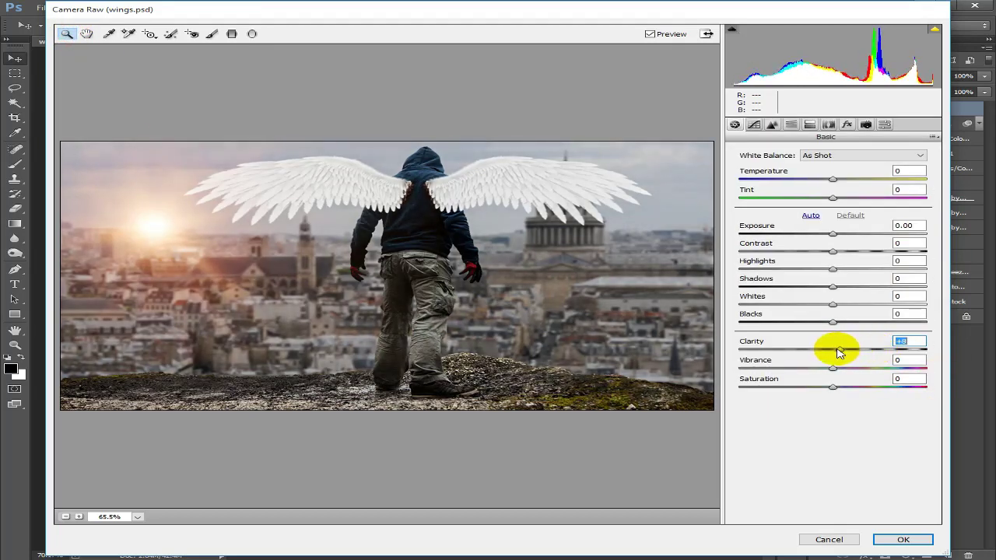
pyautogui.press('Up')
pyautogui.press('Up')
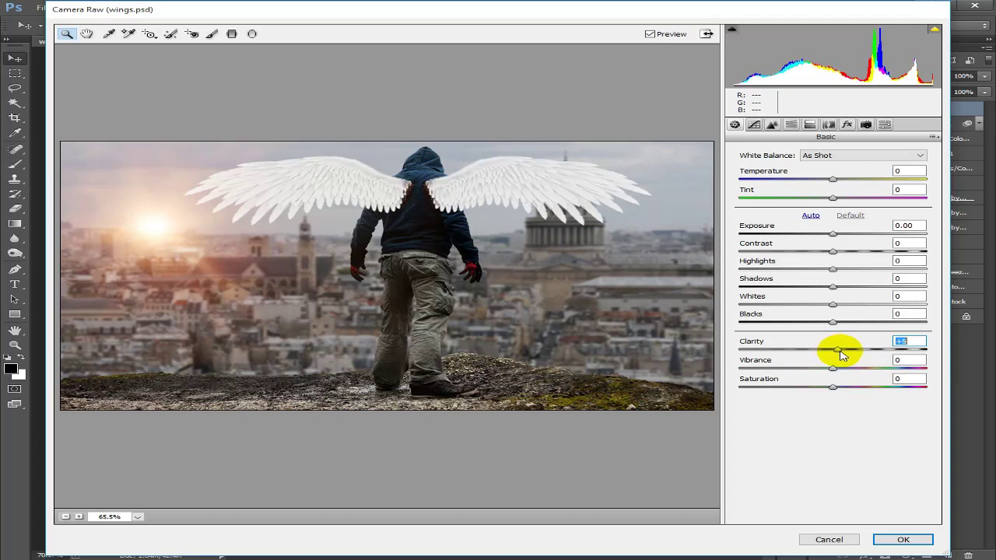
pyautogui.moveTo(834, 368)
pyautogui.mouseDown()
pyautogui.moveTo(902, 372)
pyautogui.moveTo(892, 372)
pyautogui.mouseUp()
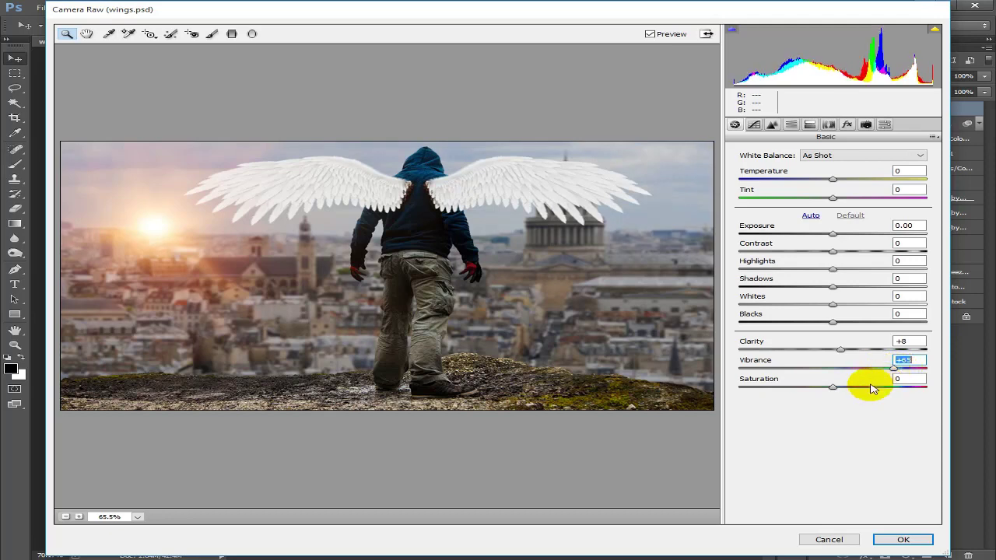
pyautogui.moveTo(836, 387)
pyautogui.mouseDown()
pyautogui.moveTo(872, 389)
pyautogui.moveTo(853, 391)
pyautogui.mouseUp()
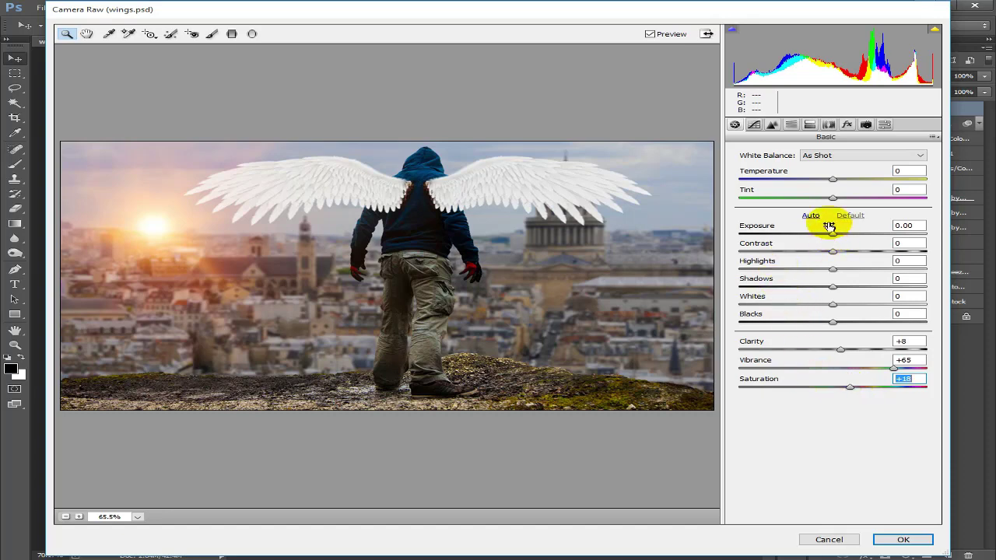
# Step: Cool the white balance to Temperature −8, Tint −3, lower Whites to −24, and apply
pyautogui.moveTo(833, 179)
pyautogui.mouseDown()
pyautogui.moveTo(823, 180)
pyautogui.moveTo(830, 200)
pyautogui.mouseUp()
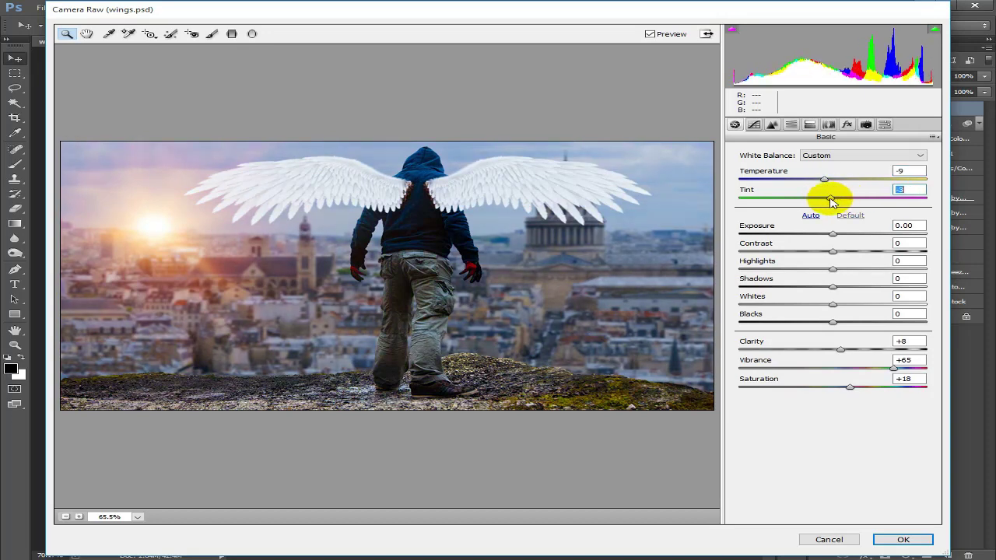
pyautogui.moveTo(826, 180)
pyautogui.mouseDown()
pyautogui.moveTo(808, 184)
pyautogui.moveTo(828, 187)
pyautogui.mouseUp()
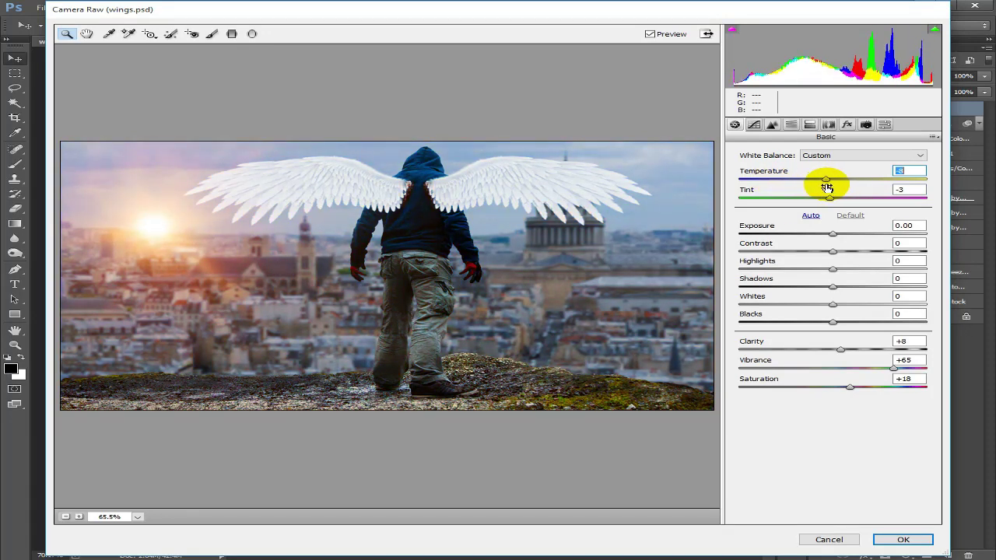
pyautogui.moveTo(833, 304)
pyautogui.mouseDown()
pyautogui.moveTo(861, 307)
pyautogui.moveTo(810, 304)
pyautogui.mouseUp()
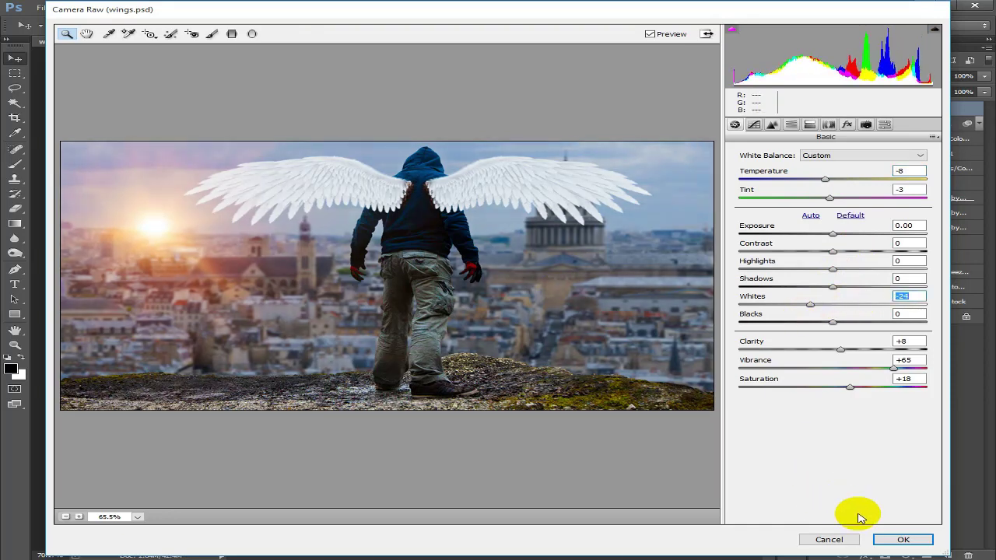
pyautogui.click(888, 539)
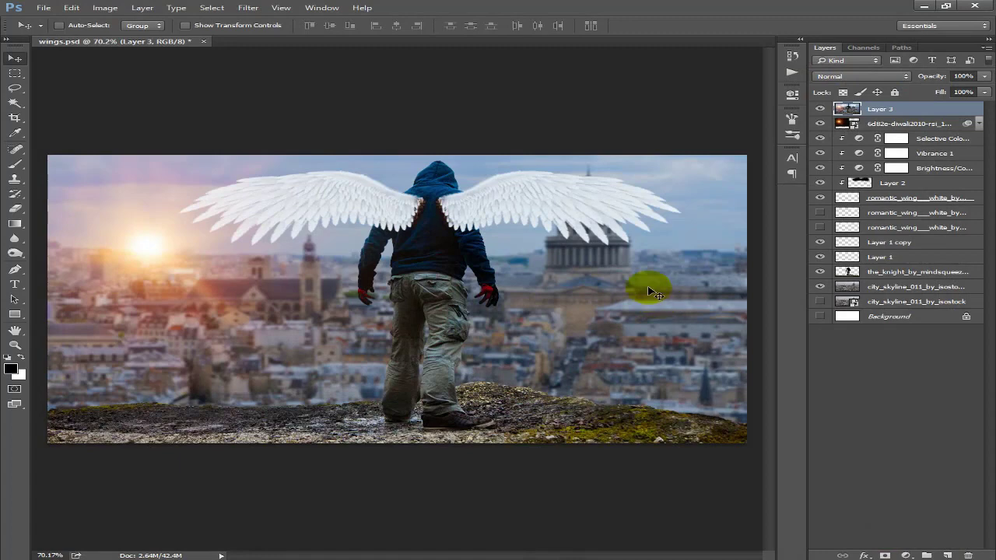
# Step: Duplicate Layer 3 and open it in Viveza 2 with a before/after split preview
pyautogui.moveTo(659, 175); pyautogui.dragTo(647, 158)
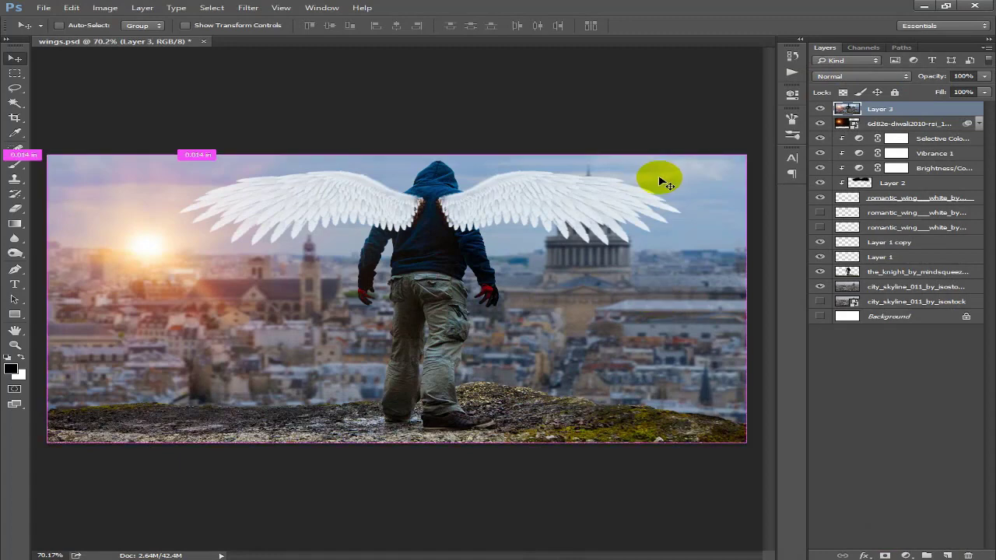
pyautogui.click(248, 7)
pyautogui.moveTo(274, 247)
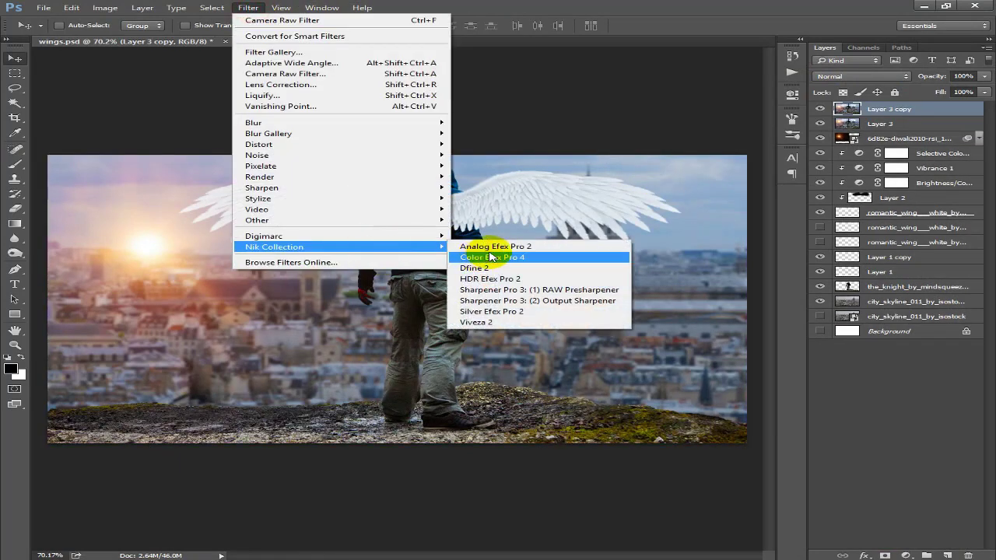
pyautogui.click(518, 322)
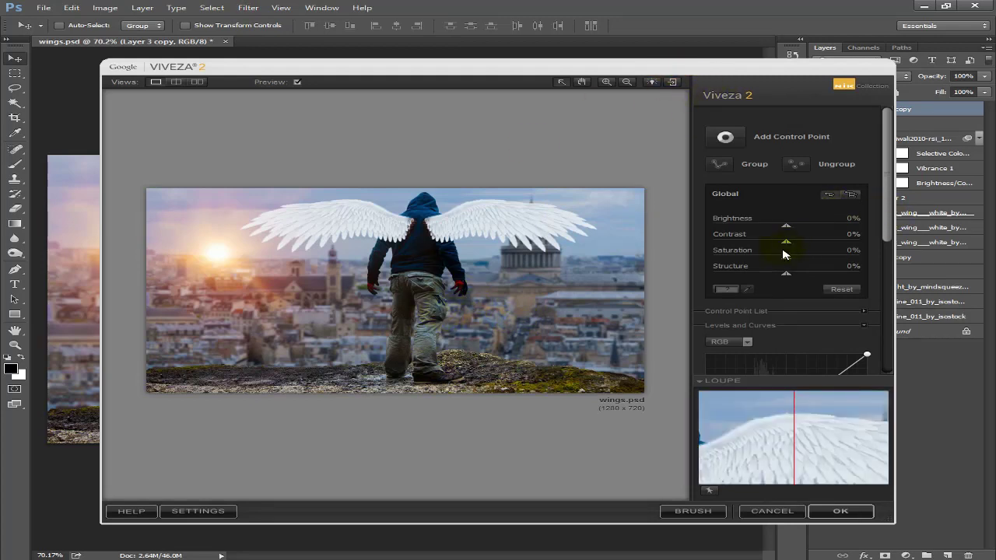
pyautogui.click(176, 82)
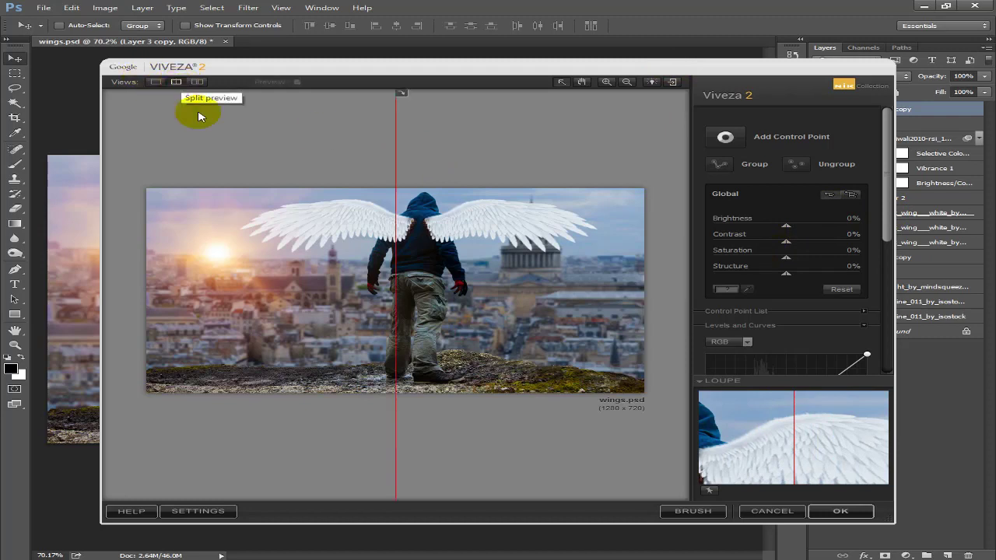
pyautogui.click(400, 93)
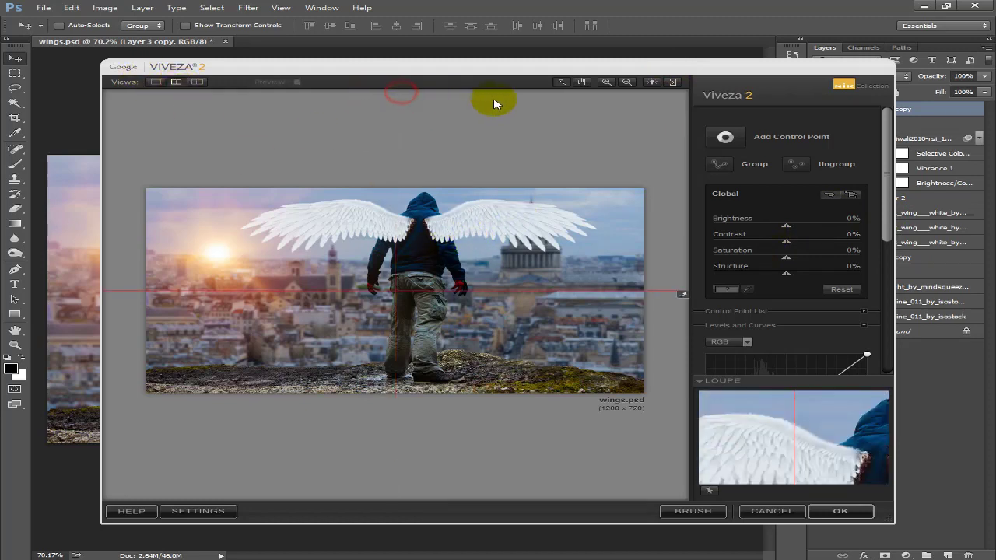
pyautogui.click(682, 293)
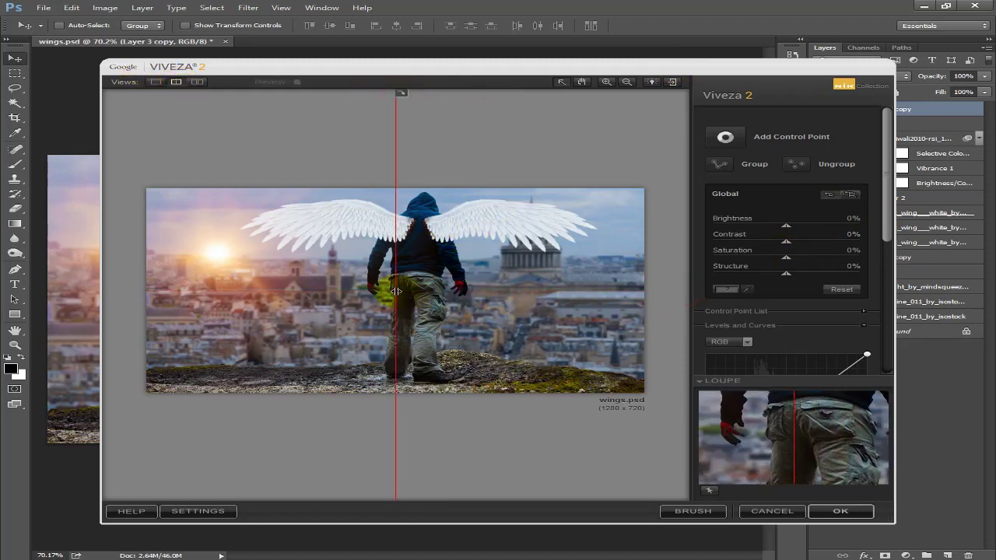
pyautogui.moveTo(400, 291); pyautogui.dragTo(395, 303)
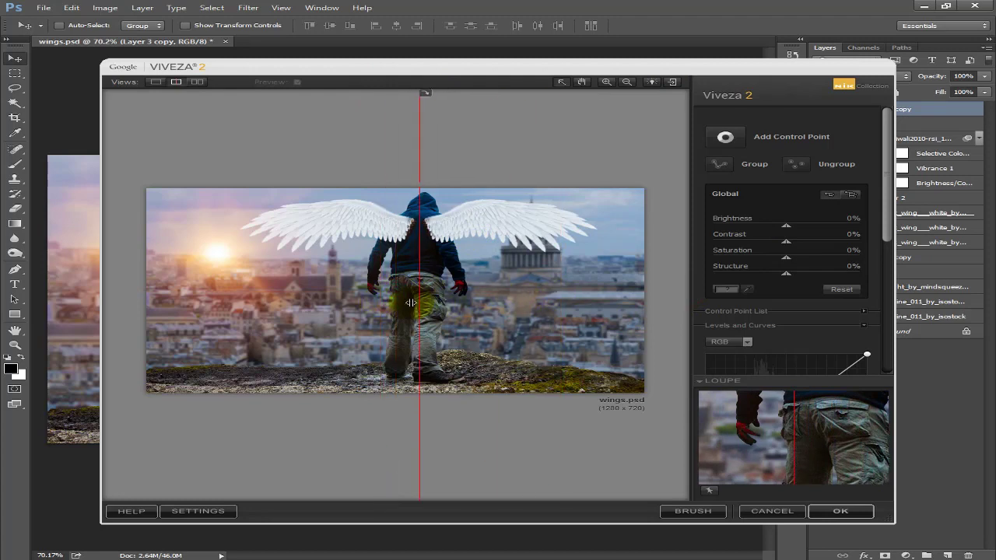
pyautogui.click(197, 81)
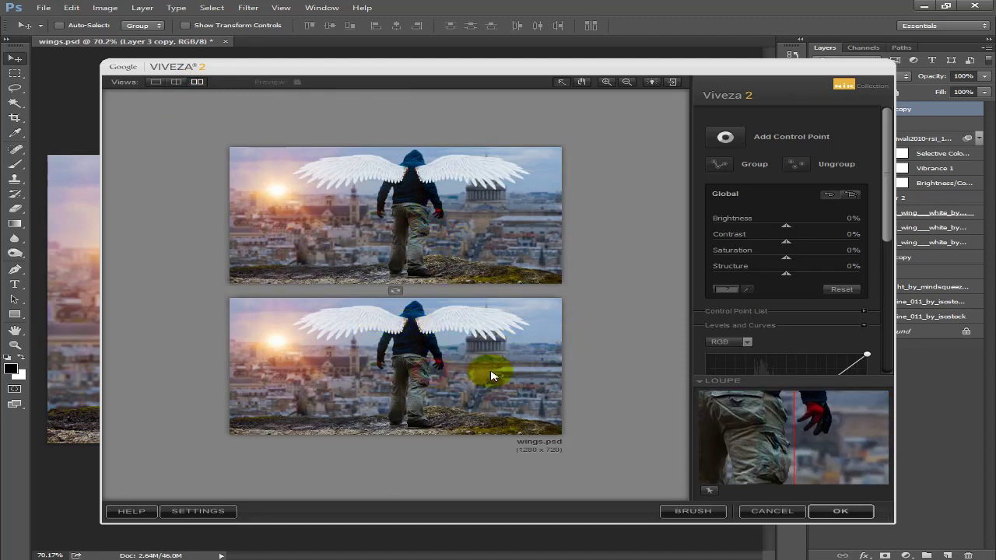
# Step: Grade with Brightness −1%, Contrast 18%, Saturation 36%, Structure 3% and return it as a masked layer
pyautogui.moveTo(788, 228)
pyautogui.mouseDown()
pyautogui.moveTo(805, 228)
pyautogui.moveTo(790, 230)
pyautogui.mouseUp()
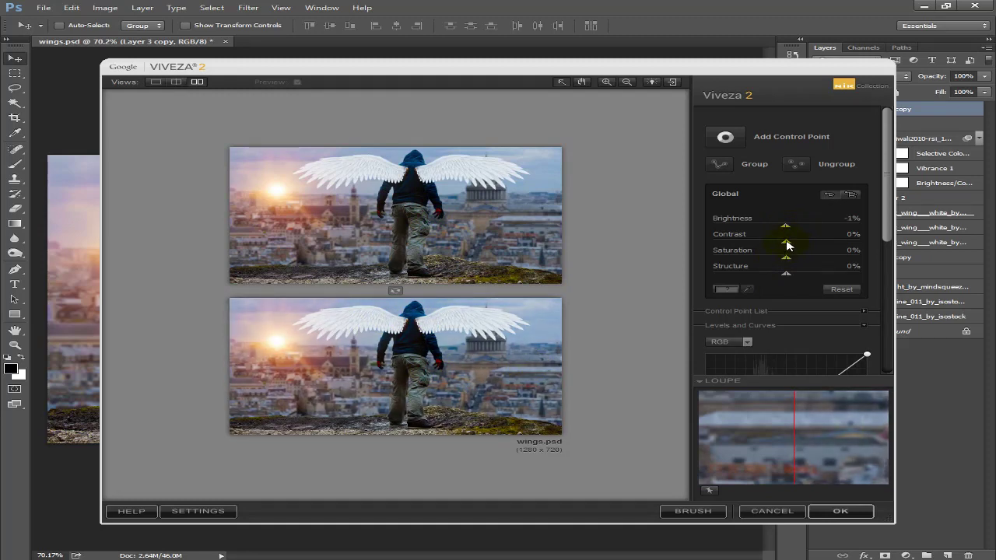
pyautogui.moveTo(800, 246); pyautogui.dragTo(826, 261)
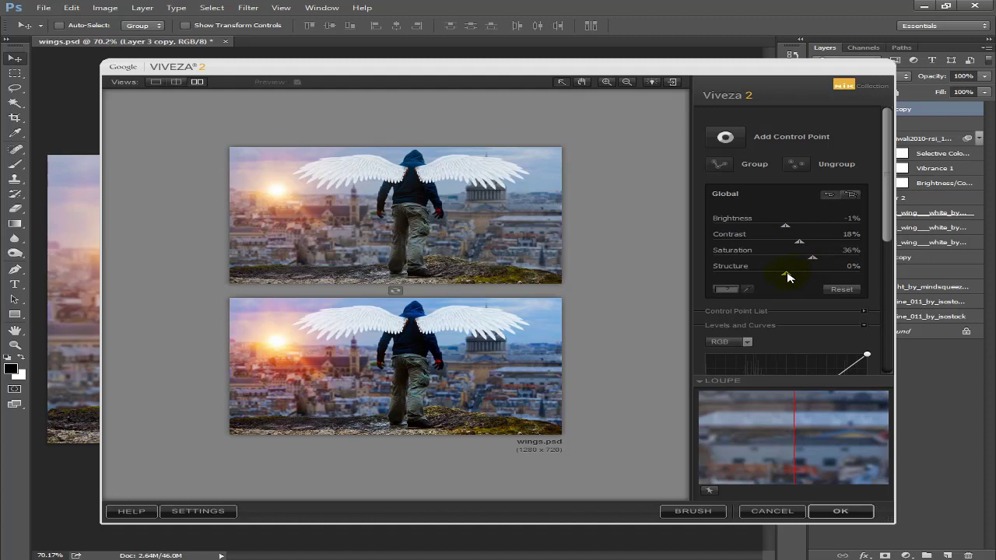
pyautogui.moveTo(814, 278); pyautogui.dragTo(805, 278)
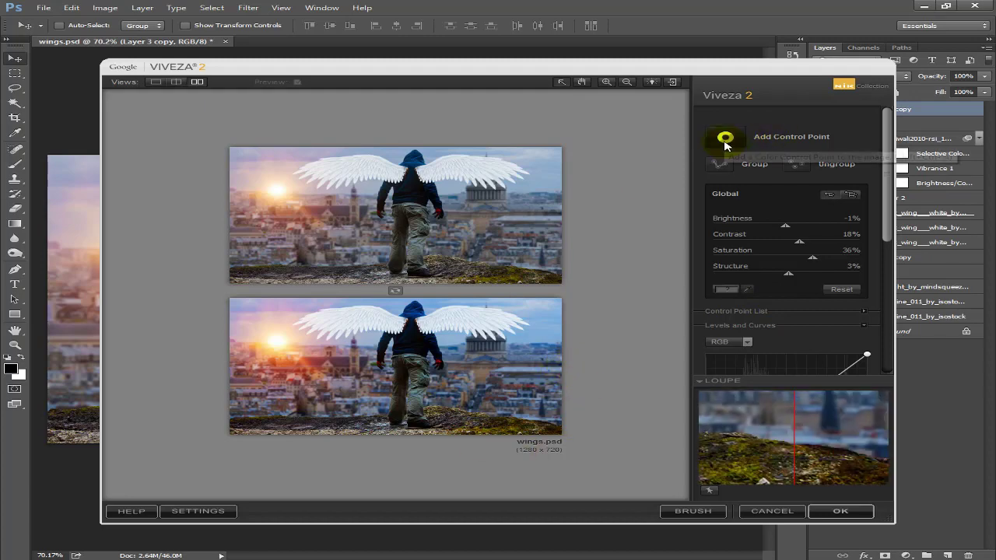
pyautogui.click(198, 513)
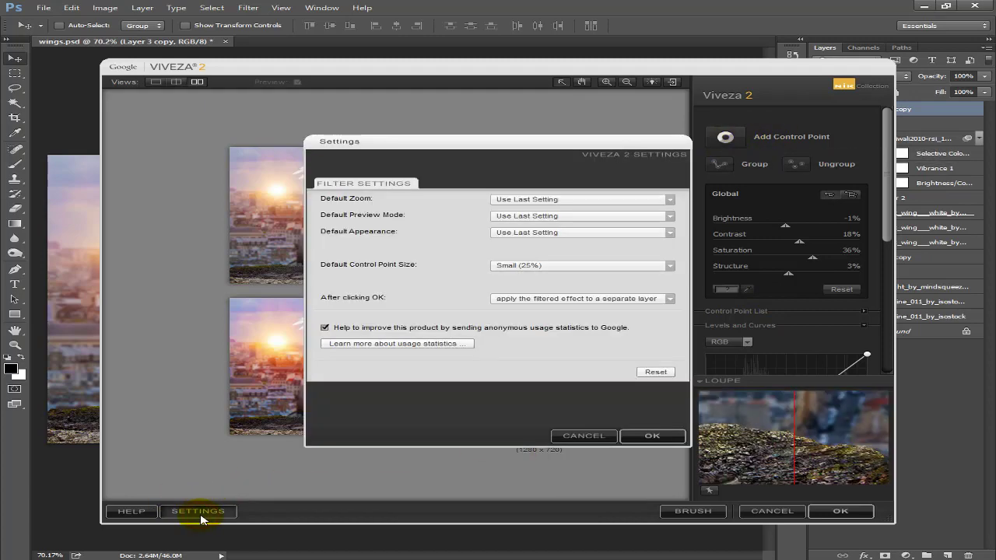
pyautogui.click(632, 436)
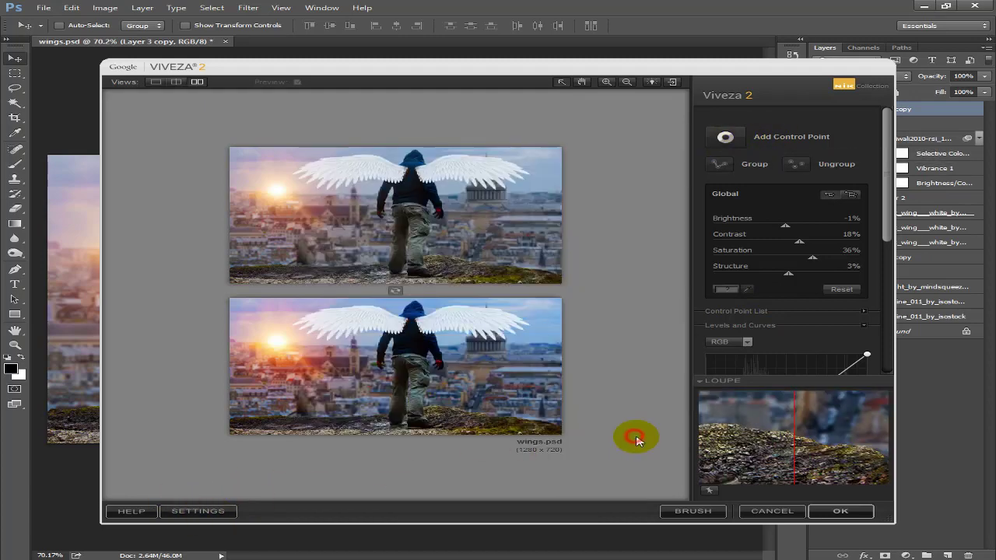
pyautogui.click(717, 517)
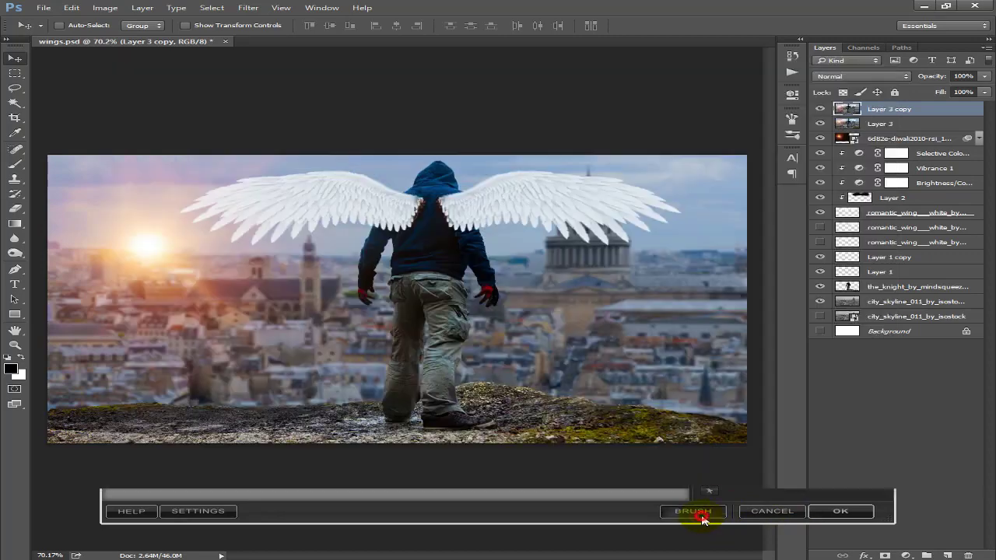
# Step: Apply the Viveza 2 effect, then launch Color Efex Pro 4 on a fresh layer copy
pyautogui.click(537, 372)
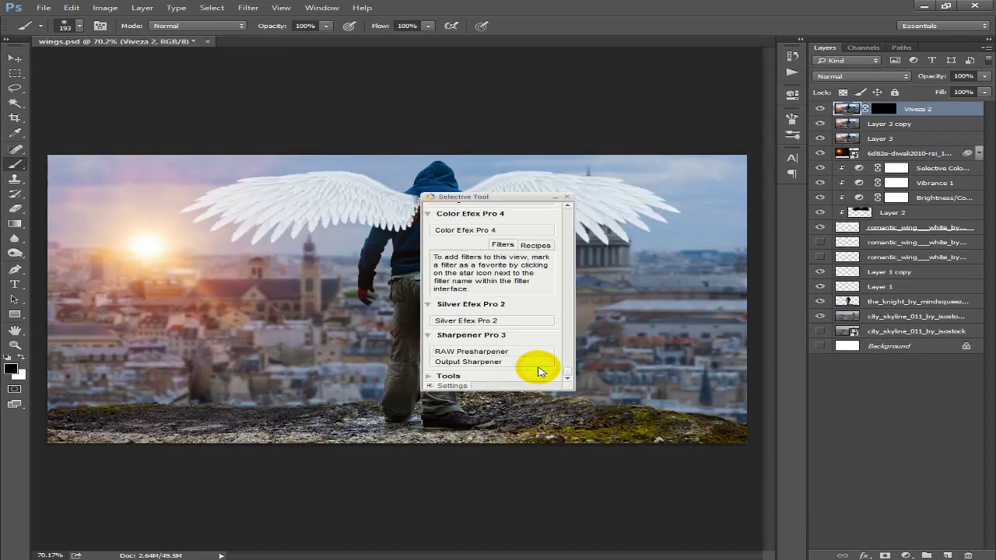
pyautogui.click(498, 230)
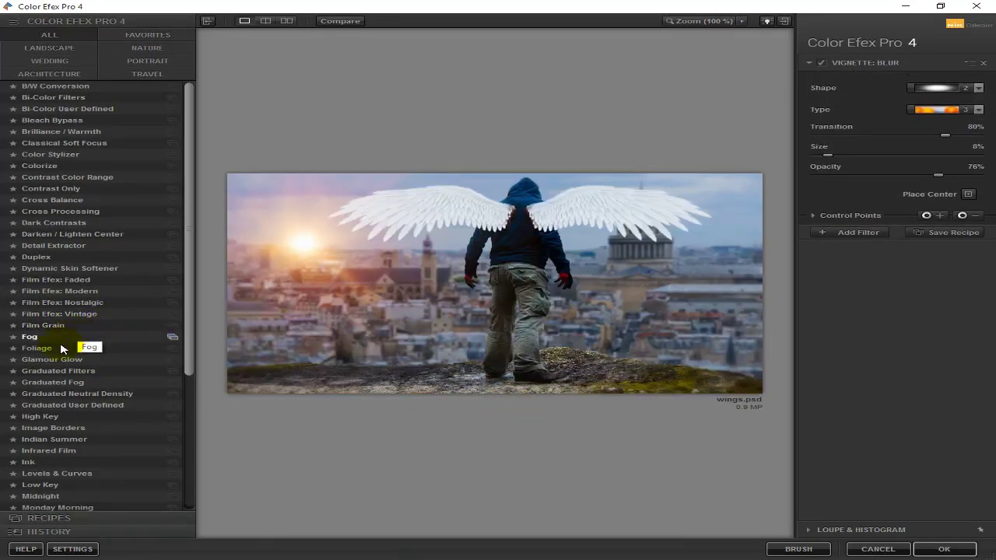
# Step: Select the Vignette: Blur filter and reduce its size and transition
pyautogui.scroll(-2, 67, 349)
pyautogui.scroll(-3, 62, 350)
pyautogui.scroll(-1, 59, 353)
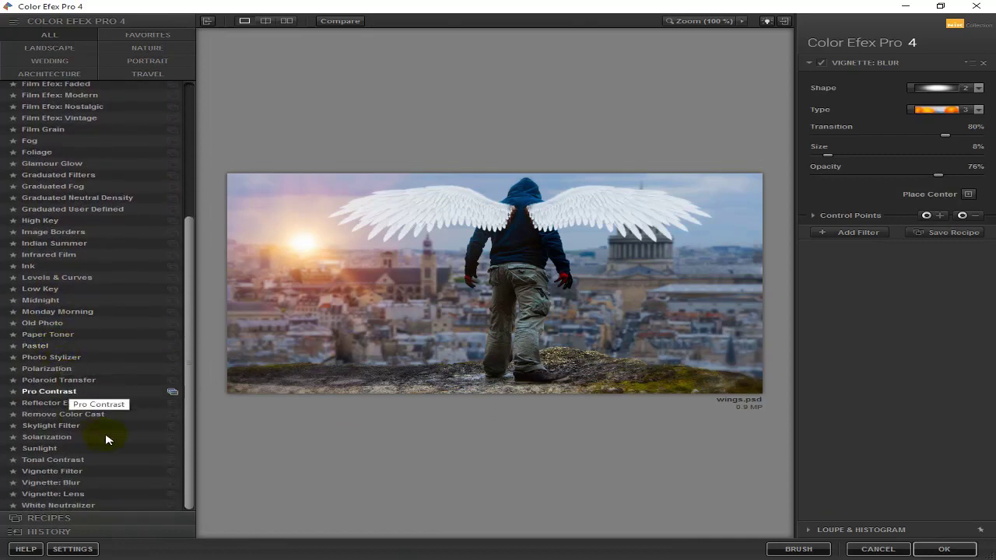
pyautogui.click(66, 485)
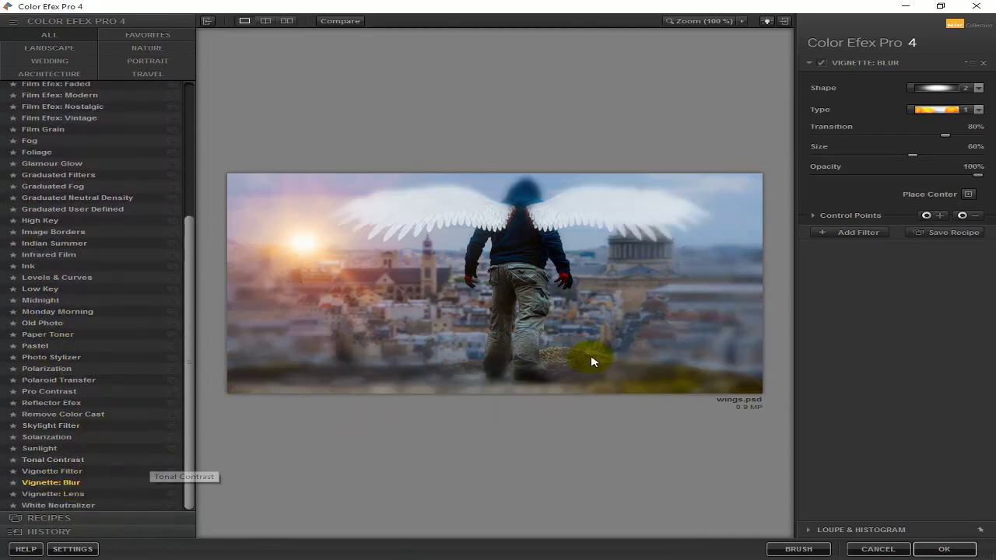
pyautogui.moveTo(864, 158); pyautogui.dragTo(847, 156)
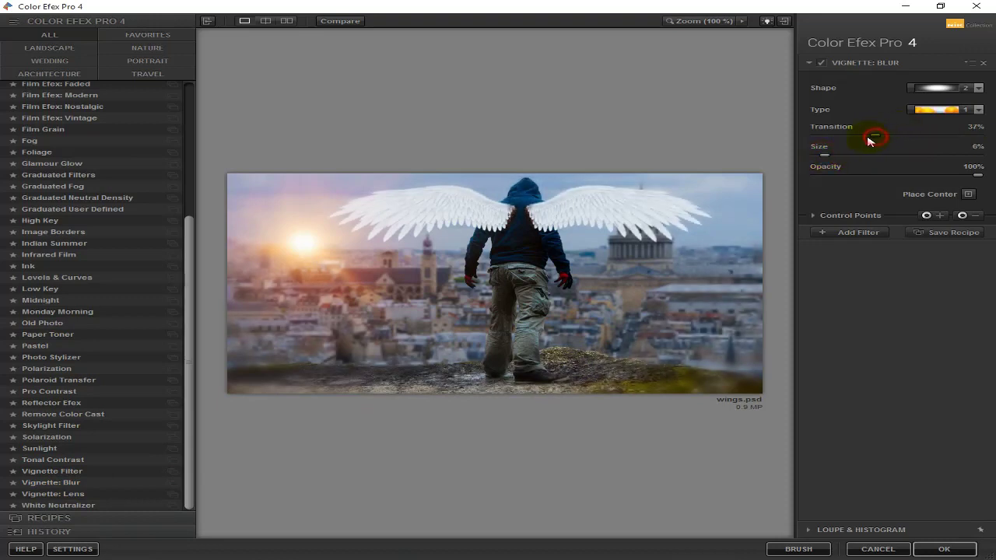
pyautogui.moveTo(872, 137); pyautogui.dragTo(867, 140)
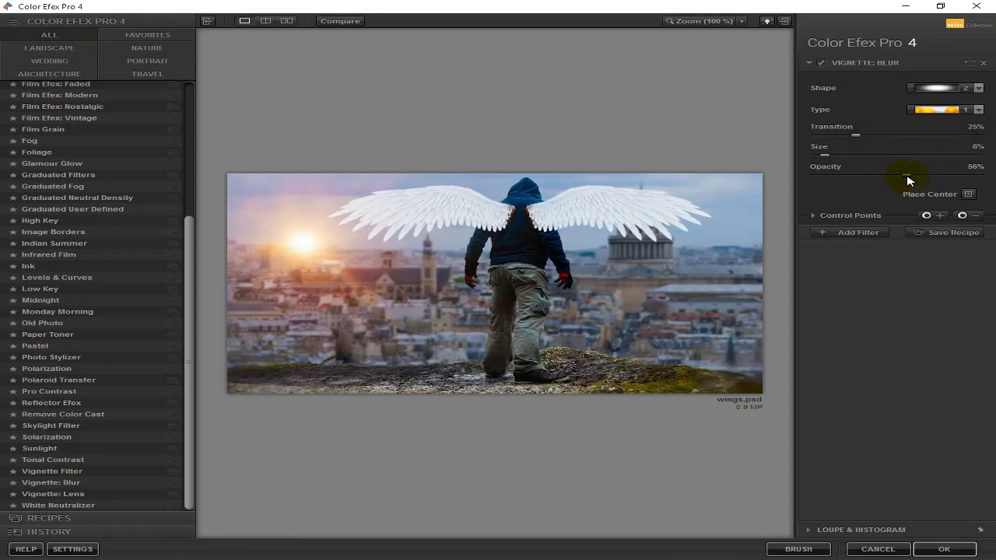
# Step: Add a Vignette Filter at 1% size and 39% opacity, plus a Sunlight filter slot
pyautogui.click(876, 230)
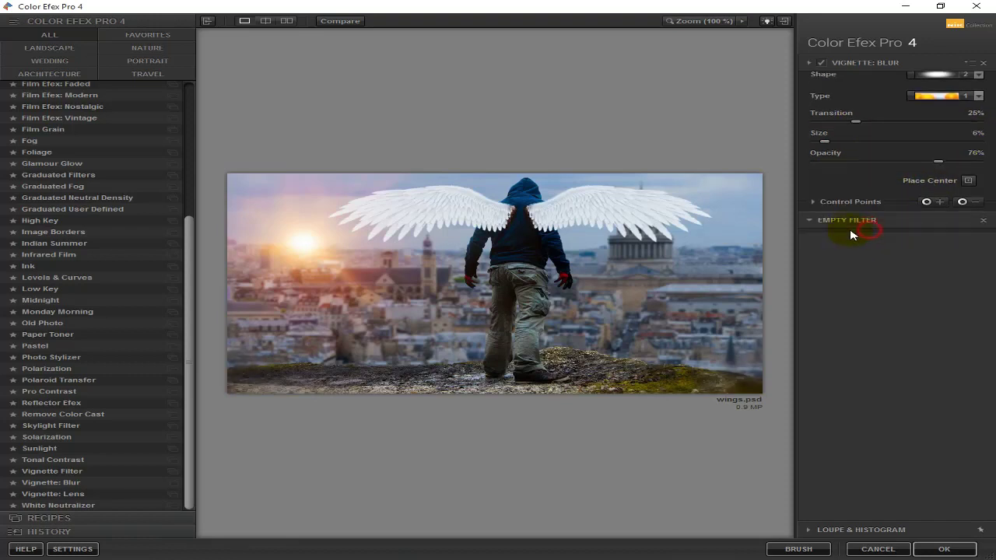
pyautogui.click(54, 460)
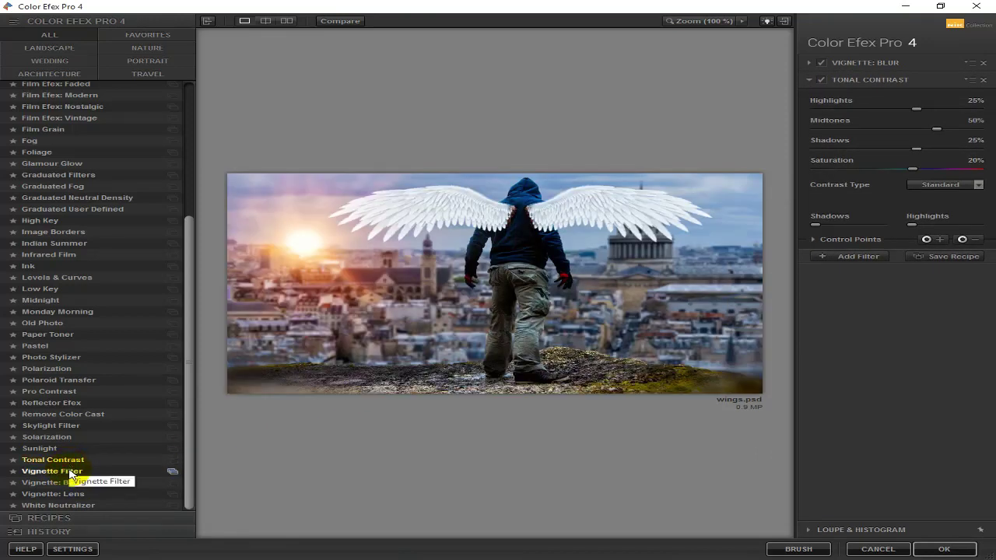
pyautogui.click(70, 472)
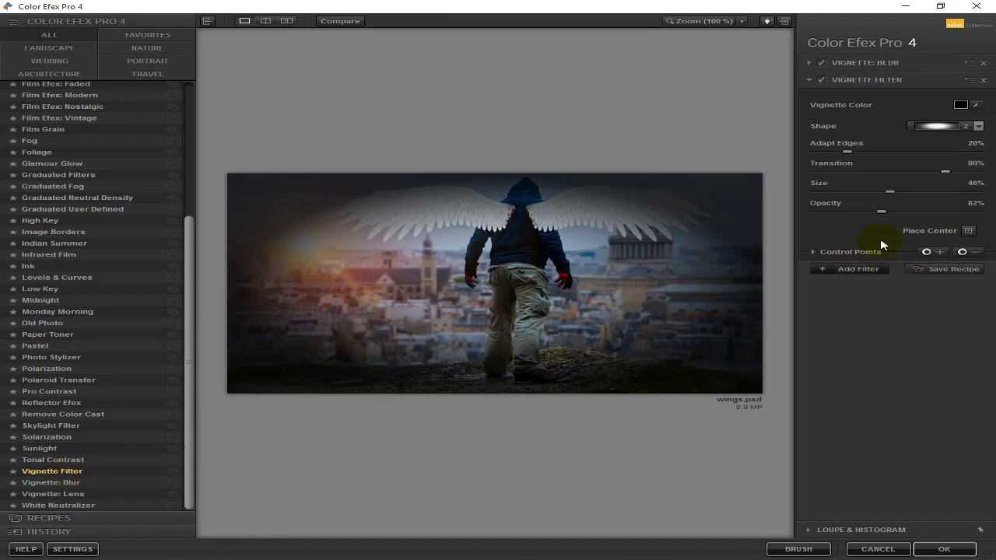
pyautogui.moveTo(845, 194)
pyautogui.mouseDown()
pyautogui.moveTo(829, 196)
pyautogui.moveTo(858, 212)
pyautogui.mouseUp()
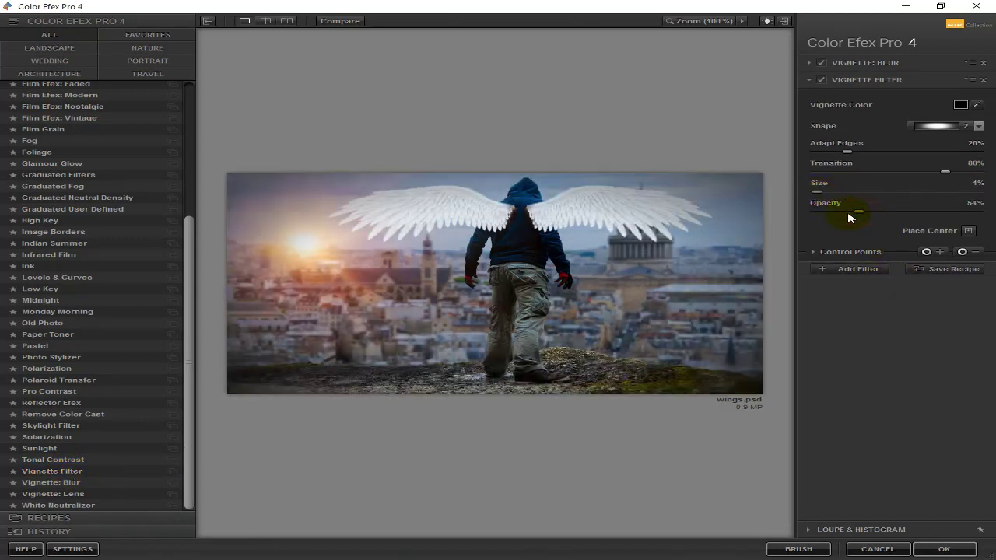
pyautogui.click(847, 211)
pyautogui.click(841, 270)
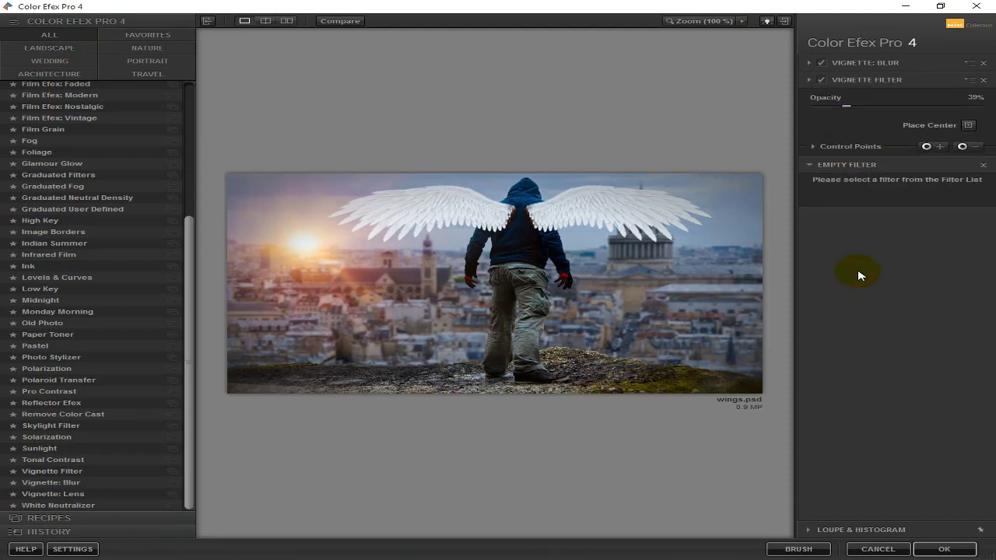
pyautogui.click(56, 447)
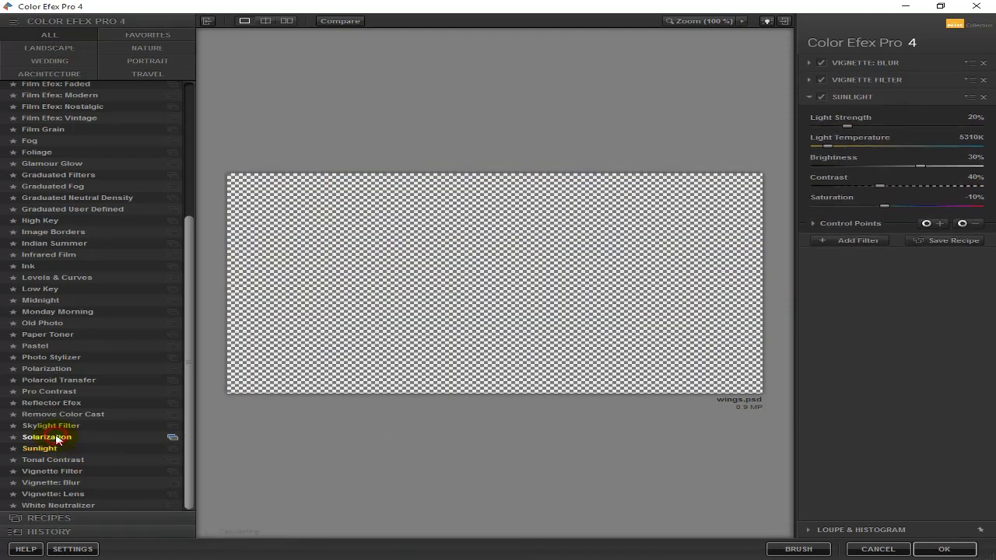
# Step: Swap the new slot's filter for a 20% Skylight Filter and add another slot
pyautogui.click(55, 438)
pyautogui.click(52, 427)
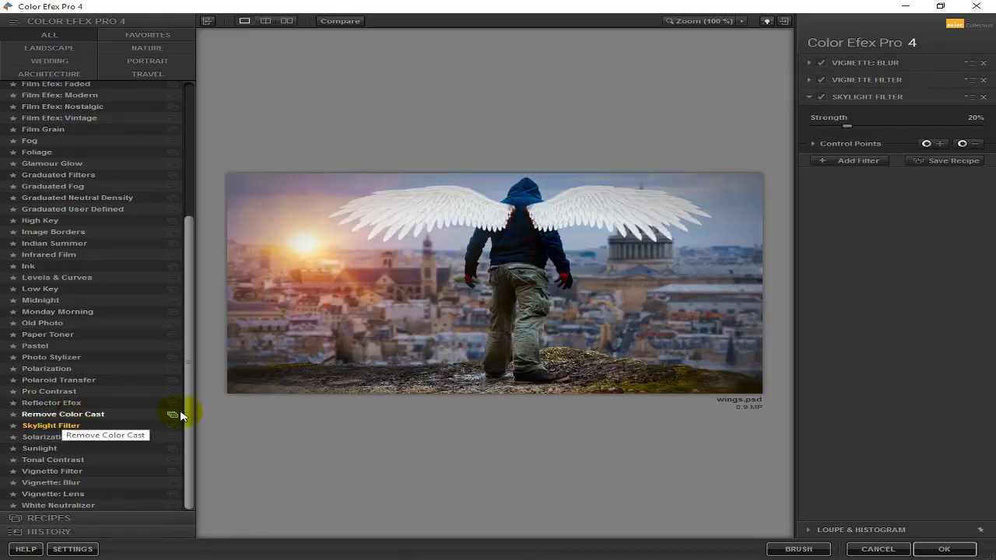
pyautogui.click(839, 162)
# Step: Add Tonal Contrast with Highlights 12%, Midtones 12%, Shadows 8%, Saturation 33%
pyautogui.click(67, 463)
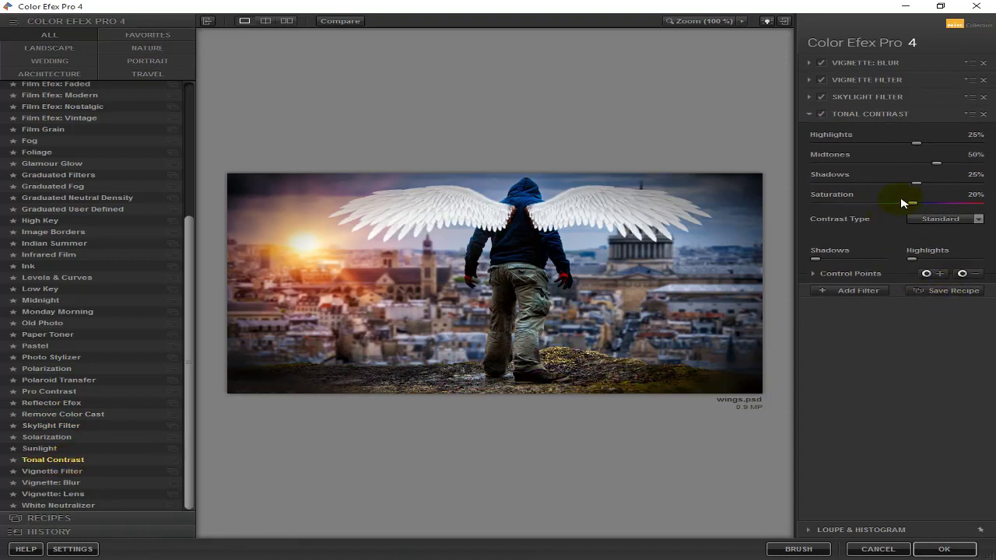
pyautogui.moveTo(896, 148); pyautogui.dragTo(887, 145)
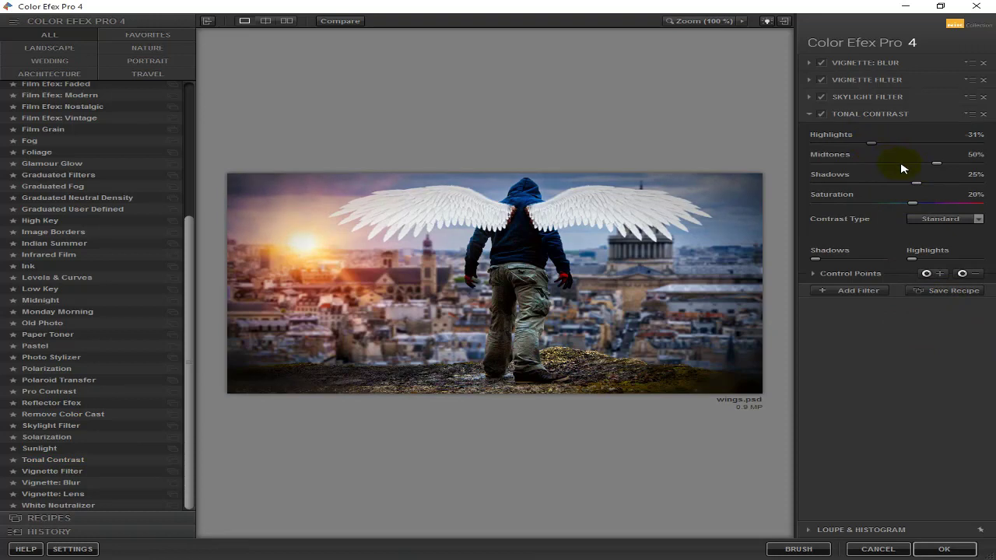
pyautogui.click(902, 164)
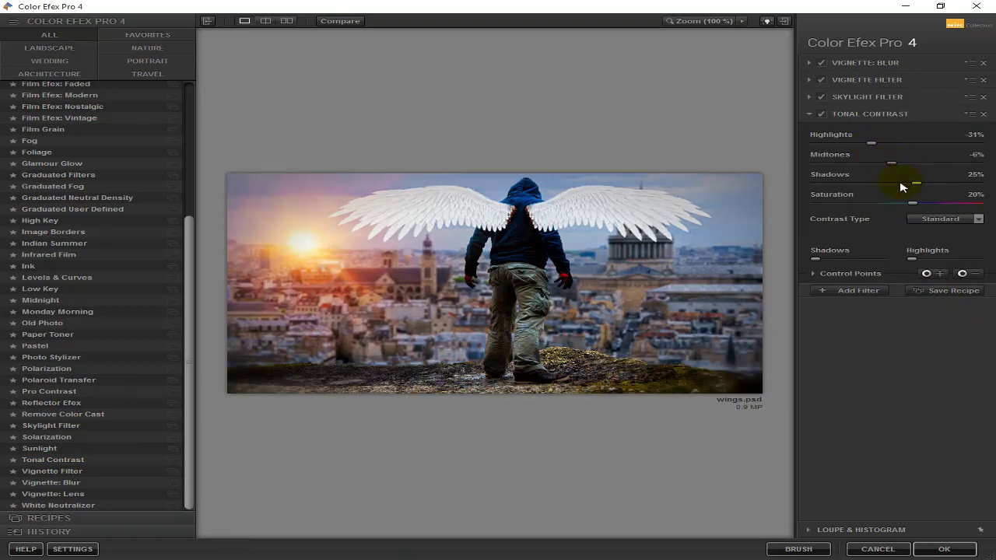
pyautogui.moveTo(901, 184); pyautogui.dragTo(893, 184)
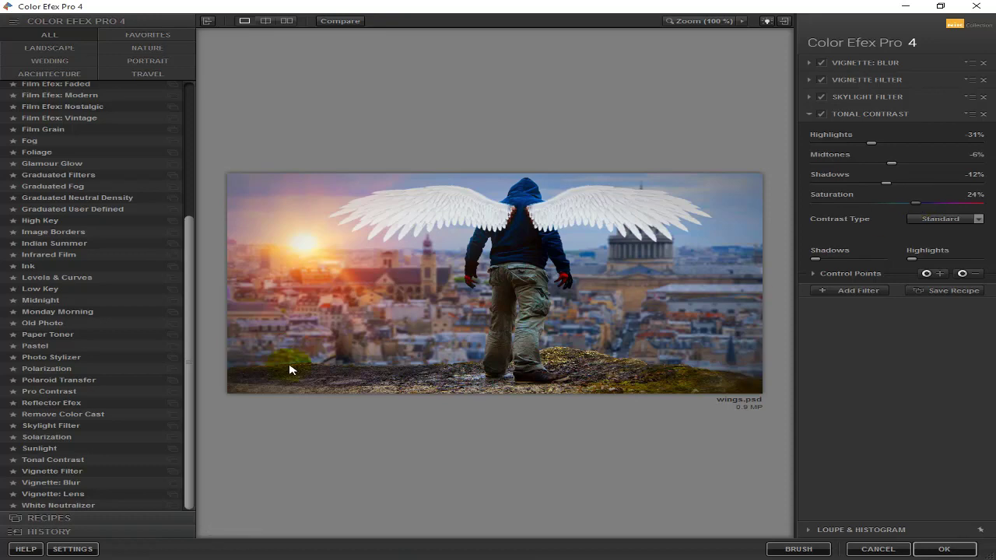
pyautogui.click(56, 323)
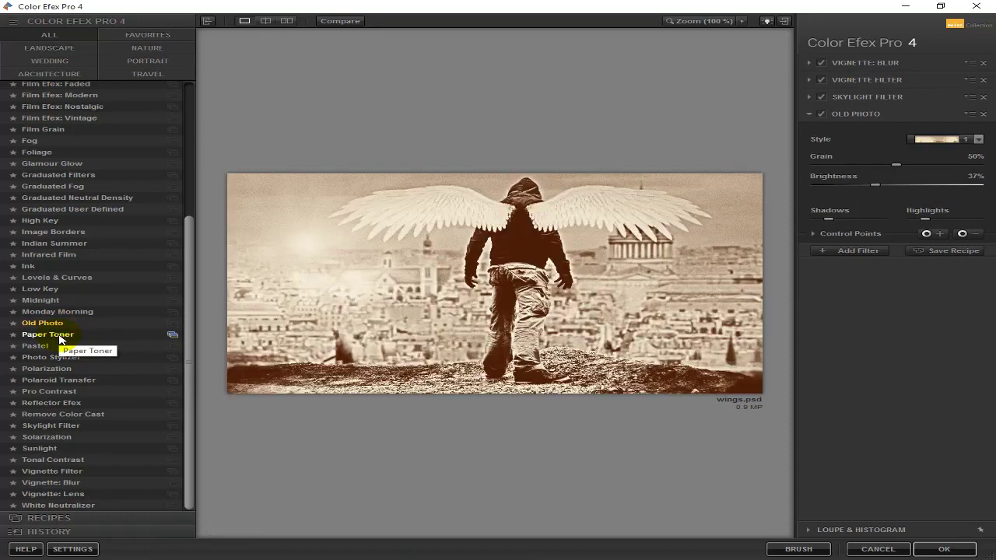
pyautogui.click(53, 460)
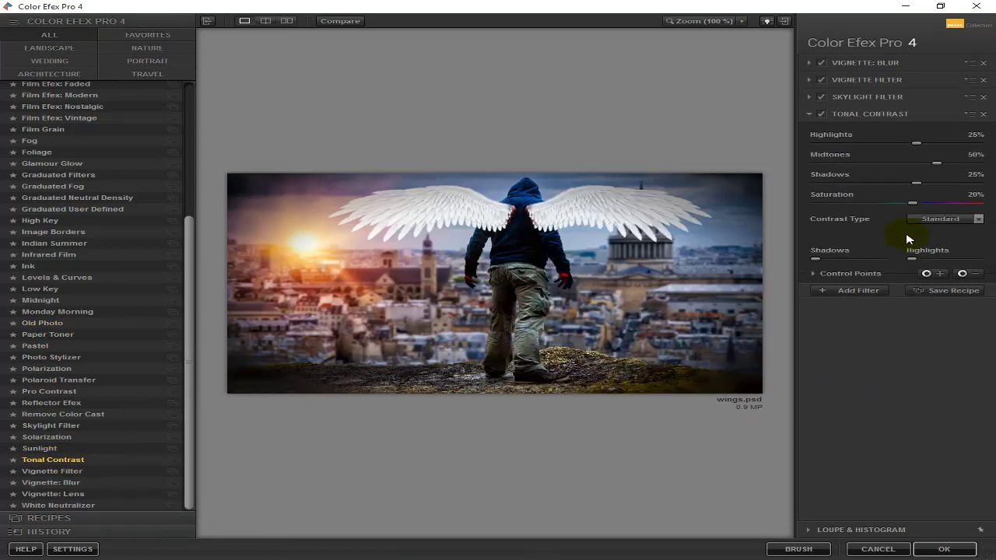
pyautogui.moveTo(911, 144); pyautogui.dragTo(906, 143)
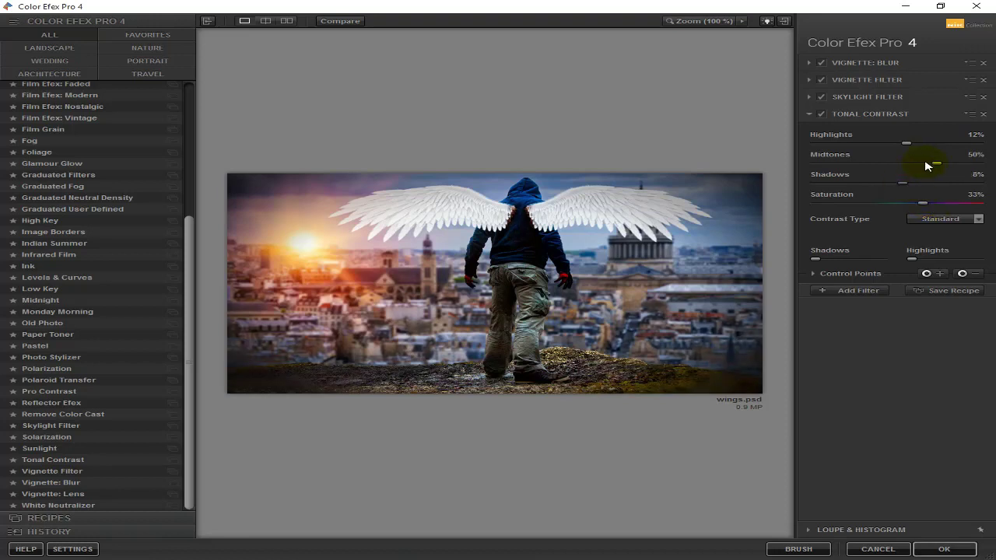
pyautogui.click(856, 291)
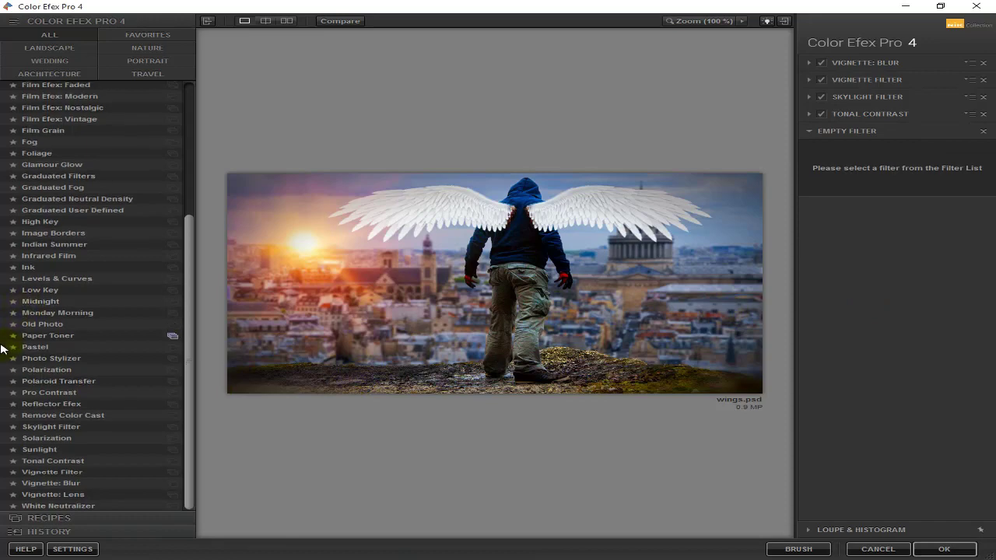
# Step: Add a Colorize filter using method 1 at 17% and render the stack to Photoshop
pyautogui.scroll(2, 78, 354)
pyautogui.scroll(2, 78, 351)
pyautogui.scroll(2, 66, 350)
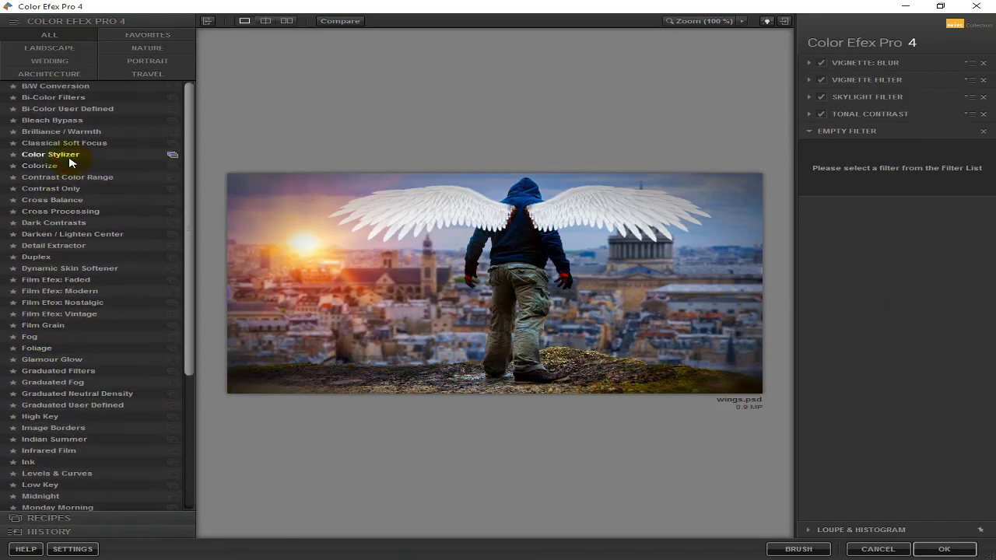
pyautogui.click(53, 166)
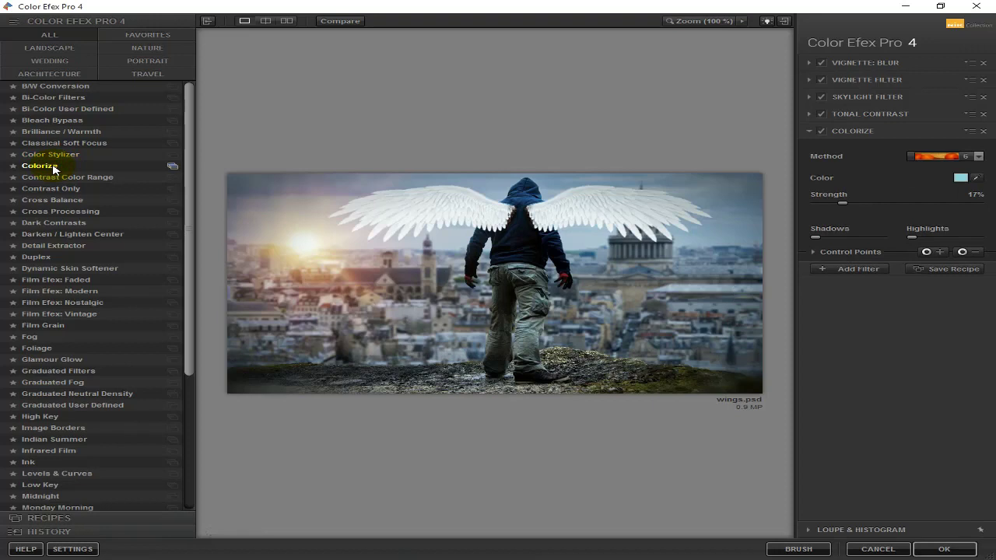
pyautogui.click(978, 156)
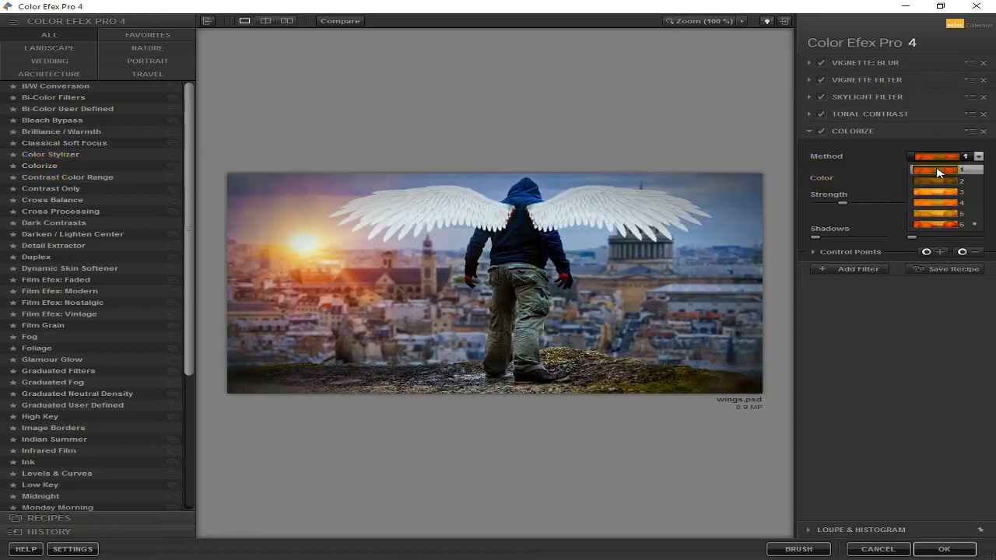
pyautogui.click(938, 181)
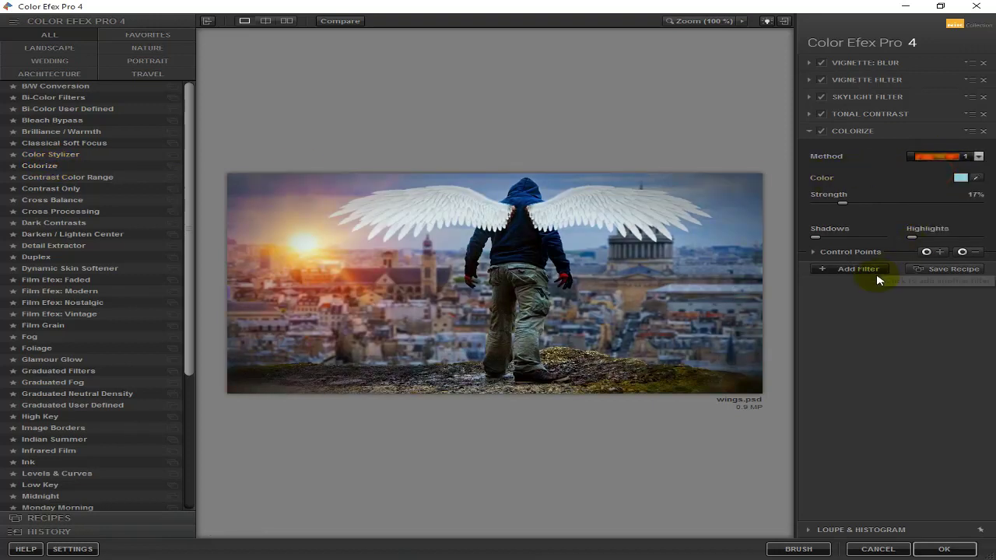
pyautogui.click(856, 269)
pyautogui.click(944, 549)
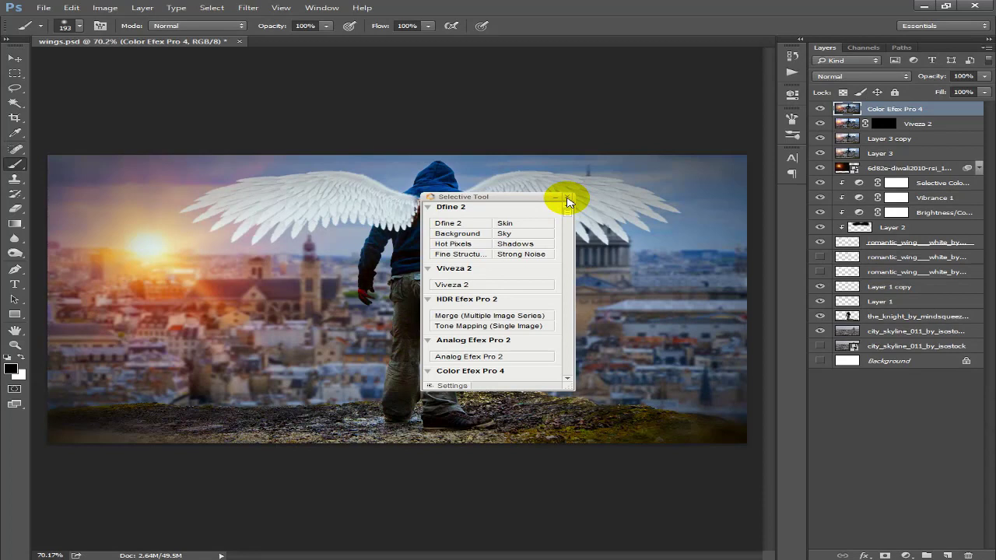
# Step: Set the Color Efex Pro 4 layer to 70% opacity and nudge it into alignment
pyautogui.click(568, 198)
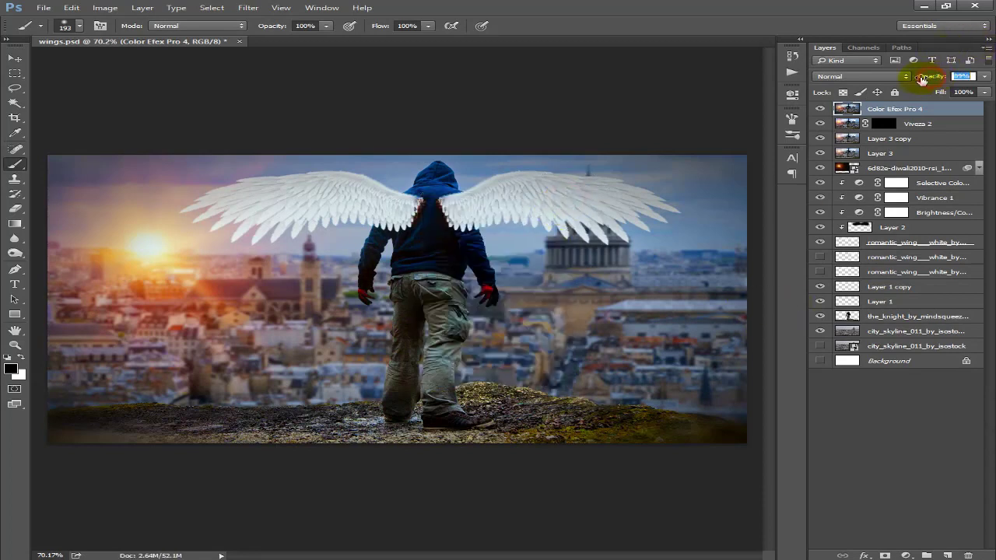
pyautogui.moveTo(911, 80); pyautogui.dragTo(908, 79)
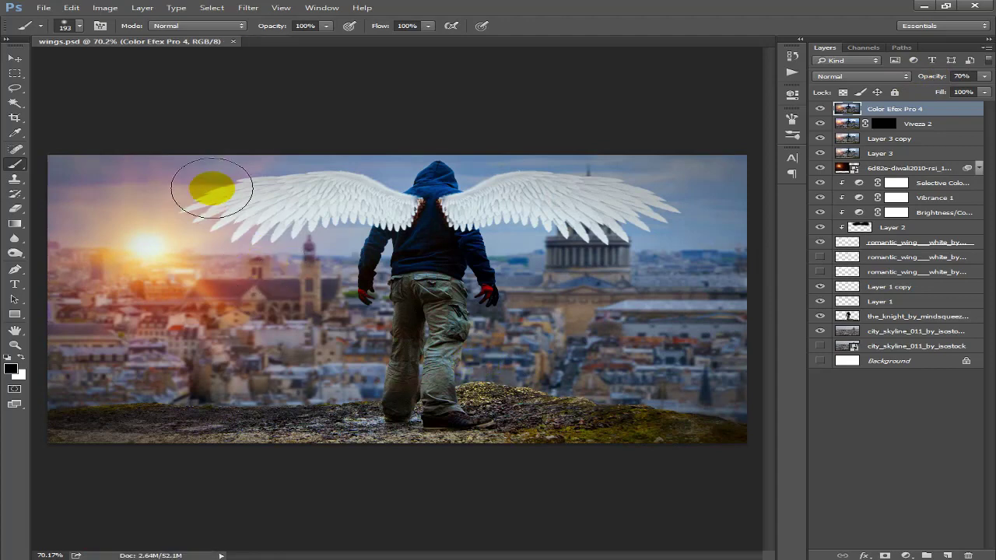
pyautogui.click(13, 61)
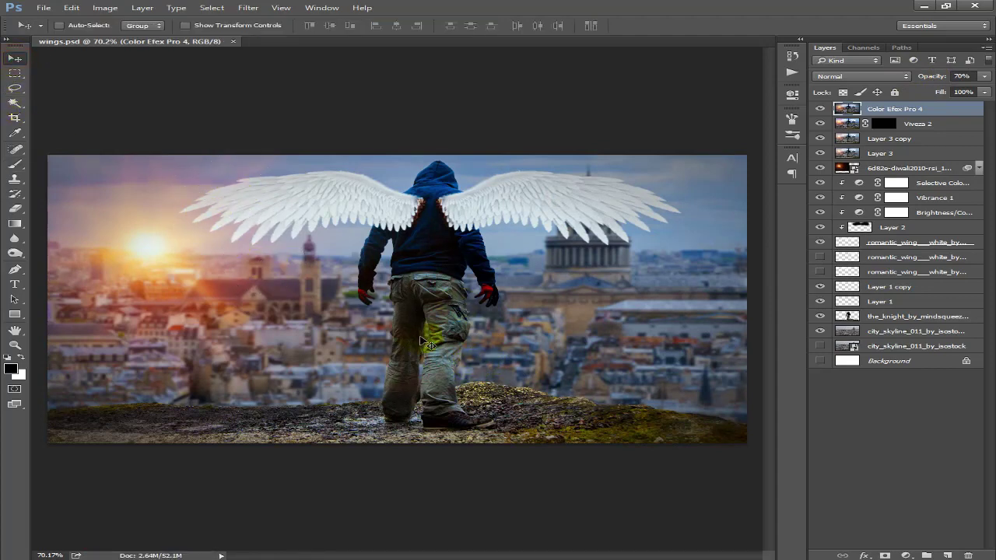
pyautogui.press('Up')
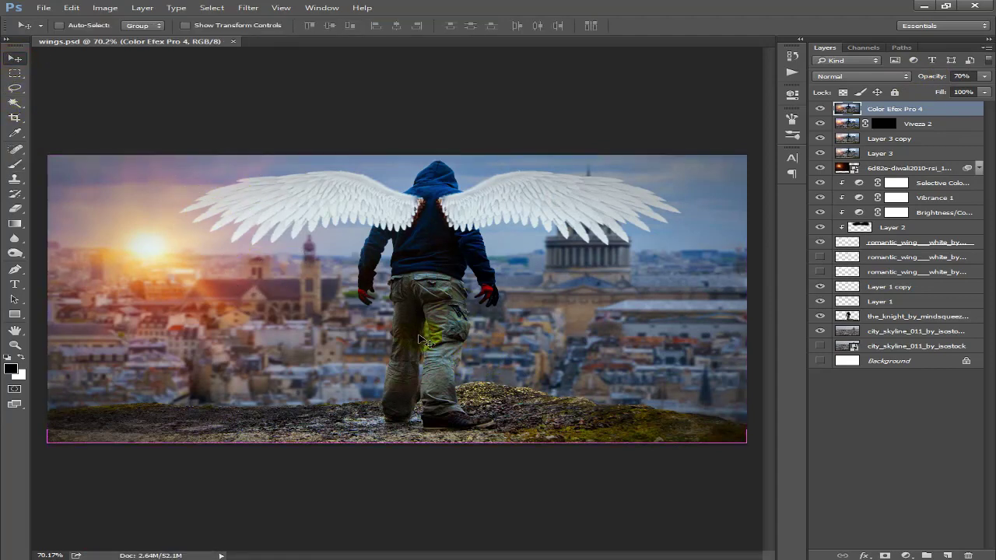
pyautogui.press('Down')
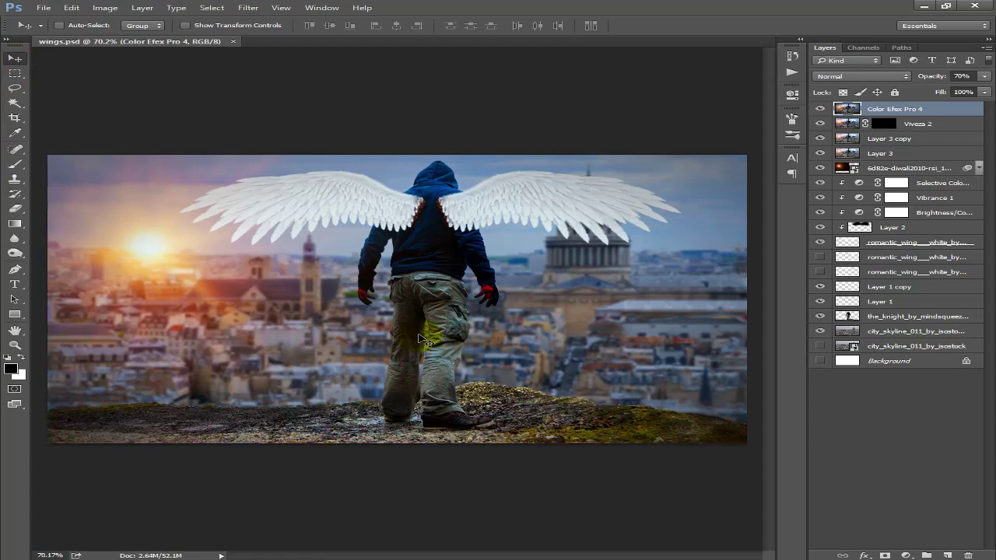